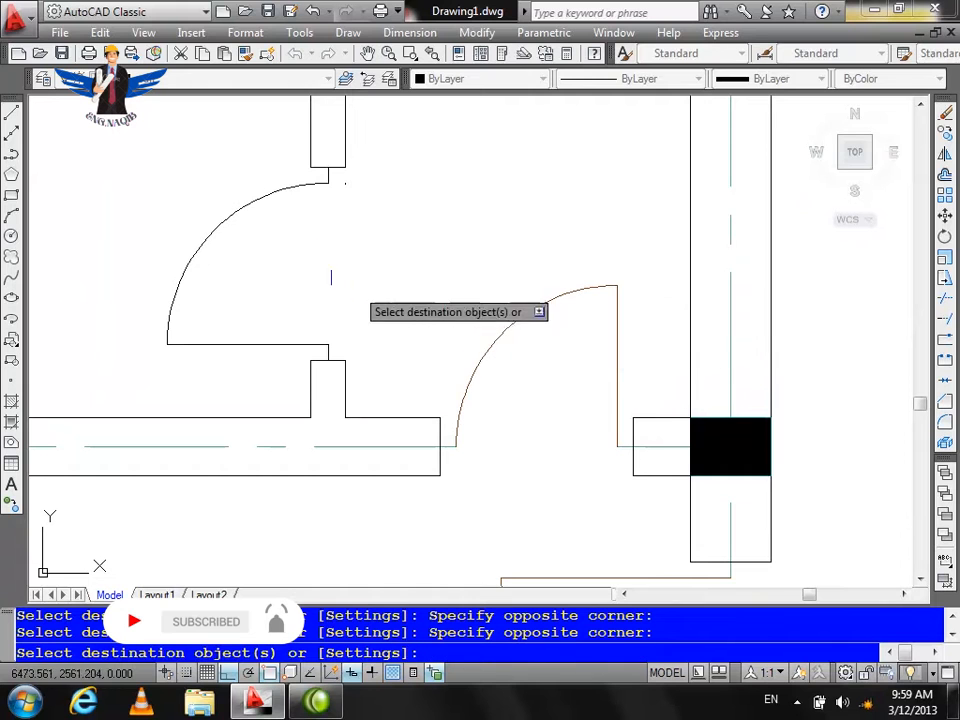
Step: Match the source door's properties onto the doors of the small rooms on the plan's left side
click(186, 367)
scroll(220, 484, down, 6)
scroll(224, 443, up, 6)
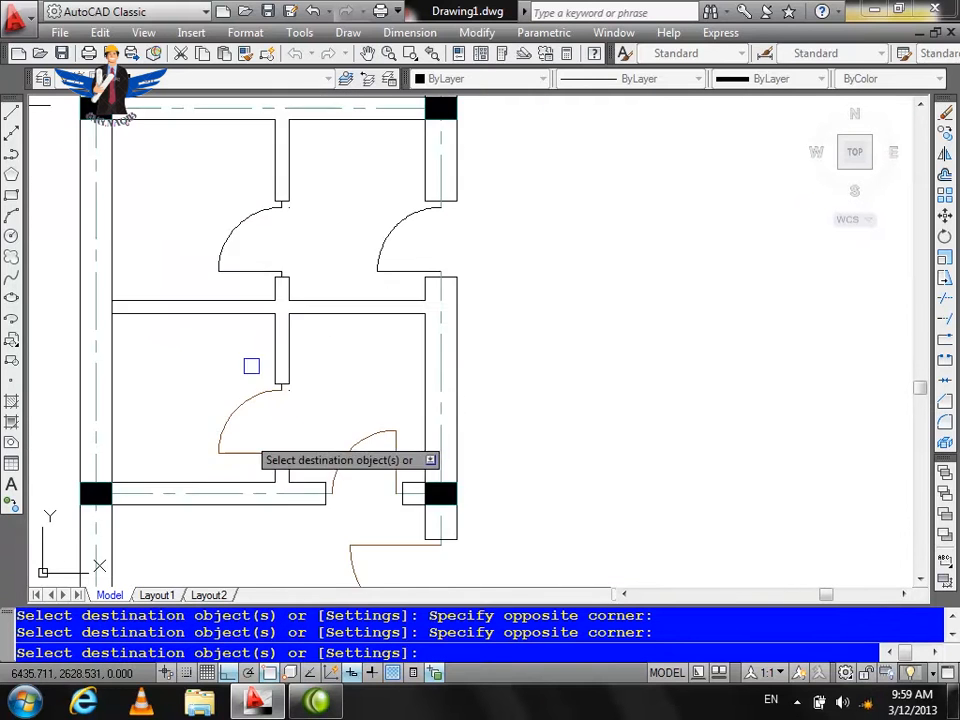
click(199, 333)
click(242, 322)
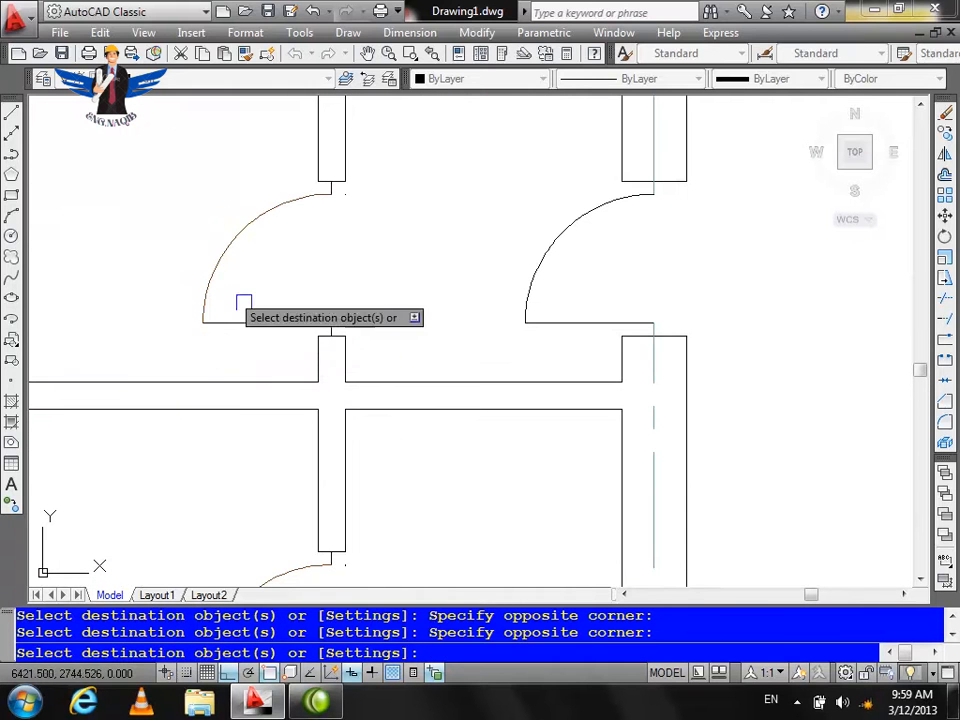
click(262, 324)
click(637, 243)
click(460, 300)
click(561, 311)
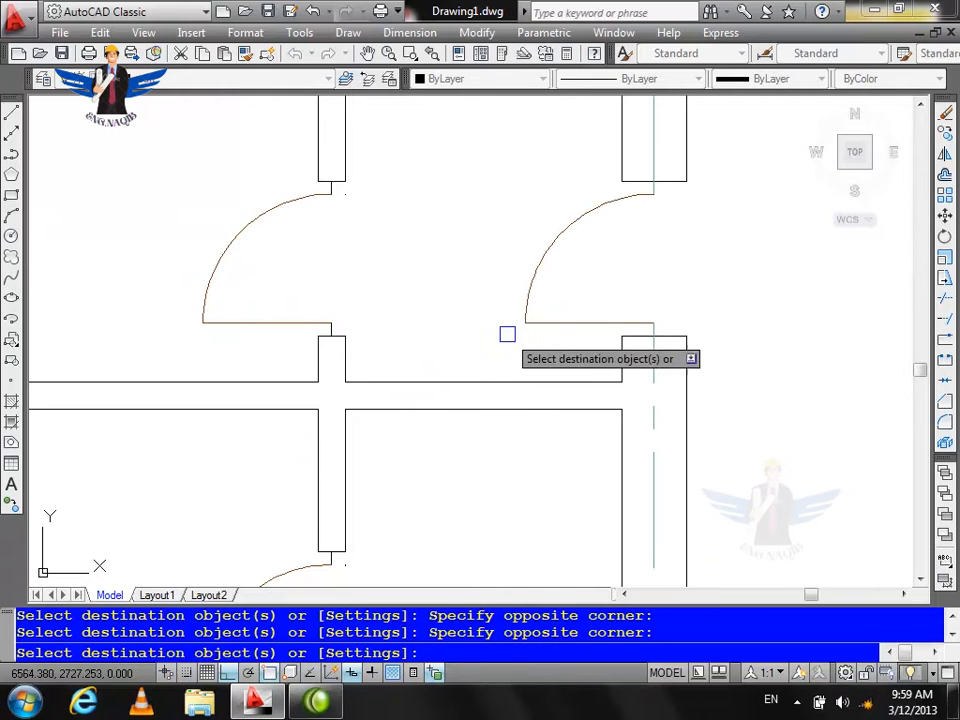
click(508, 335)
Step: Match the same properties onto the door beside the upper rooms' shared column and onto two further doors, ending the command
scroll(469, 417, down, 6)
scroll(798, 137, up, 4)
click(685, 207)
click(591, 249)
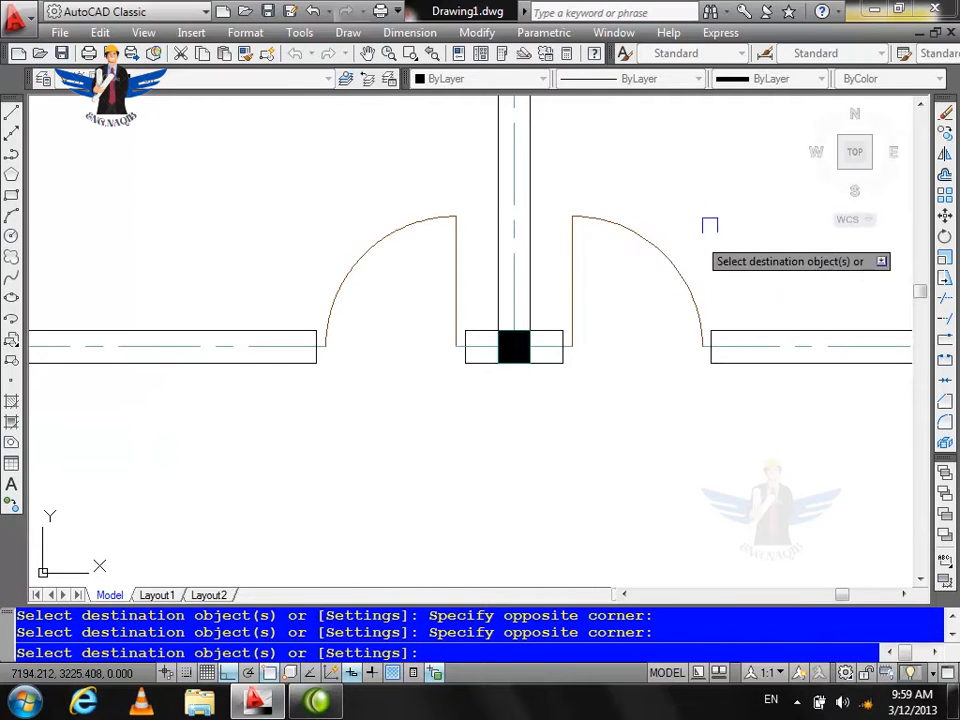
scroll(668, 248, down, 4)
scroll(323, 118, up, 4)
click(328, 191)
click(274, 306)
click(537, 244)
click(490, 283)
scroll(469, 167, down, 2)
scroll(430, 310, down, 5)
scroll(591, 326, up, 5)
key(Escape)
key(Escape)
text(o)
key(Return)
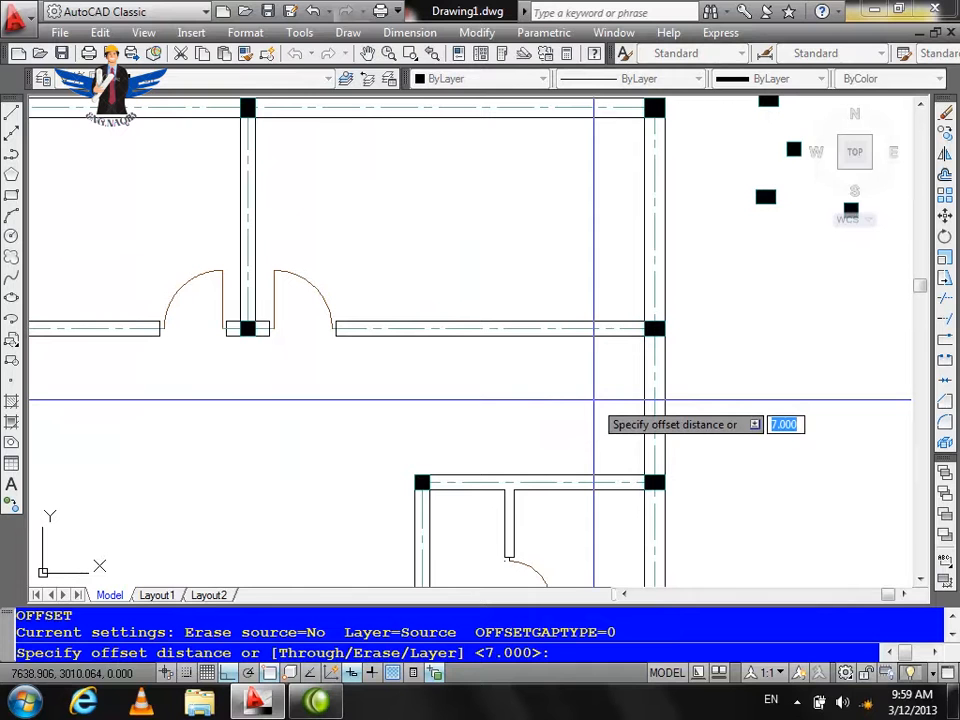
key(Escape)
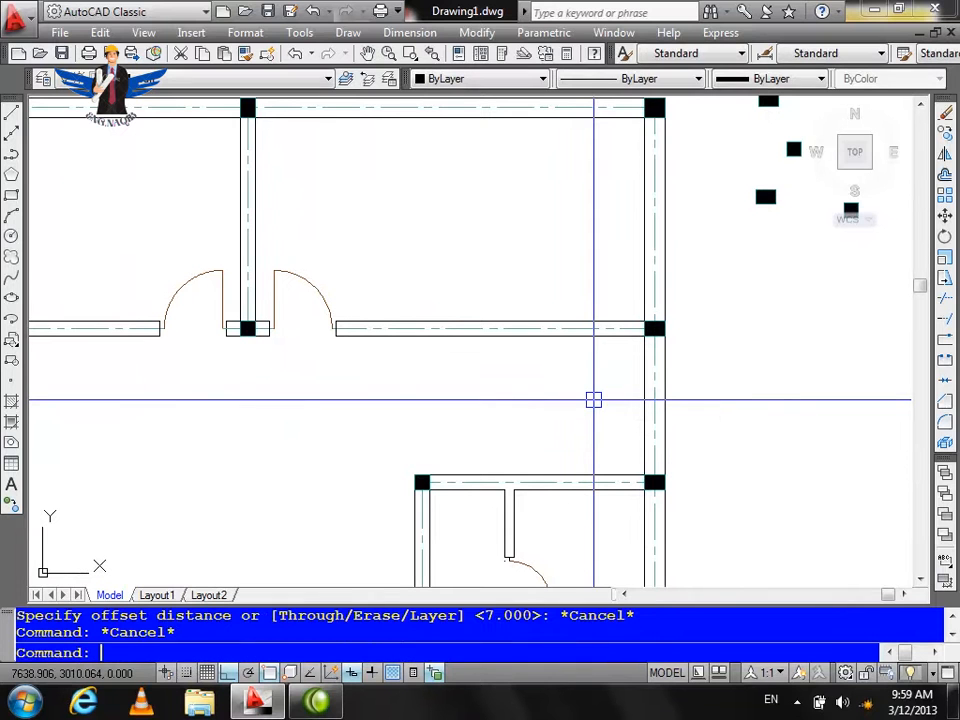
Step: Measure the distance between the upper and lower walls of the stair space
text(di)
key(Return)
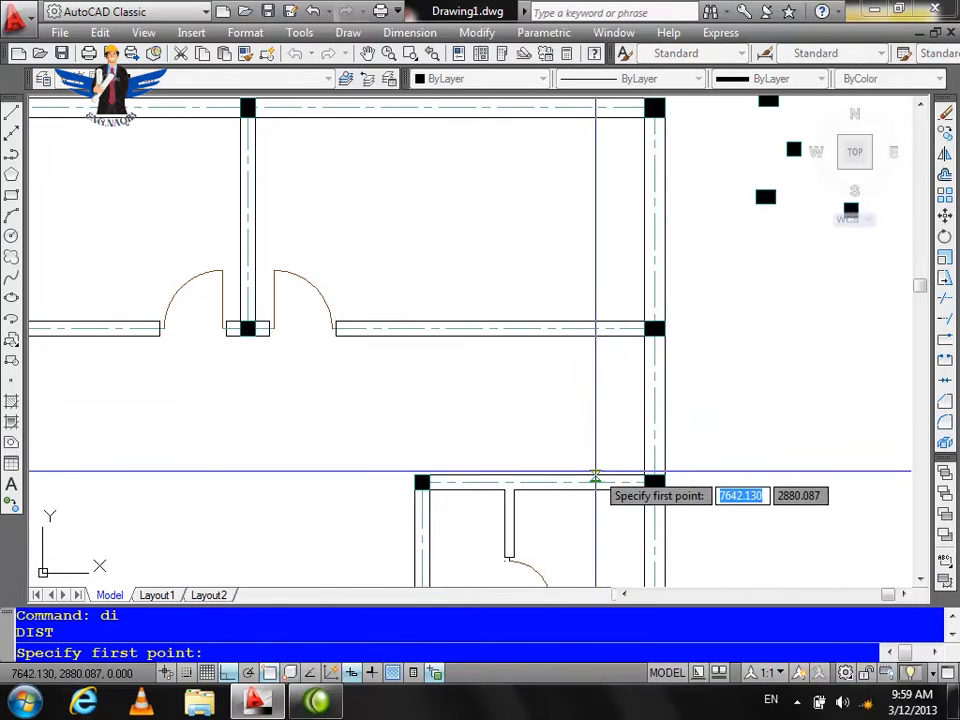
click(598, 473)
click(593, 331)
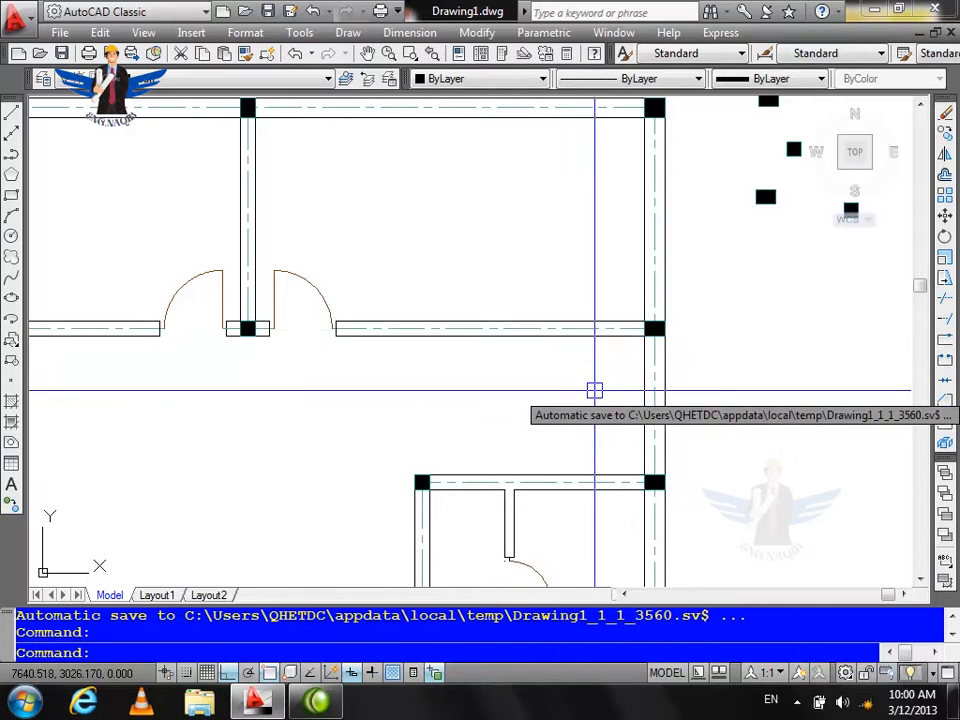
key(Escape)
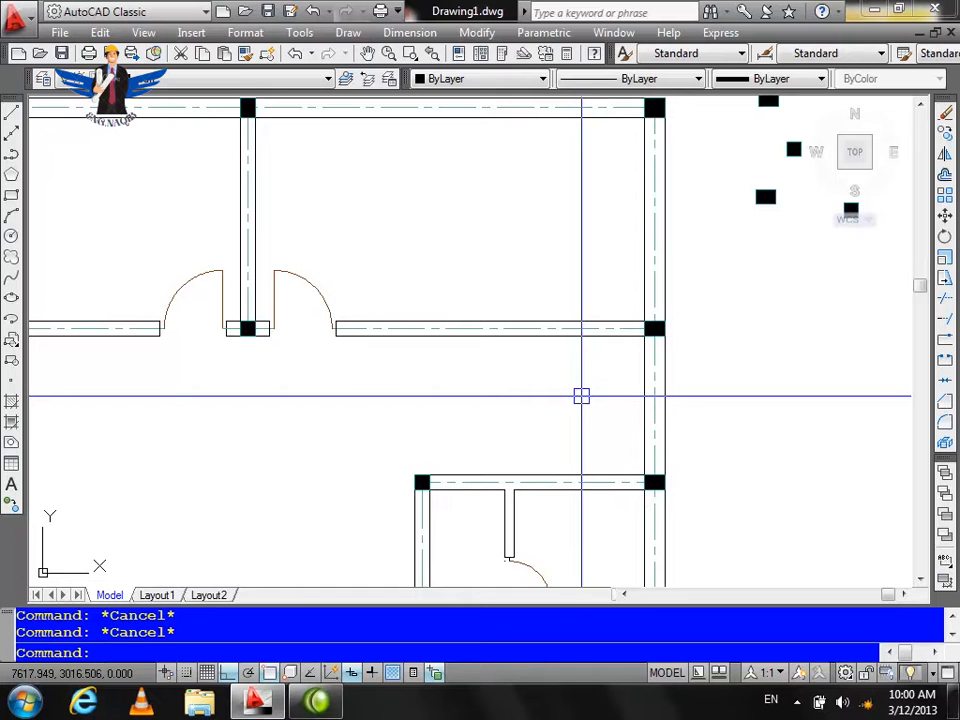
Step: Offset the stair space's right, upper and lower inner wall lines 110 inward
text(o)
key(Return)
text(110)
key(Return)
click(582, 397)
click(640, 407)
click(523, 334)
click(512, 452)
click(480, 477)
click(486, 462)
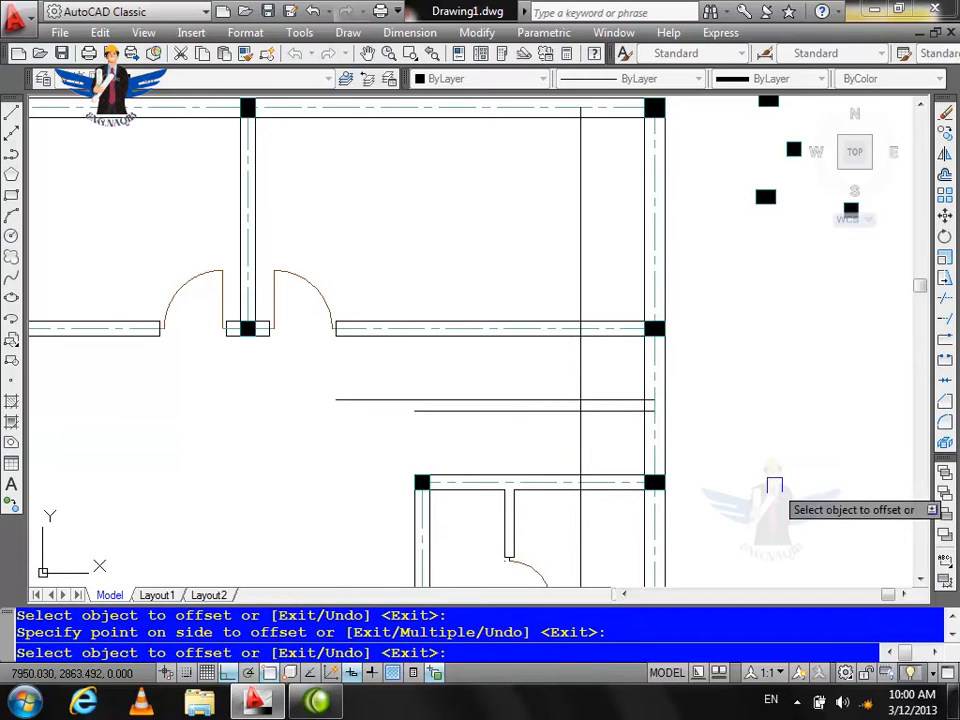
key(Escape)
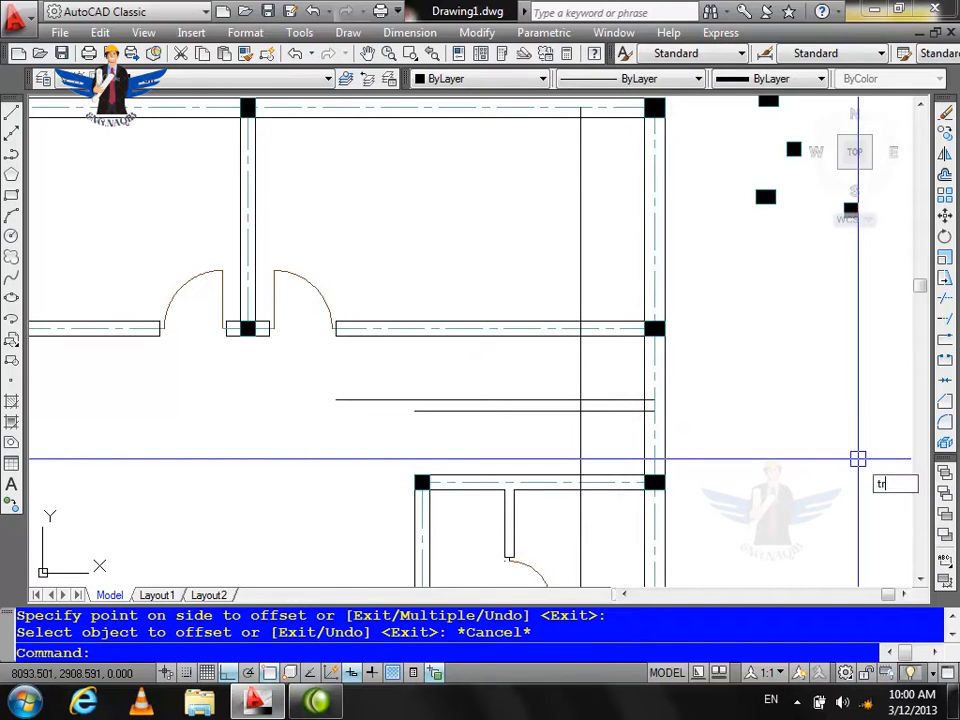
Step: Trim the two horizontal offset lines where they run past the vertical offset line toward the right wall
key(Return)
key(Return)
scroll(613, 373, up, 7)
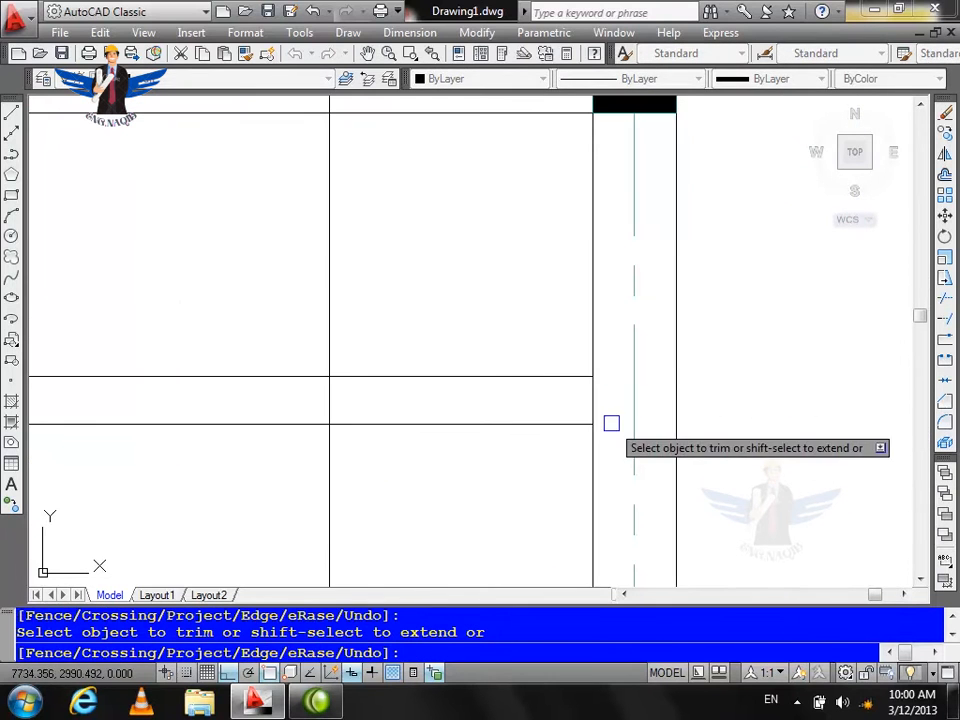
scroll(633, 350, down, 4)
click(515, 326)
key(ctrl+z)
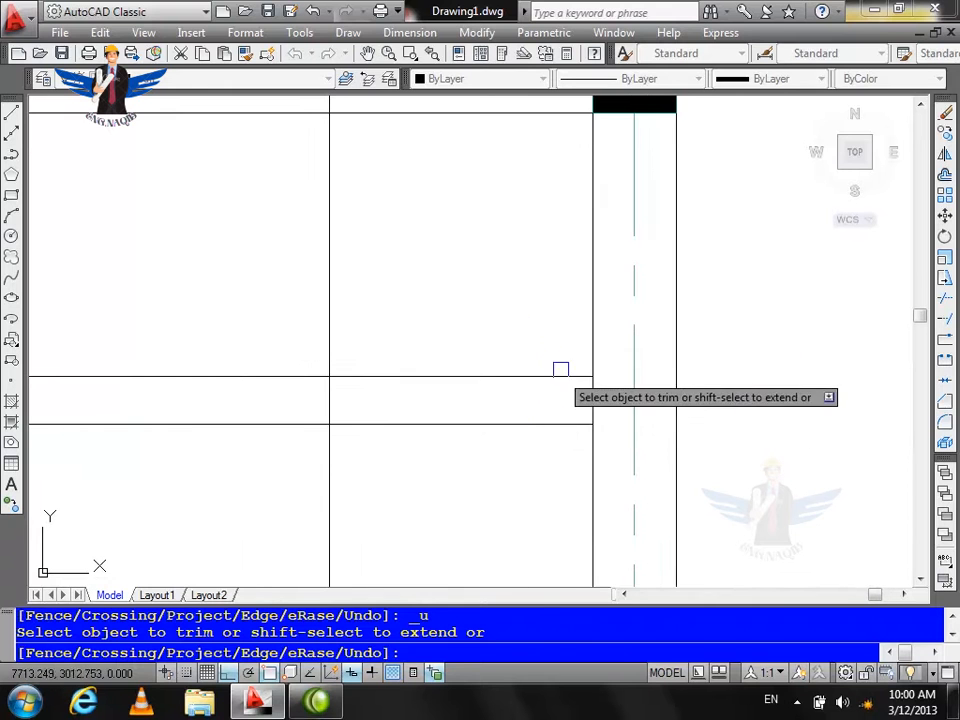
click(542, 344)
click(526, 396)
scroll(530, 426, down, 6)
click(529, 426)
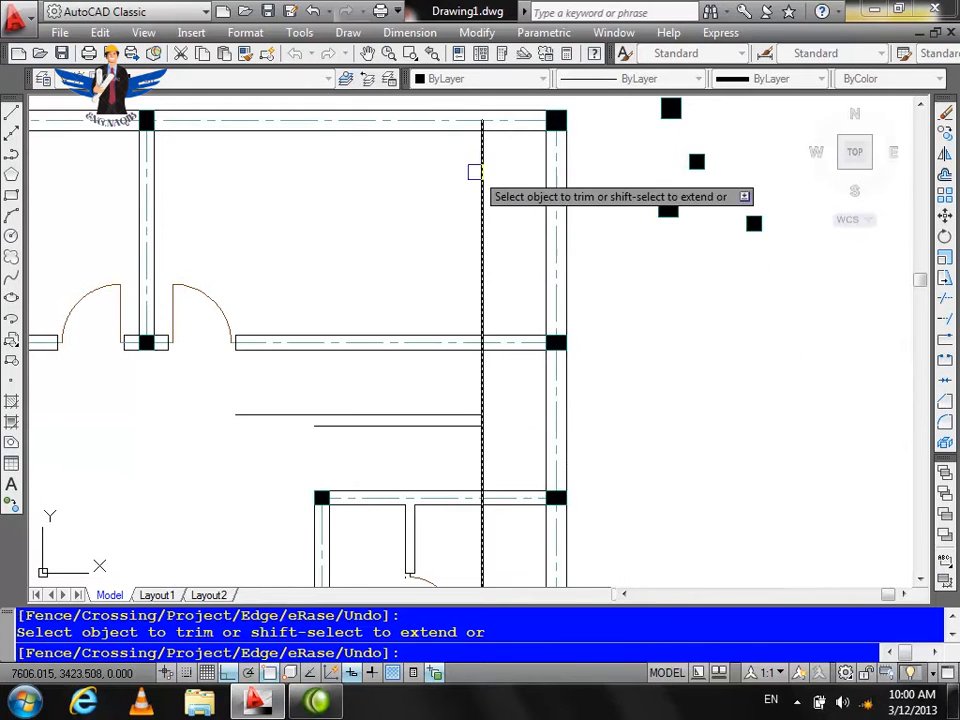
Step: Trim the vertical offset line at the stair space's upper wall and erase its leftover part above
scroll(475, 173, up, 6)
scroll(493, 178, down, 9)
scroll(525, 227, up, 4)
scroll(498, 225, up, 7)
scroll(601, 286, up, 7)
click(664, 231)
click(588, 227)
scroll(489, 228, down, 4)
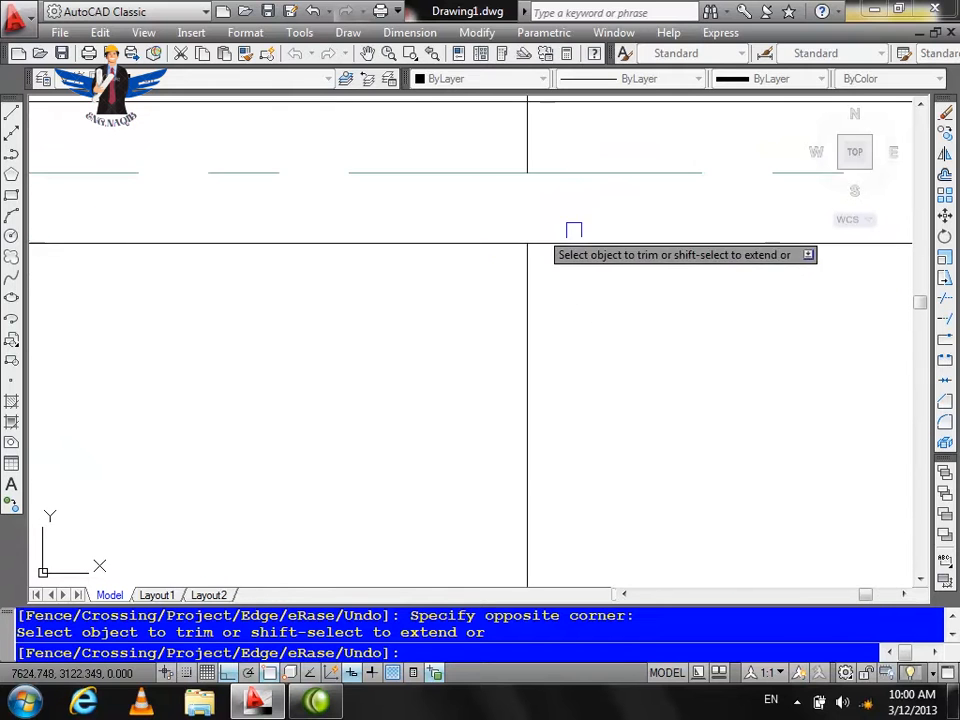
scroll(547, 247, down, 2)
key(Escape)
key(Escape)
click(595, 148)
key(Delete)
scroll(600, 195, down, 5)
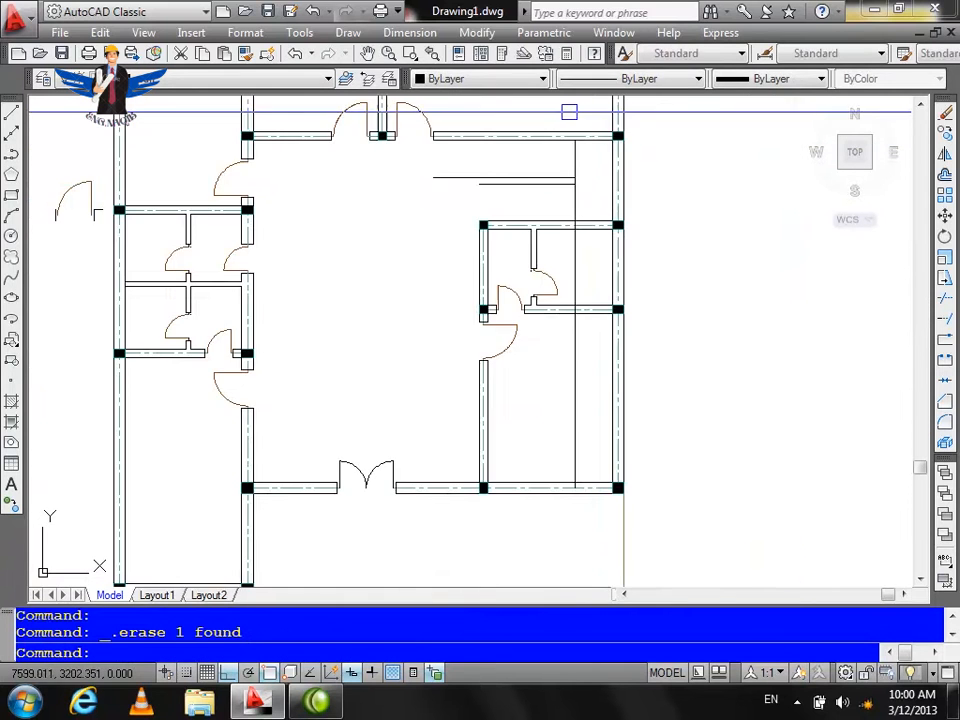
scroll(581, 195, up, 5)
key(Escape)
text(f)
key(Return)
key(Return)
key(Escape)
Step: Erase the leftover part of the vertical offset line below the stair space's lower wall
text(tr)
key(Return)
key(Return)
scroll(563, 270, up, 4)
key(Escape)
click(594, 341)
click(540, 349)
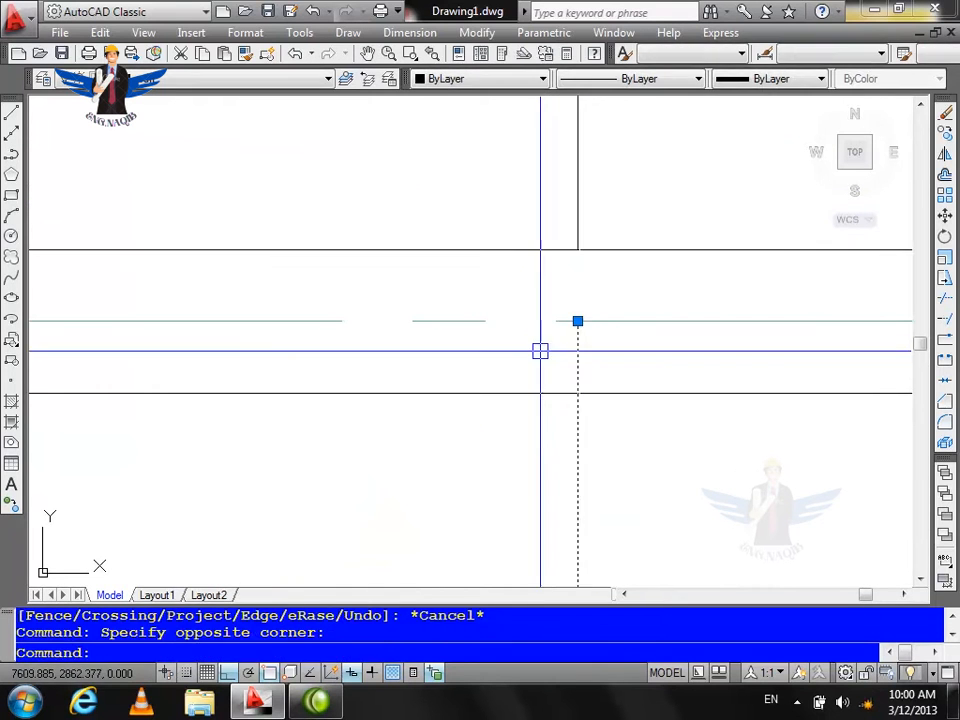
key(Delete)
scroll(540, 349, down, 5)
scroll(573, 223, down, 1)
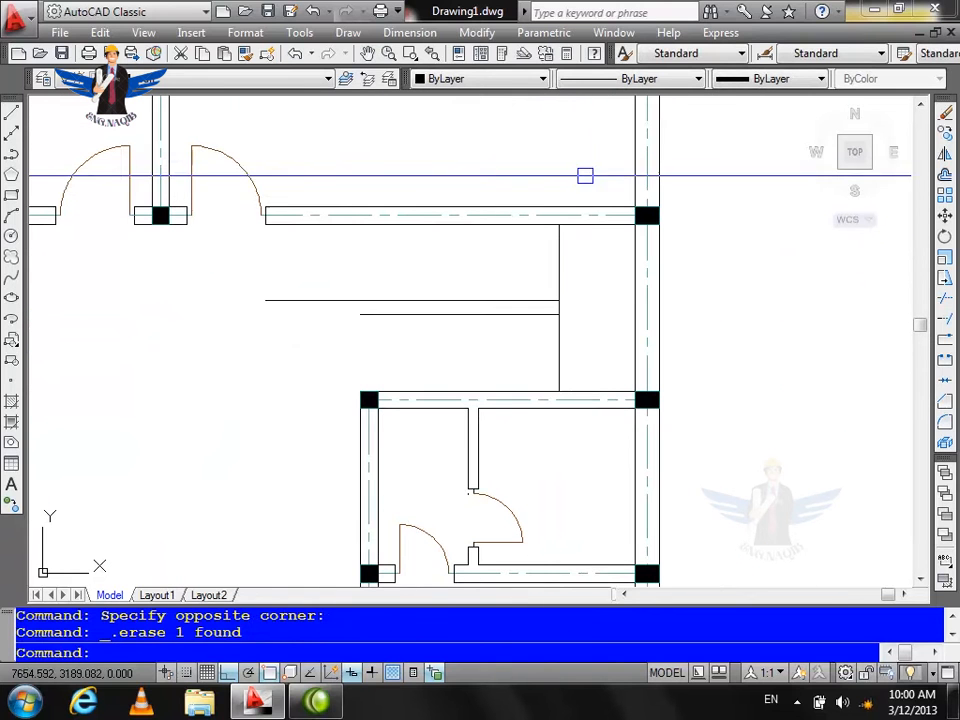
Step: Offset the vertical landing line 30 to its left to create the next stair tread line
key(Escape)
key(Escape)
text(o)
key(Return)
text(30)
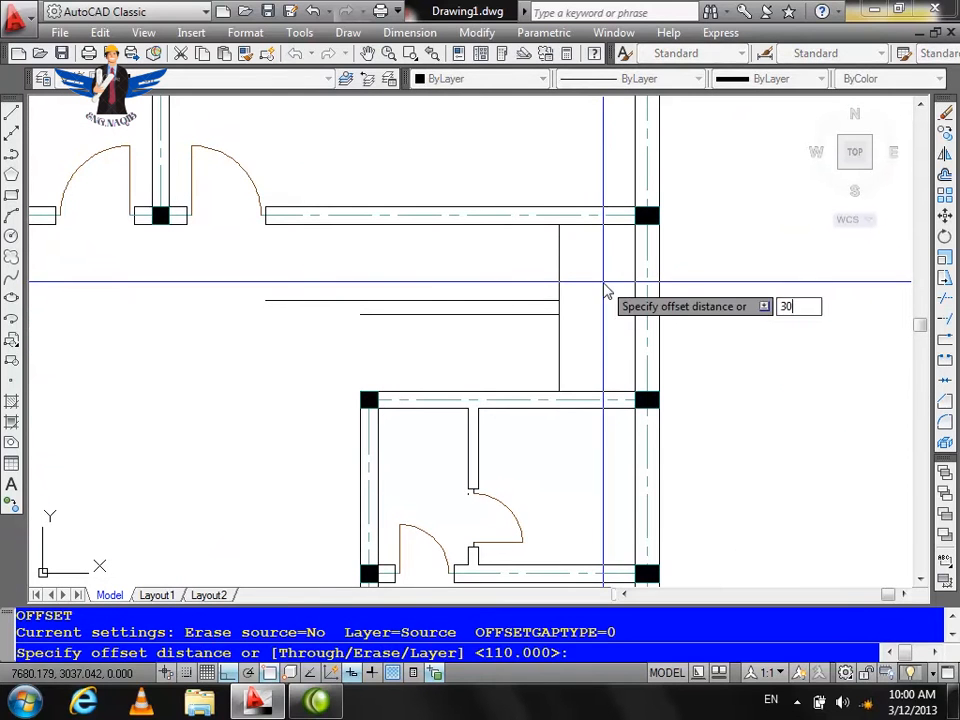
key(Return)
click(559, 273)
click(495, 268)
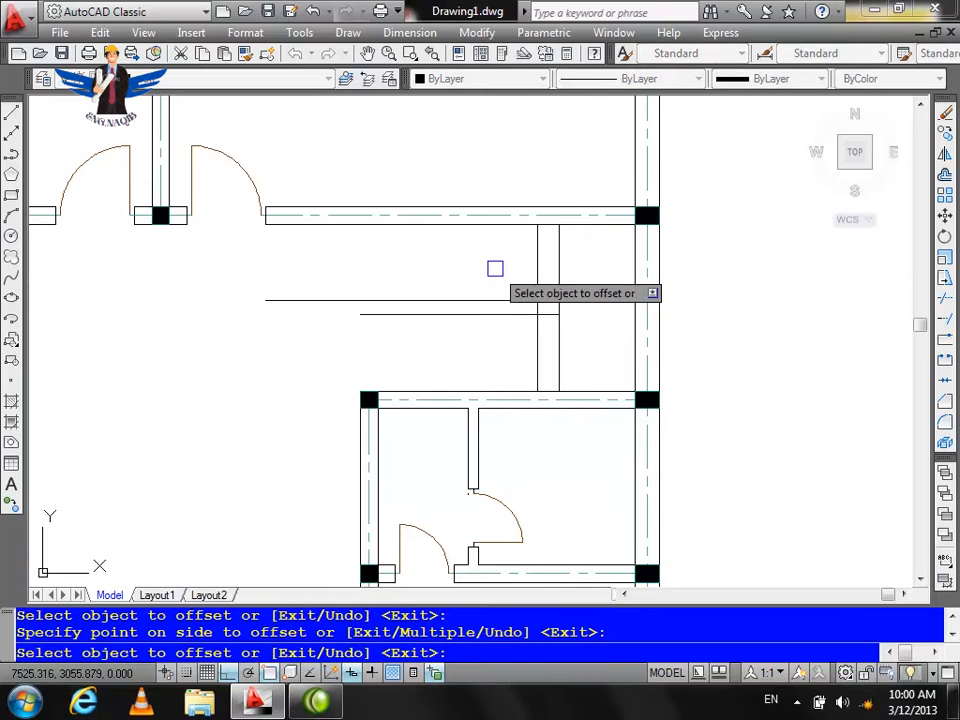
Step: Offset the new tread line repeatedly to the left with the Multiple option to complete eight more tread lines
click(535, 280)
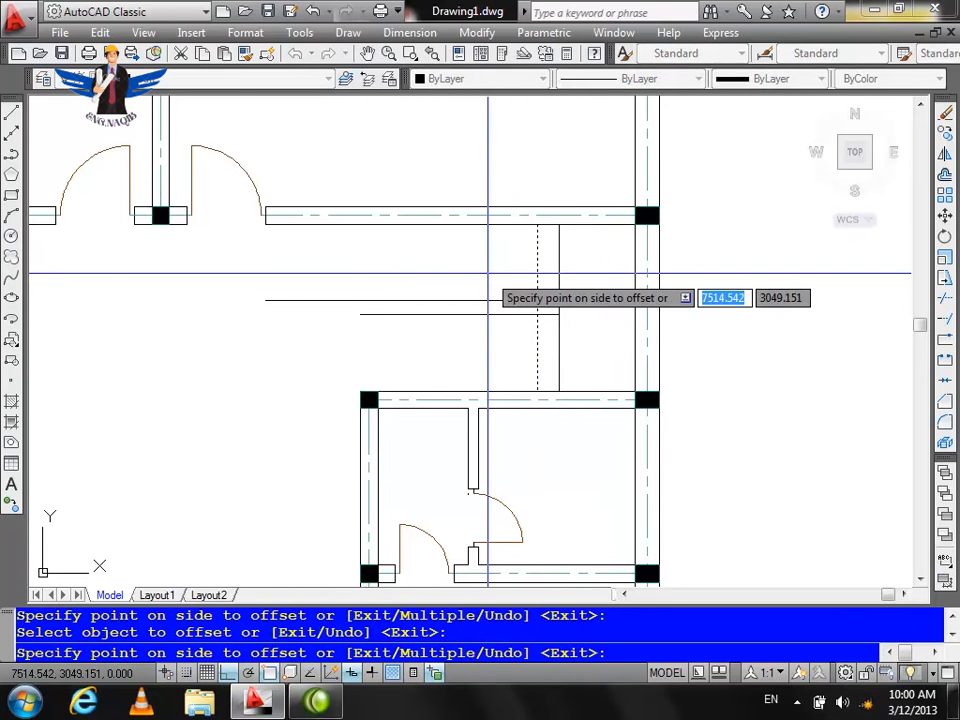
text(m)
key(Return)
click(403, 263)
click(398, 261)
click(379, 264)
click(362, 265)
click(312, 267)
click(308, 267)
key(Escape)
Step: Trim the ends of both horizontal stair lines that extend left of the last tread
text(tr)
key(space)
key(space)
click(352, 288)
click(320, 314)
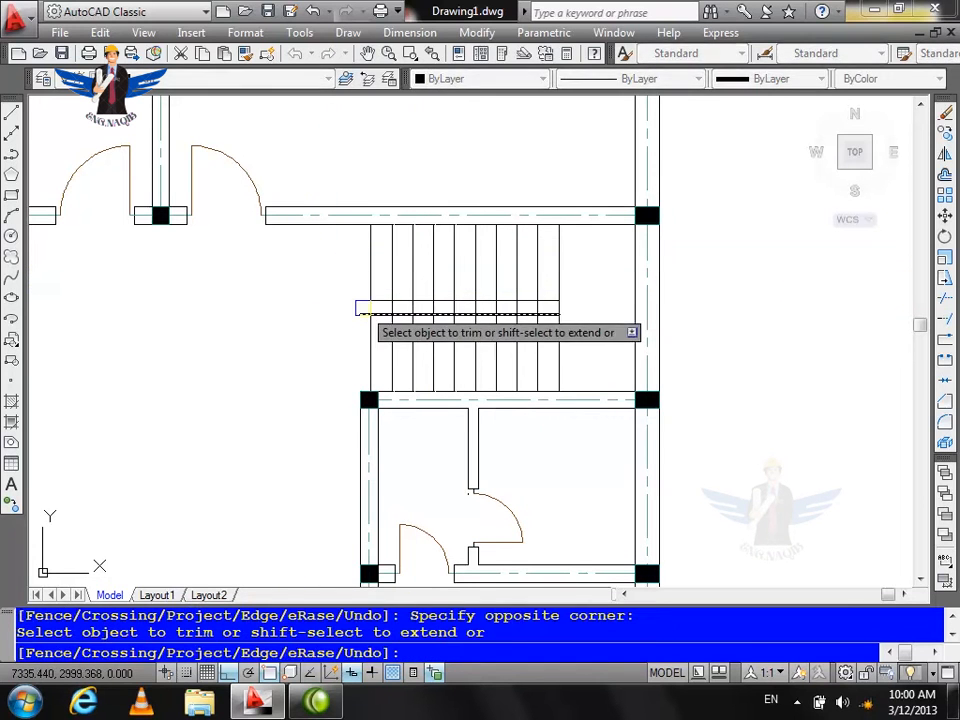
scroll(364, 309, up, 2)
click(355, 313)
Step: Trim the tread lines out of the gap between the two horizontal lines to separate the stair flights
scroll(627, 311, up, 3)
click(626, 312)
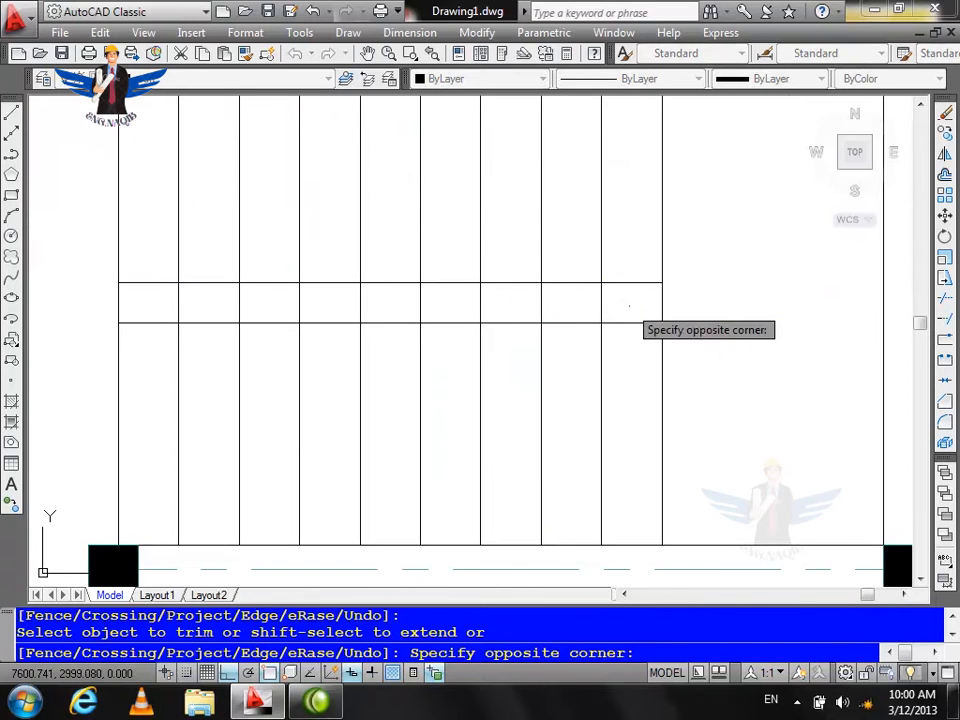
scroll(630, 308, down, 2)
click(278, 300)
key(Escape)
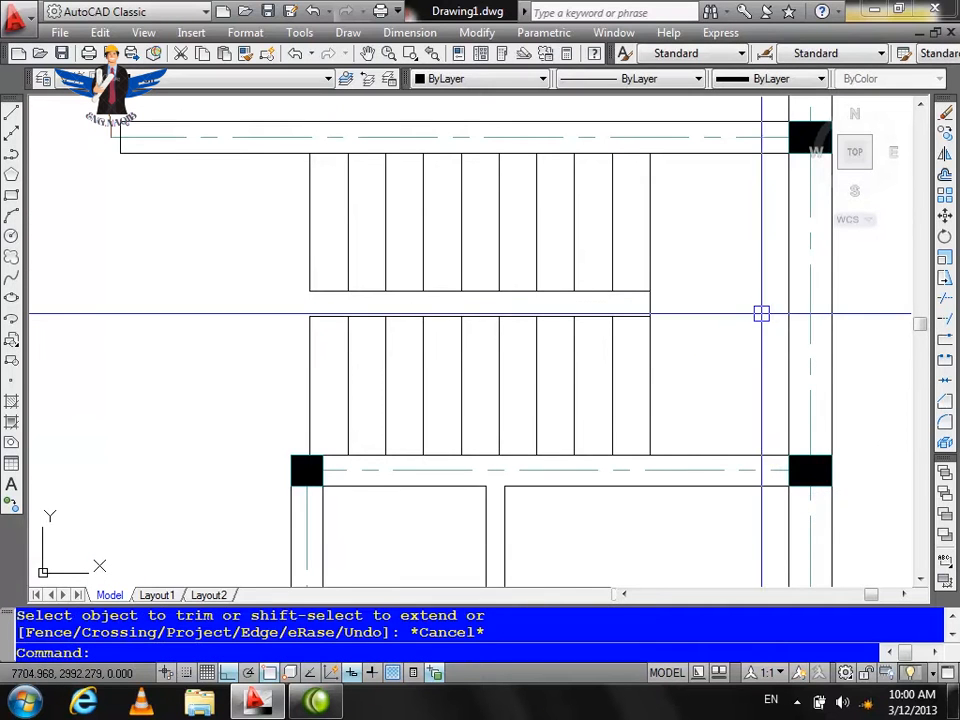
Step: Select the lower flight's tread lines and open the Linetype Manager
scroll(651, 270, down, 4)
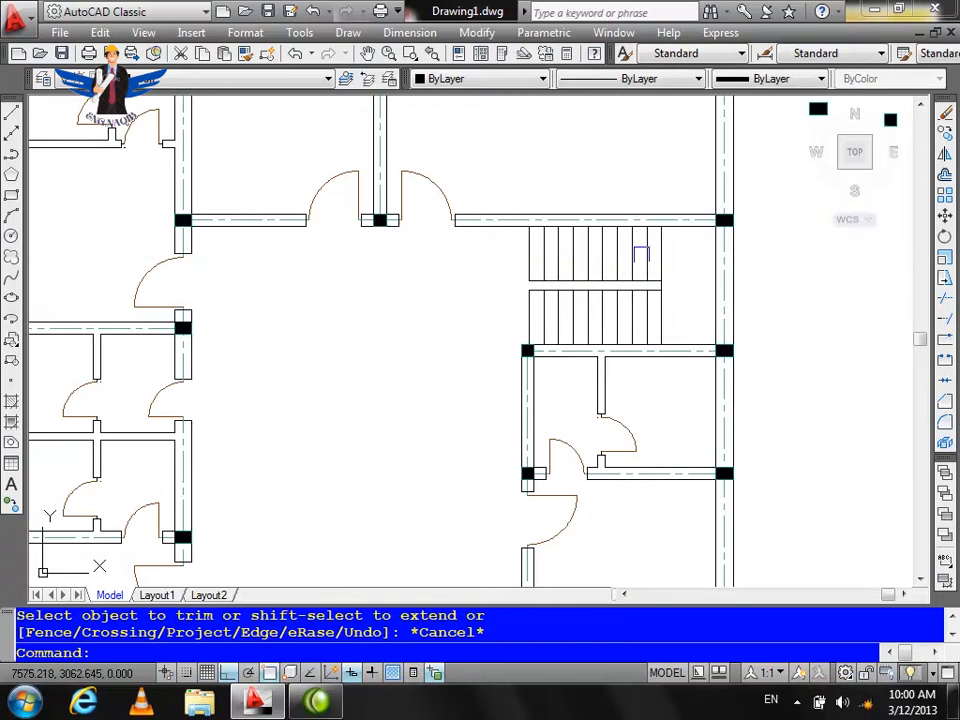
scroll(627, 316, up, 2)
click(660, 316)
click(465, 327)
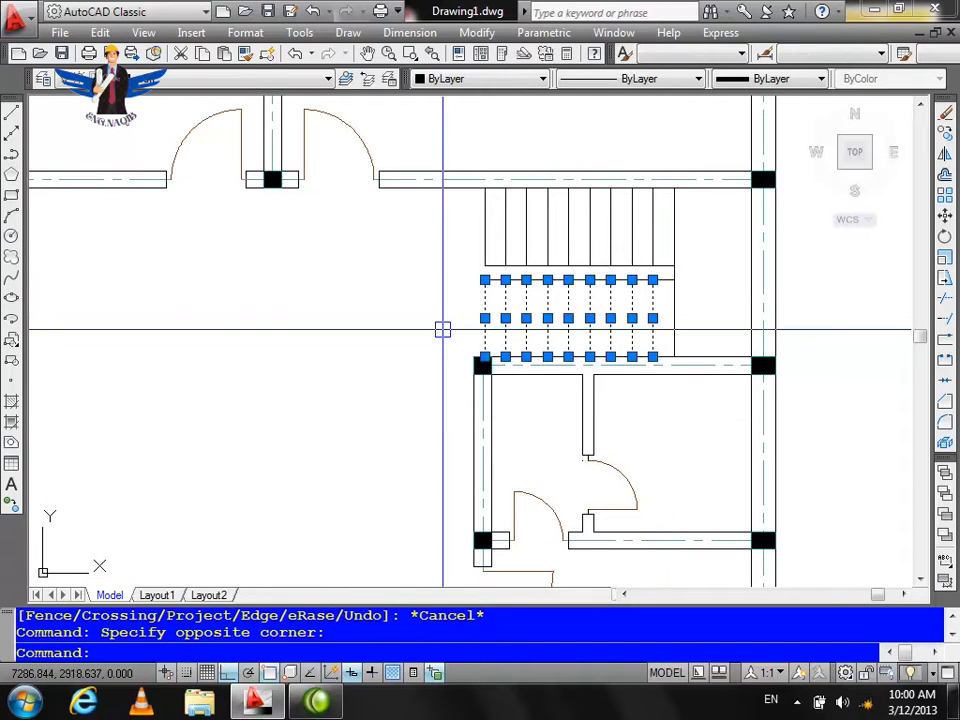
click(683, 80)
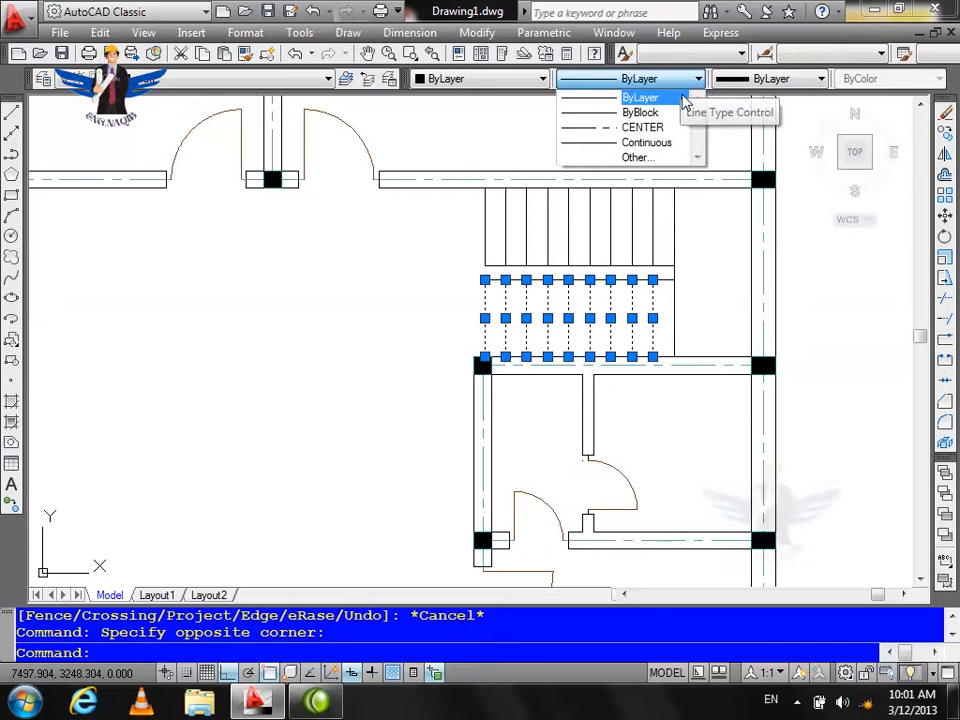
click(648, 158)
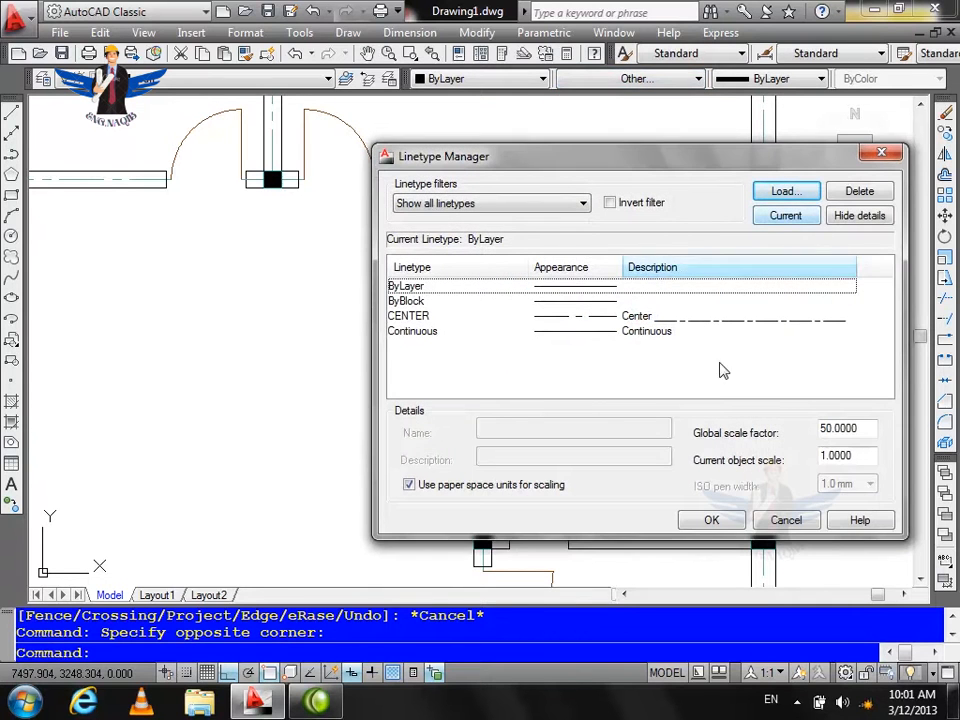
Step: Load the DASHED linetype from acad.lin and accept the Linetype Manager
click(786, 191)
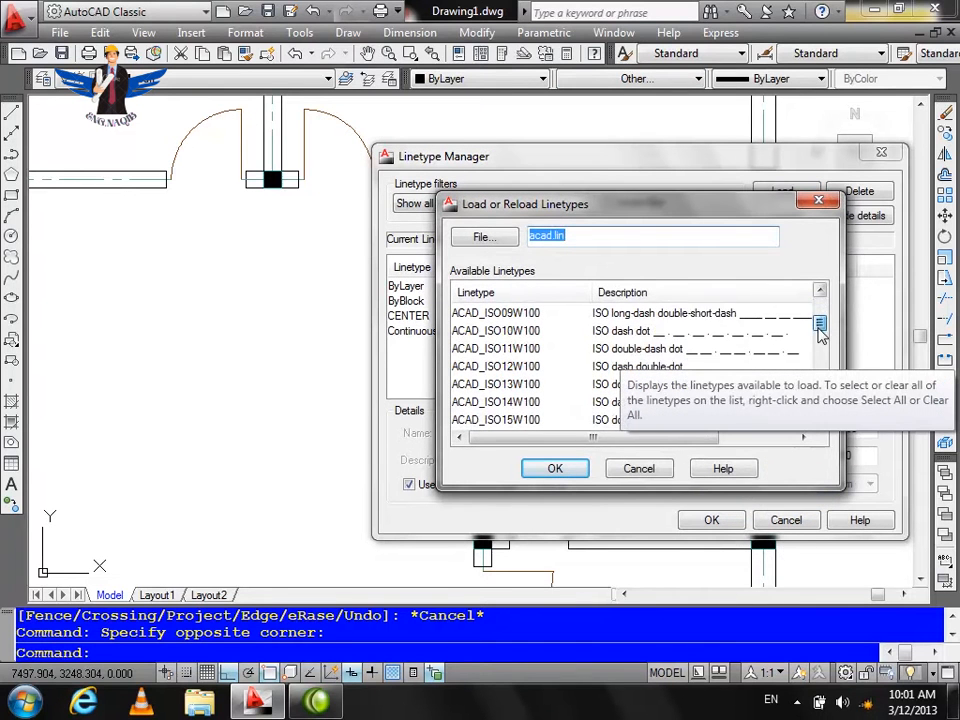
drag(819, 334, 820, 357)
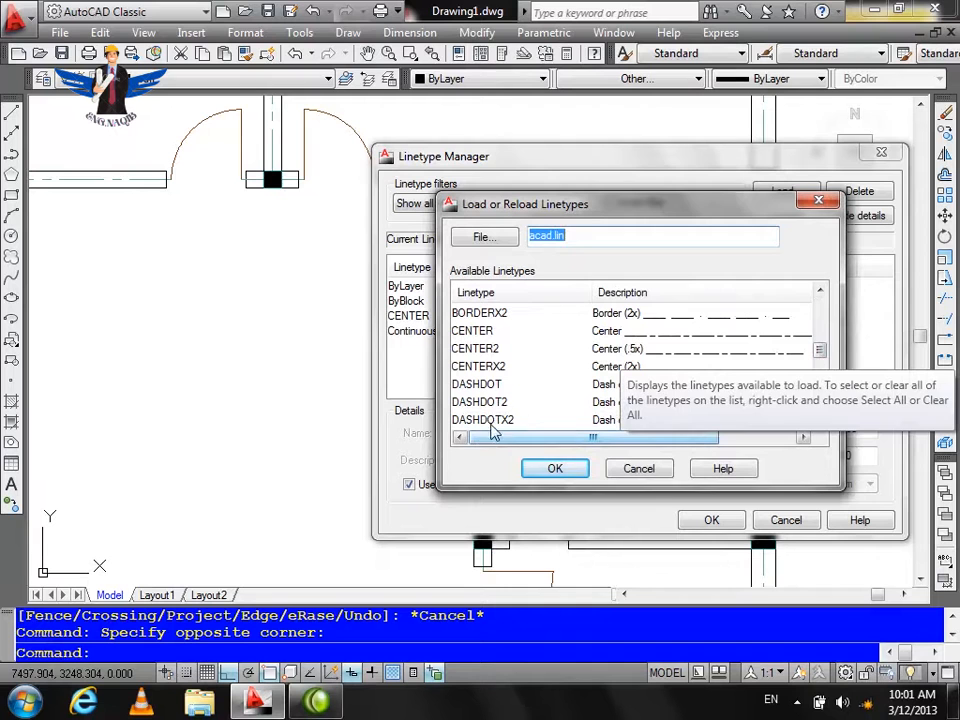
click(820, 422)
click(820, 422)
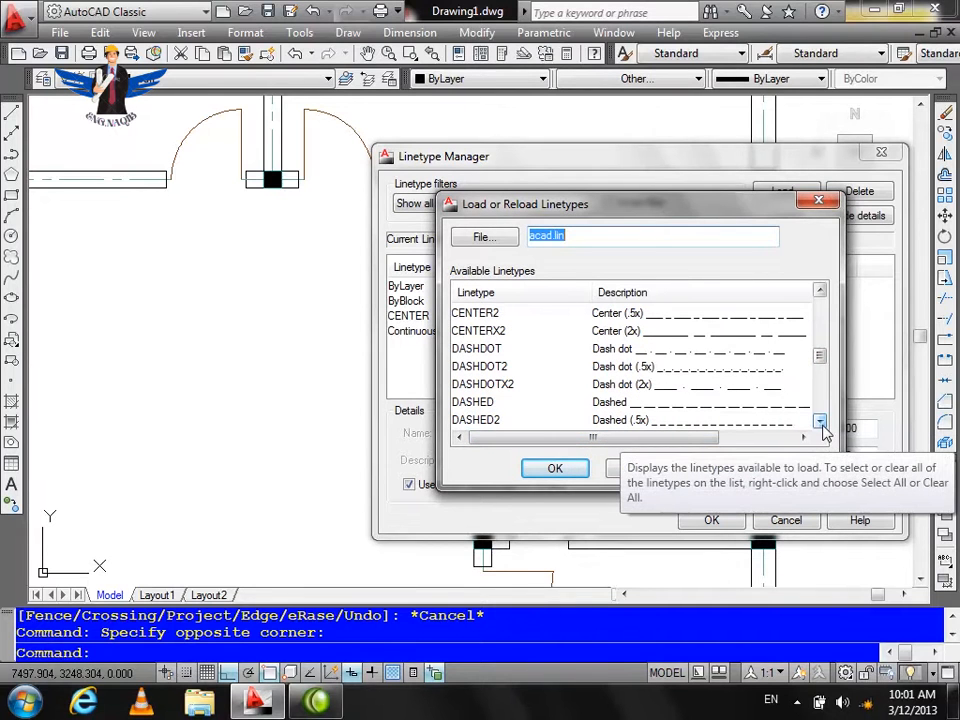
click(820, 422)
click(709, 389)
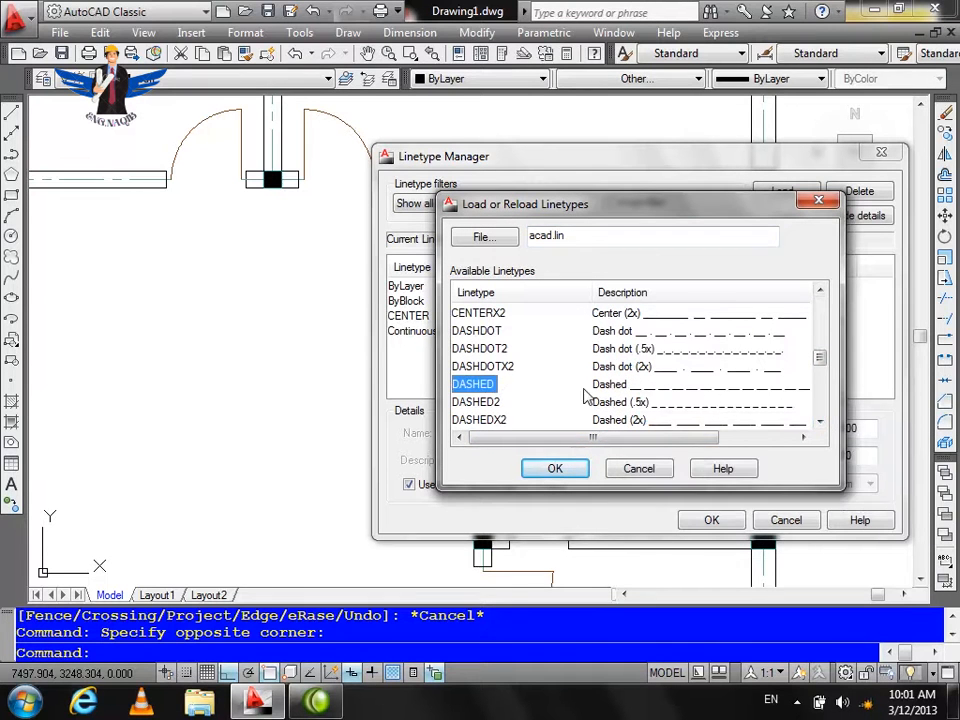
click(555, 467)
click(660, 350)
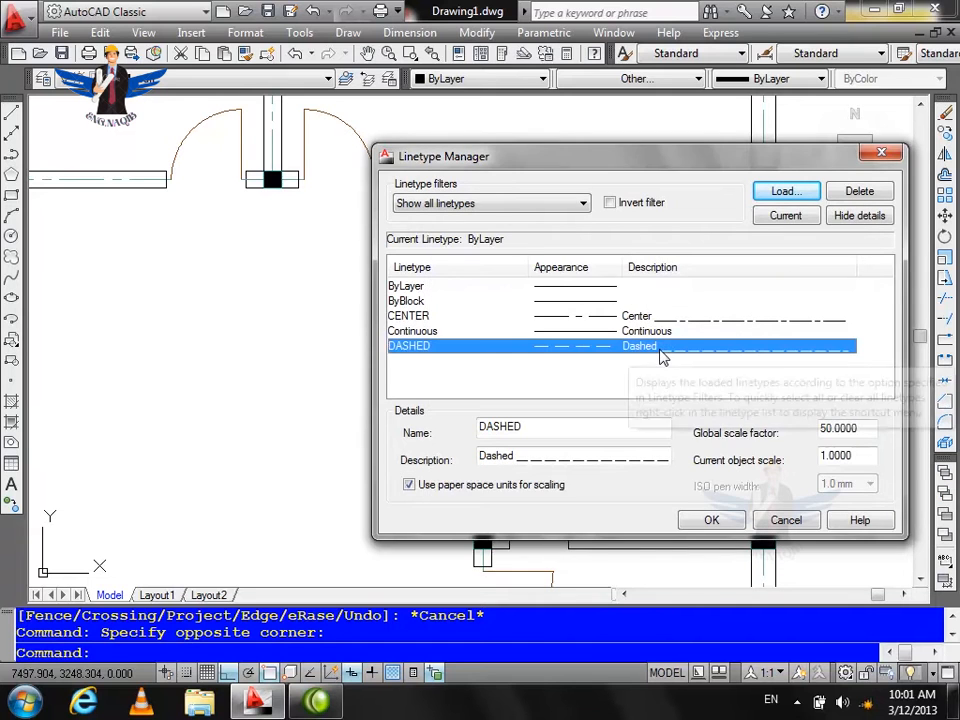
click(705, 520)
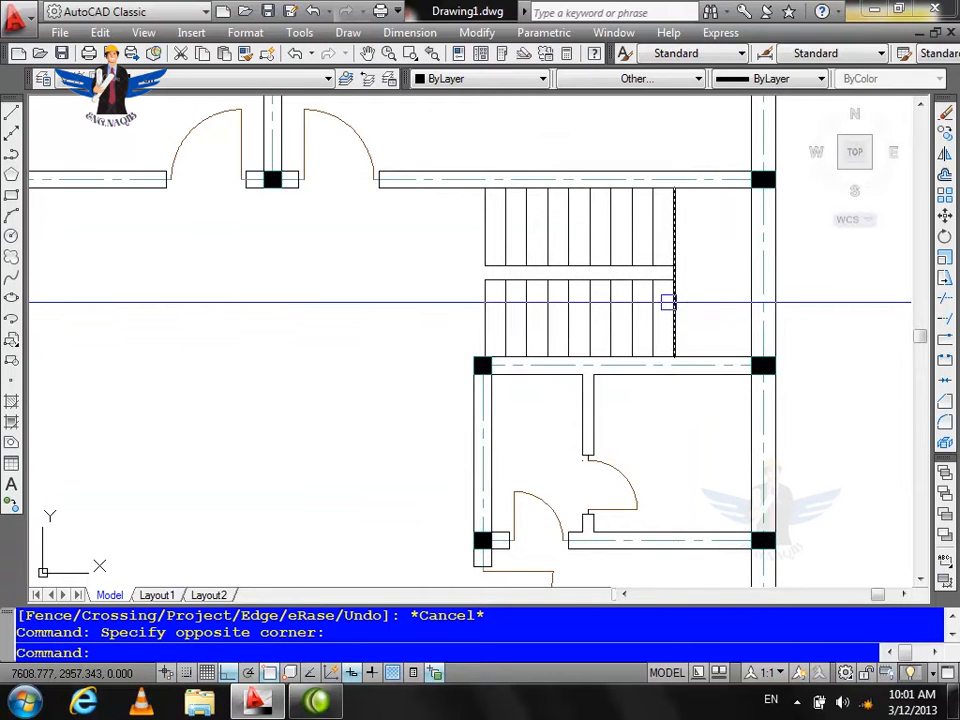
Step: Select the lower flight's tread lines and assign them the DASHED linetype
click(471, 313)
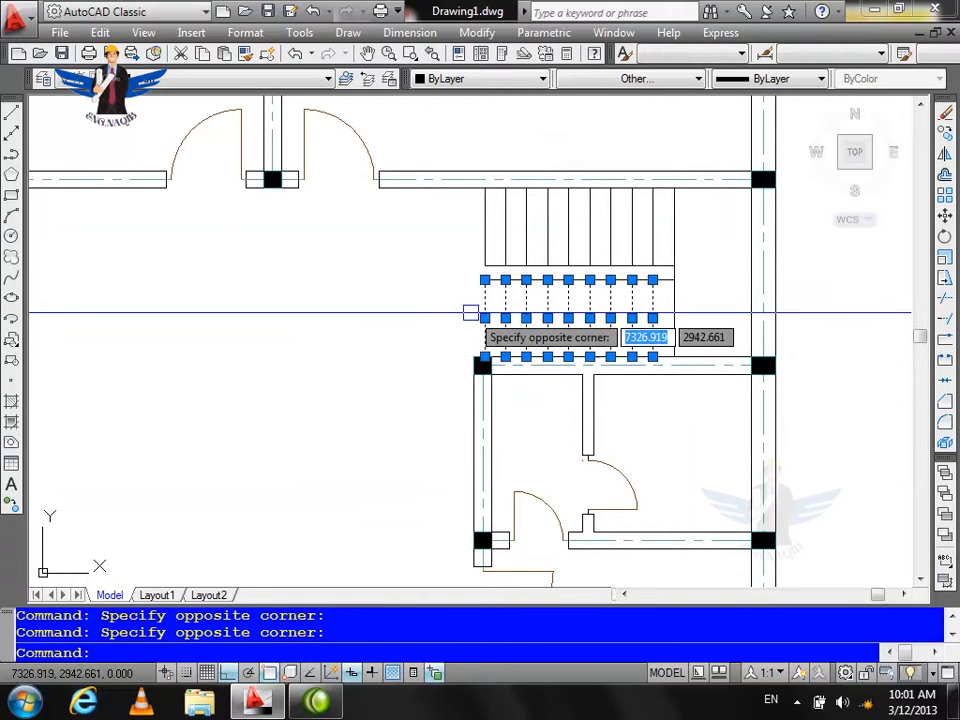
click(660, 80)
click(657, 157)
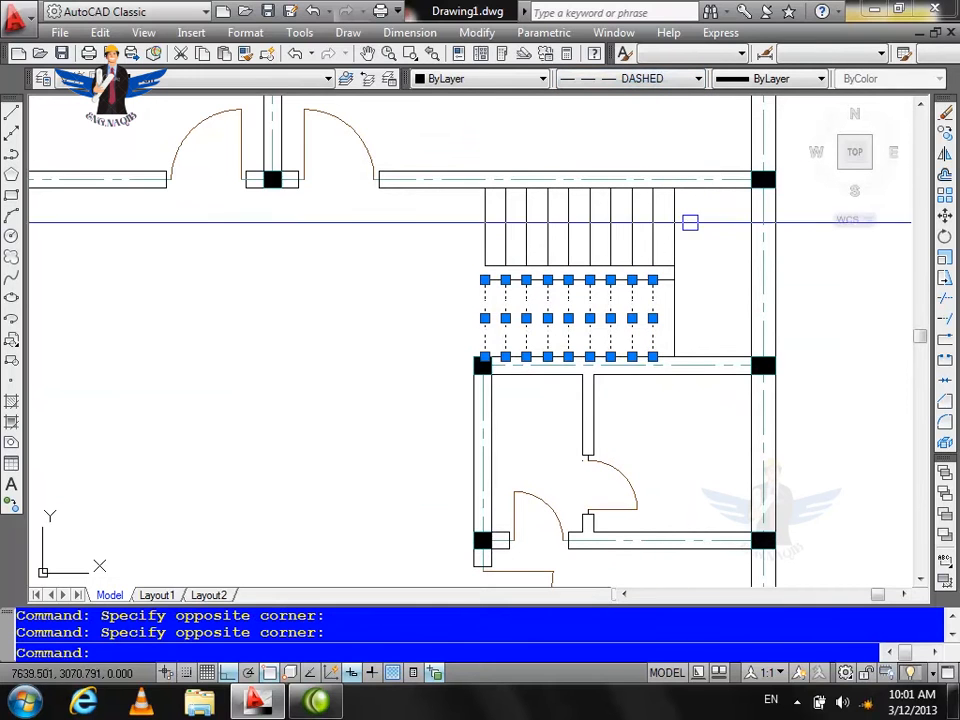
key(Escape)
mouse_move(667, 266)
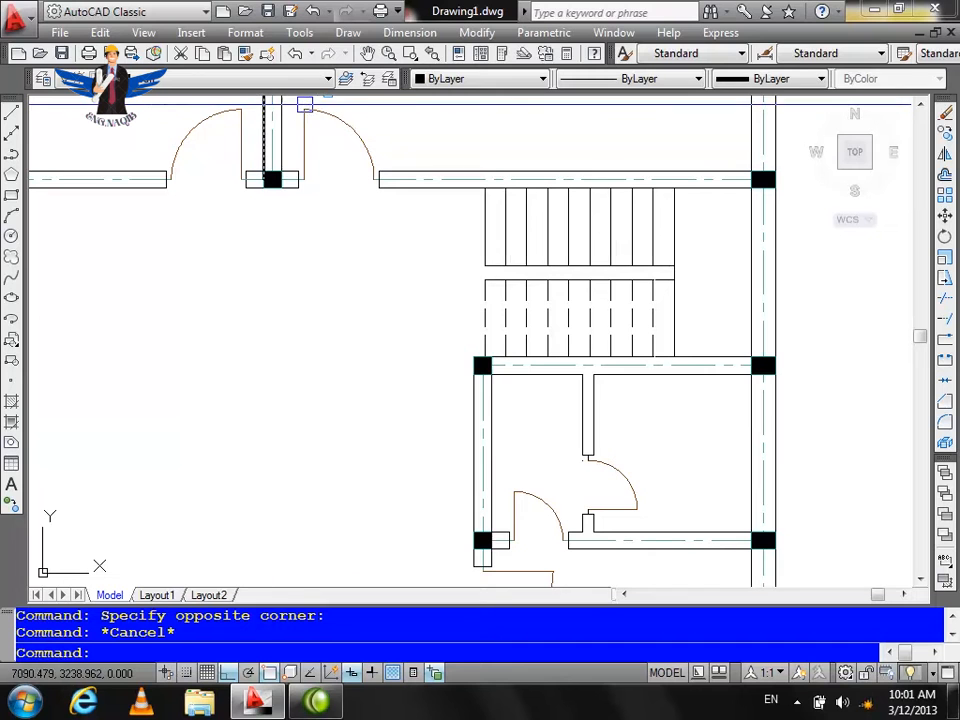
Step: Create a layer named stair with colour 170 and a 0.20 mm lineweight
text(la)
key(Return)
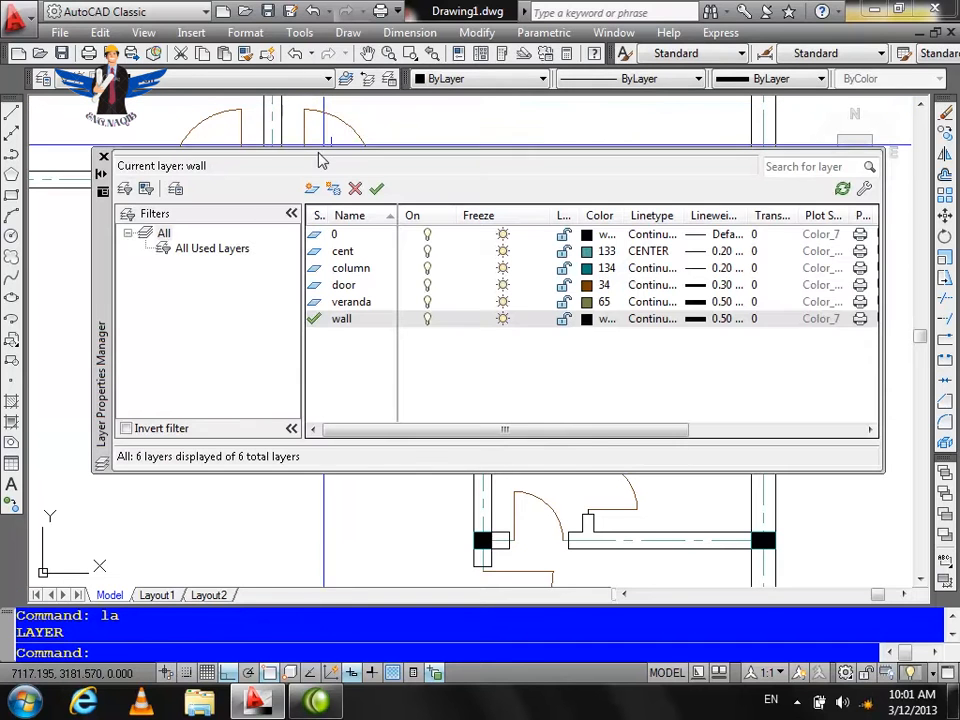
click(312, 188)
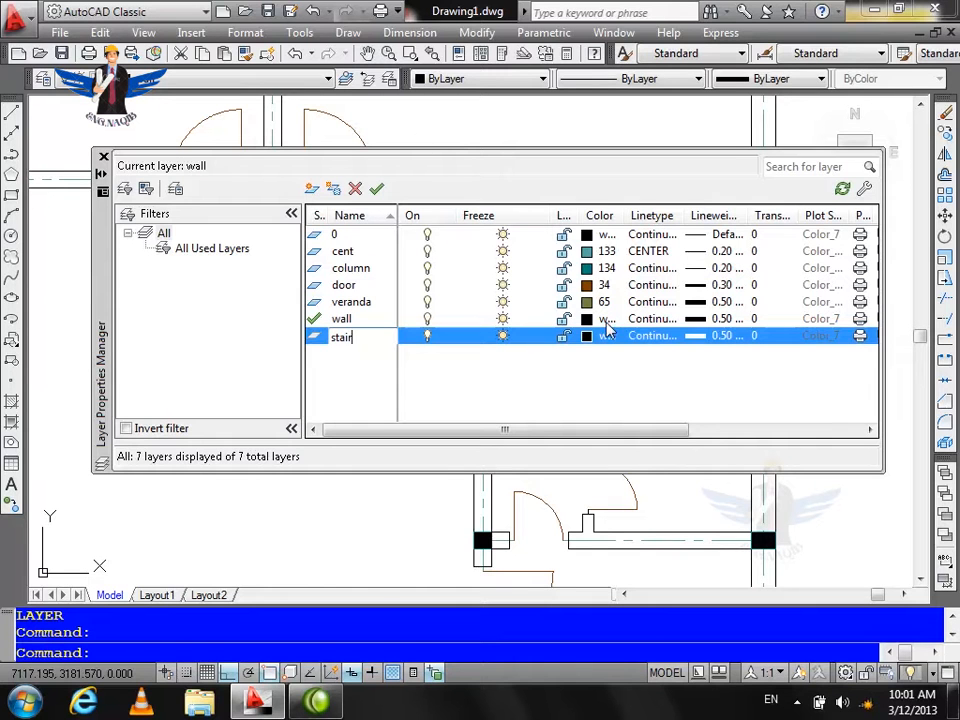
click(587, 336)
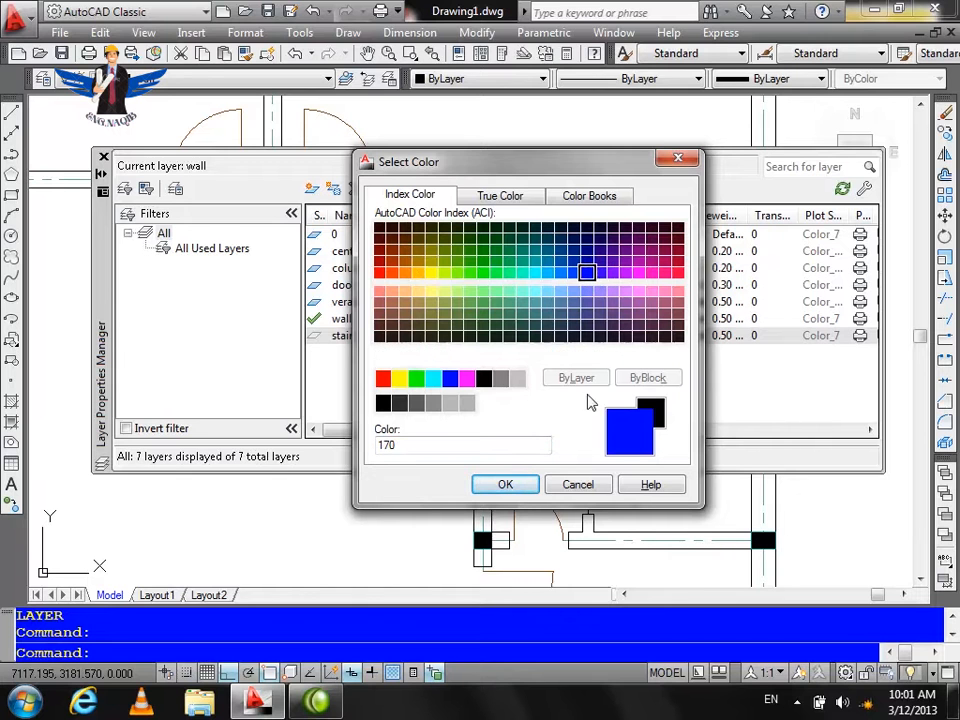
click(505, 484)
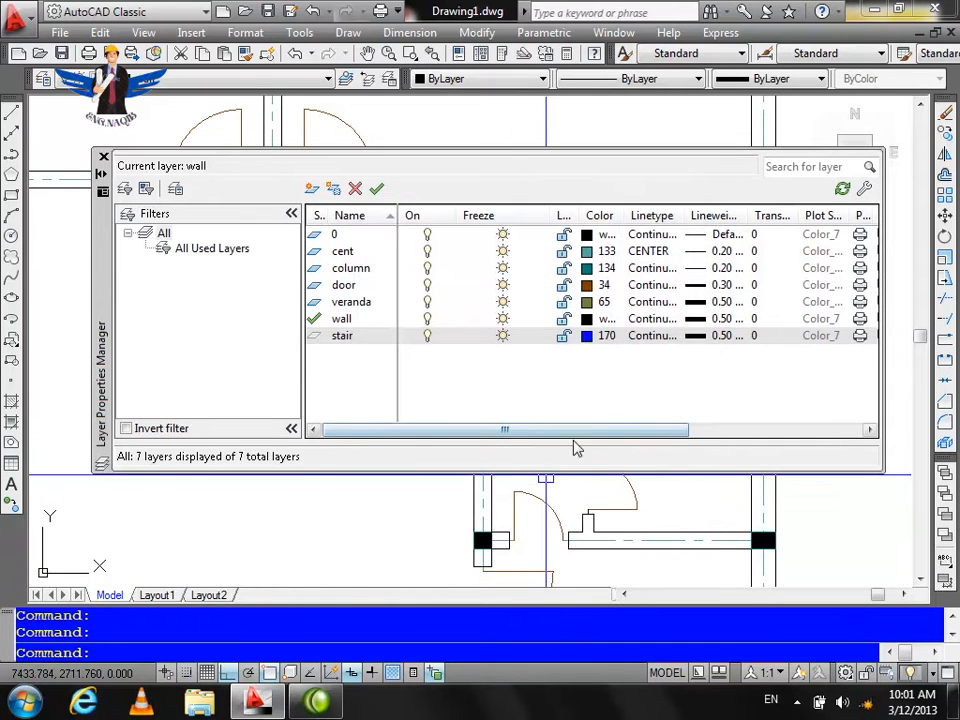
click(722, 336)
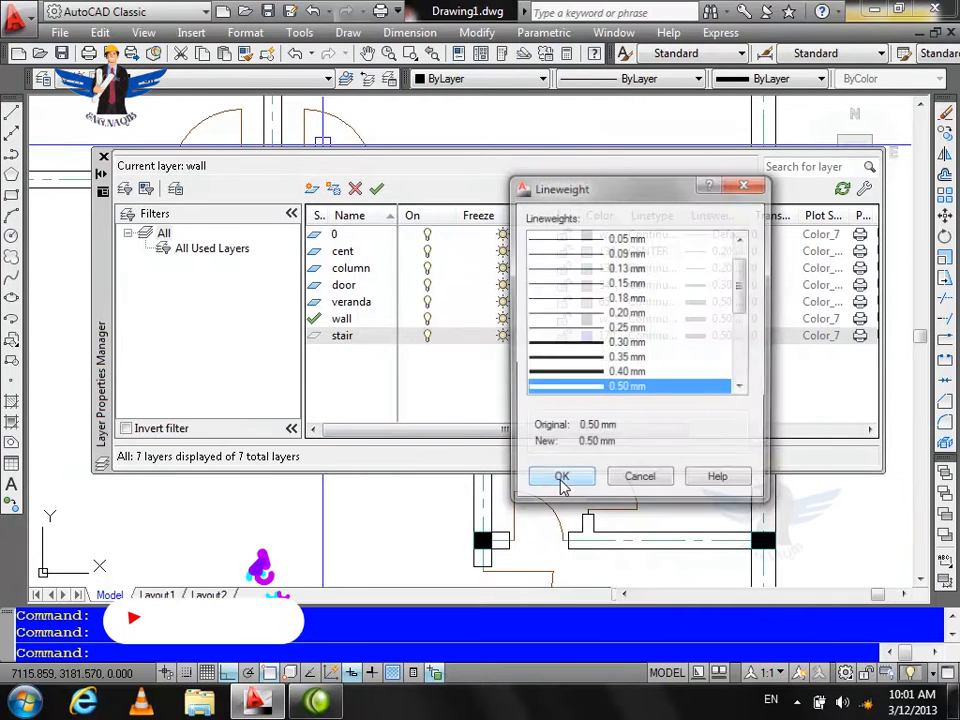
click(622, 313)
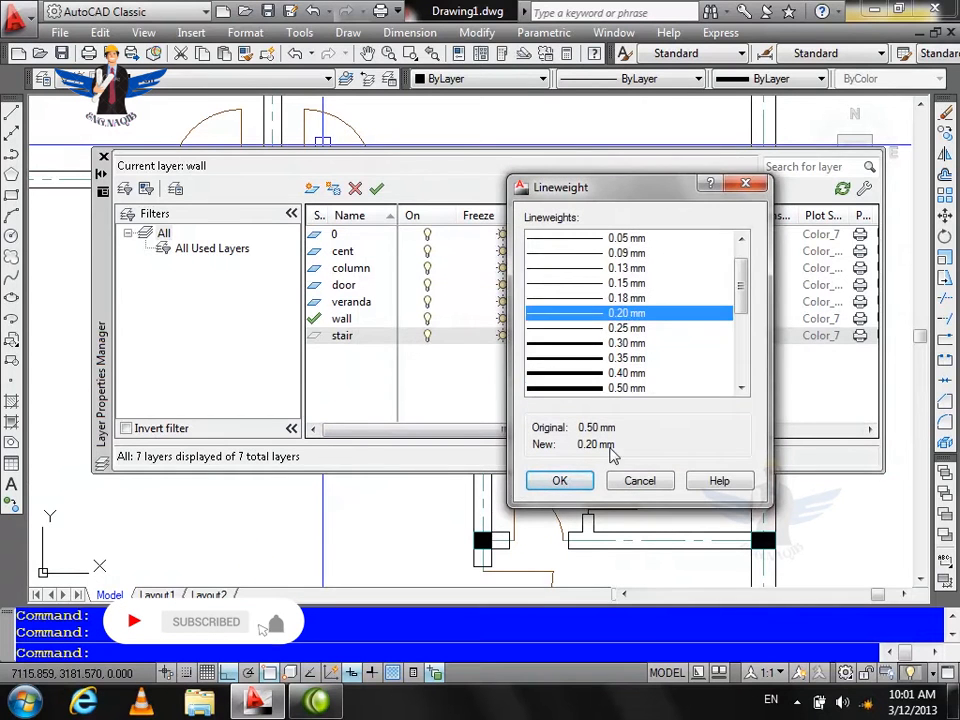
click(565, 483)
click(103, 158)
Step: Move all the staircase lines of both flights to the stair layer
click(697, 229)
click(470, 310)
click(242, 80)
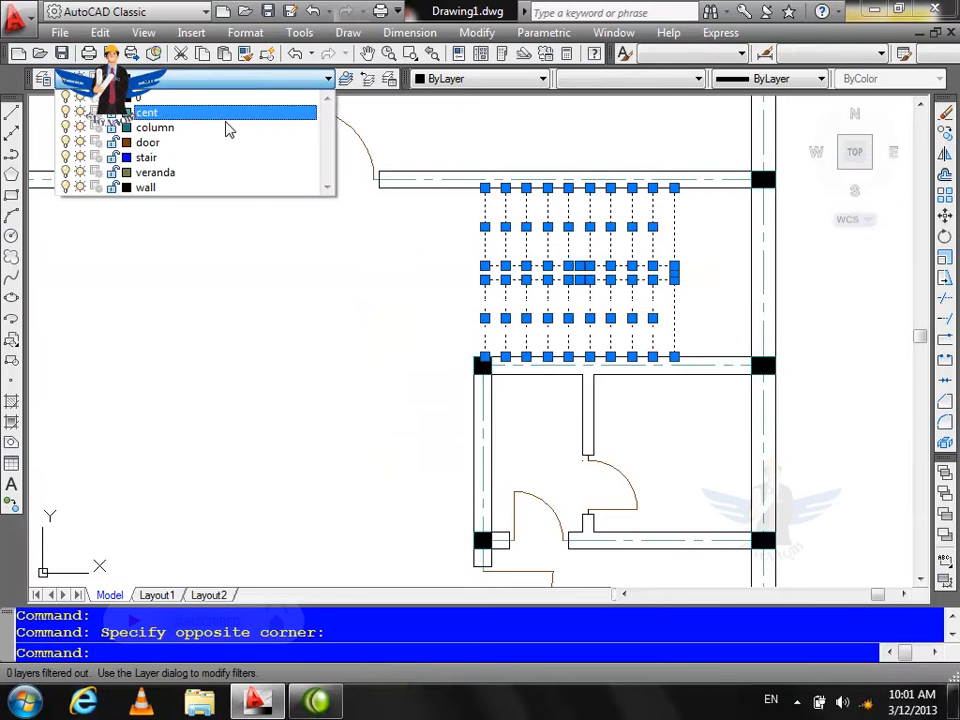
click(176, 155)
key(Escape)
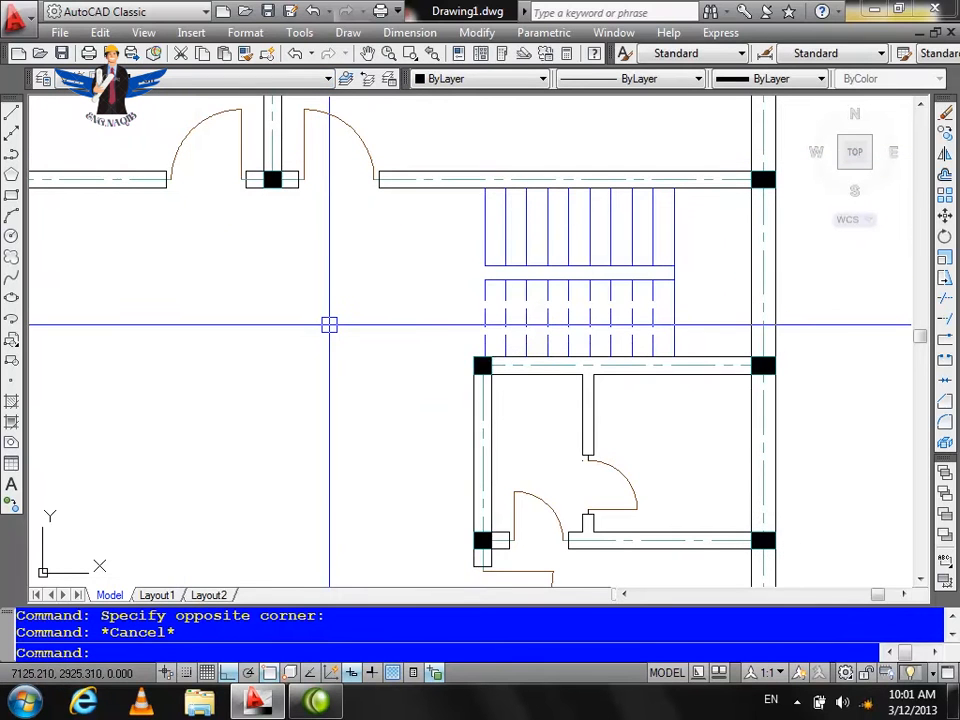
Step: Erase the lower of the two spare door copies lying outside the plan's left wall
scroll(540, 230, down, 6)
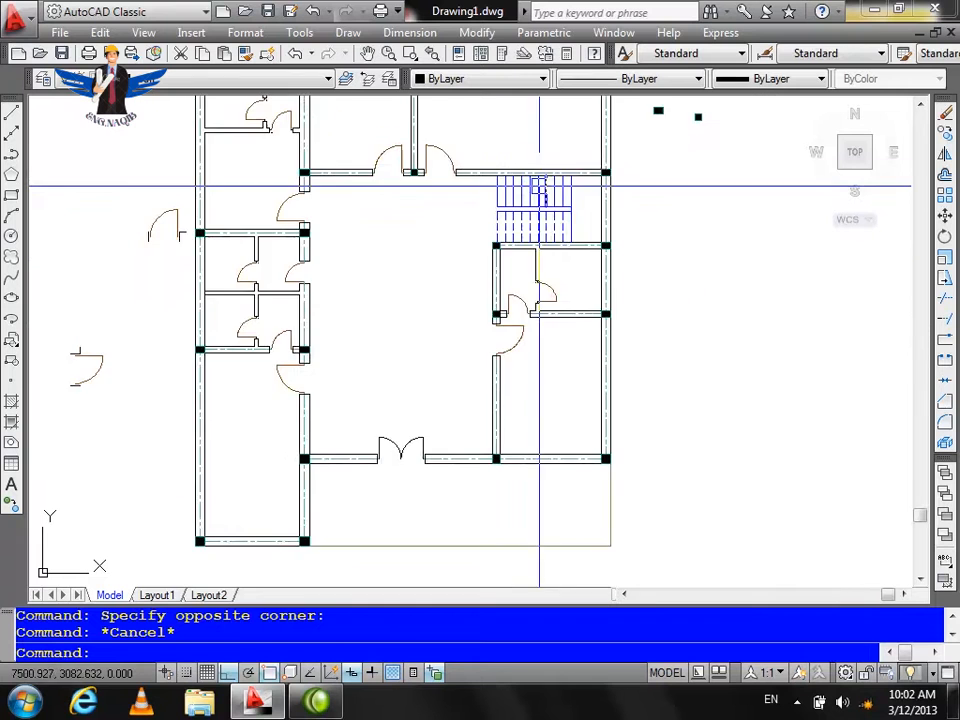
scroll(303, 256, up, 3)
click(315, 261)
click(194, 392)
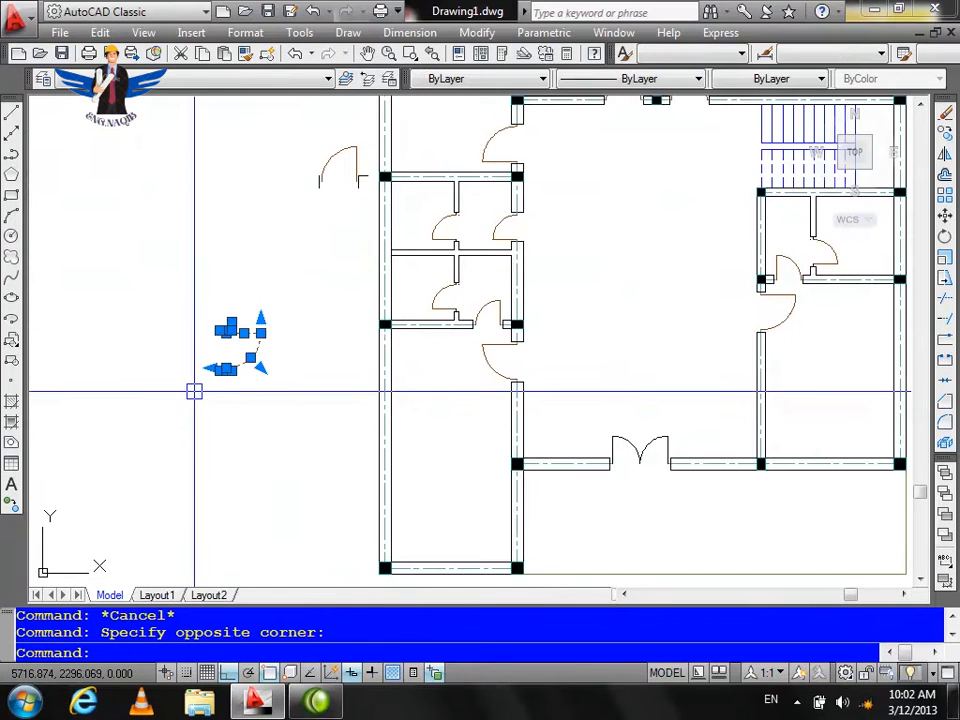
key(Delete)
Step: Erase the remaining spare door and column copies lying around the plan
scroll(349, 139, up, 3)
scroll(152, 332, down, 2)
scroll(121, 365, down, 4)
click(480, 281)
key(Delete)
click(489, 120)
click(306, 205)
key(Delete)
Step: Offset the veranda's front edge outward three times at 30 to form the entrance steps
scroll(519, 289, down, 4)
scroll(492, 343, up, 6)
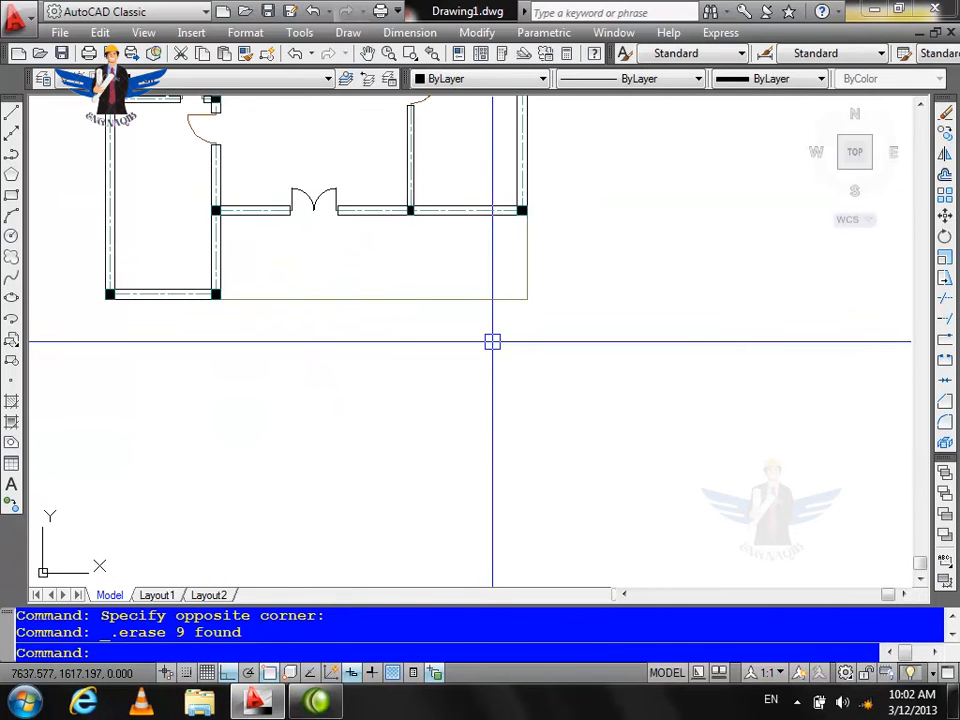
text(o)
key(Return)
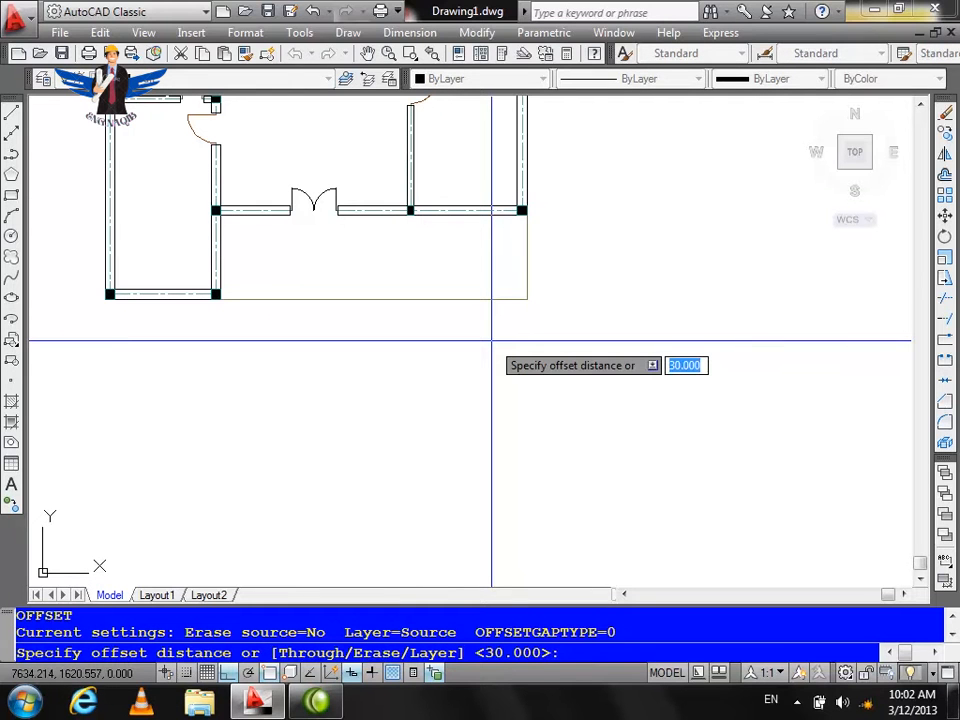
key(Return)
click(392, 299)
click(388, 321)
click(390, 306)
click(398, 323)
click(398, 323)
click(390, 355)
key(Escape)
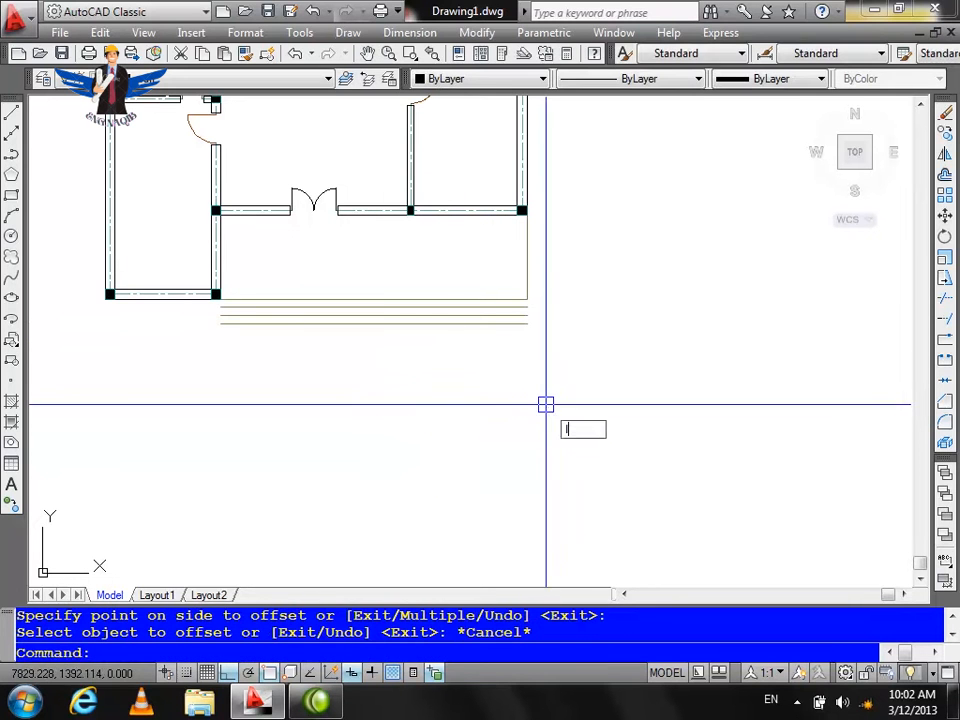
text(l)
key(Return)
click(302, 393)
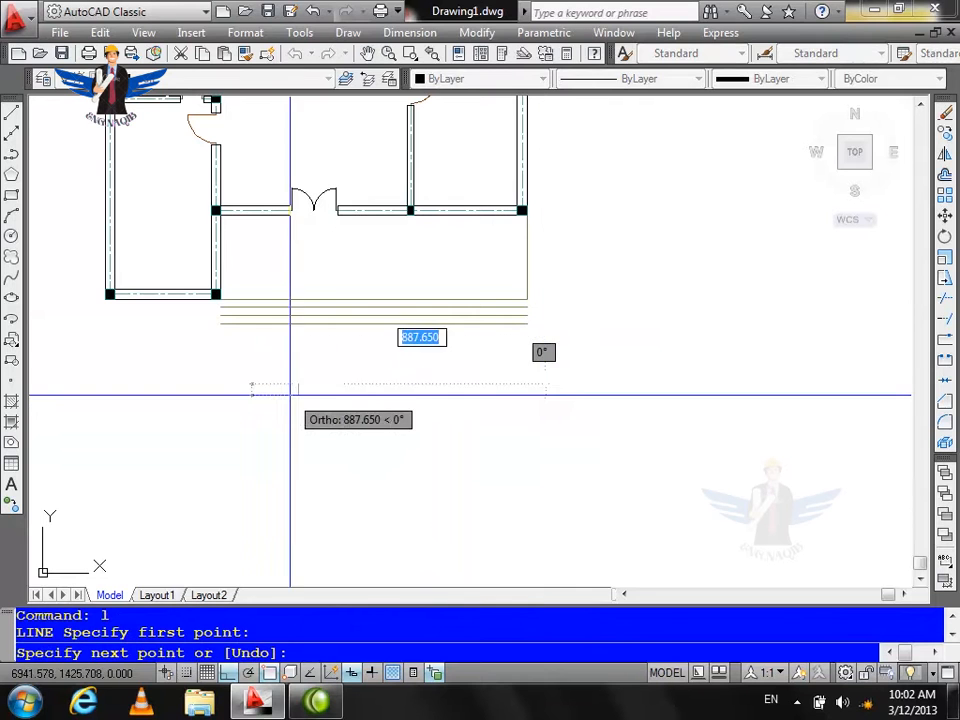
key(Escape)
key(Escape)
Step: Draw a line closing the left end of the entrance steps, from the veranda corner to the outermost step line
scroll(172, 335, up, 5)
text(l)
key(Return)
click(332, 254)
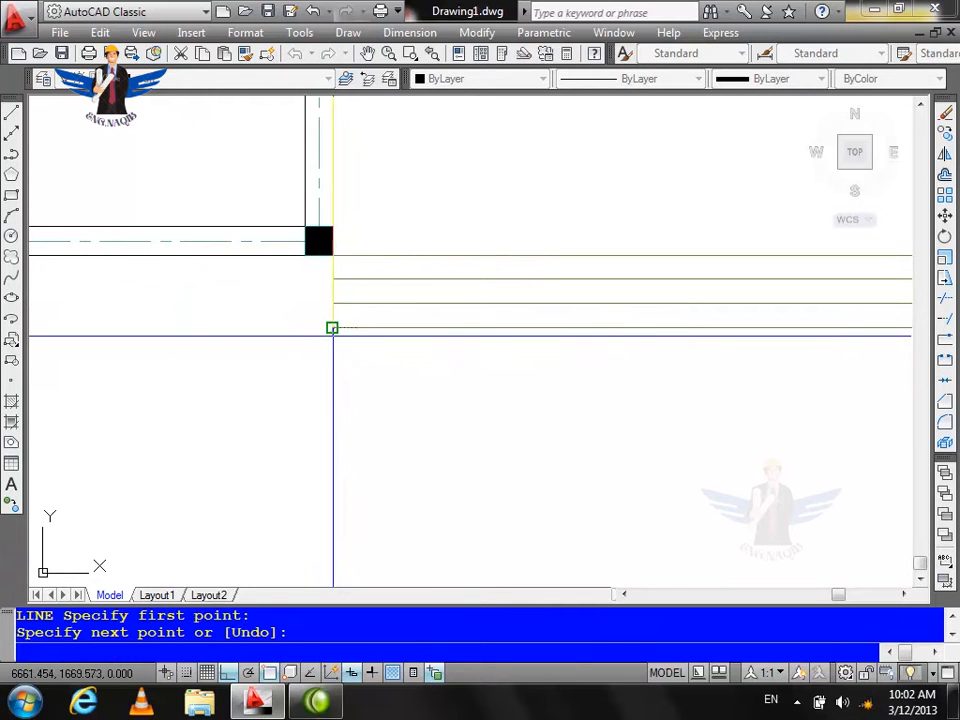
click(333, 327)
key(Return)
Step: Draw a line closing the right end of the entrance steps from the veranda's front corner
scroll(452, 315, down, 4)
key(Return)
click(467, 323)
click(468, 346)
key(Return)
key(Escape)
Step: Match the veranda side line's properties onto the two end lines of the entrance steps
text(ma)
key(Return)
click(469, 270)
click(562, 273)
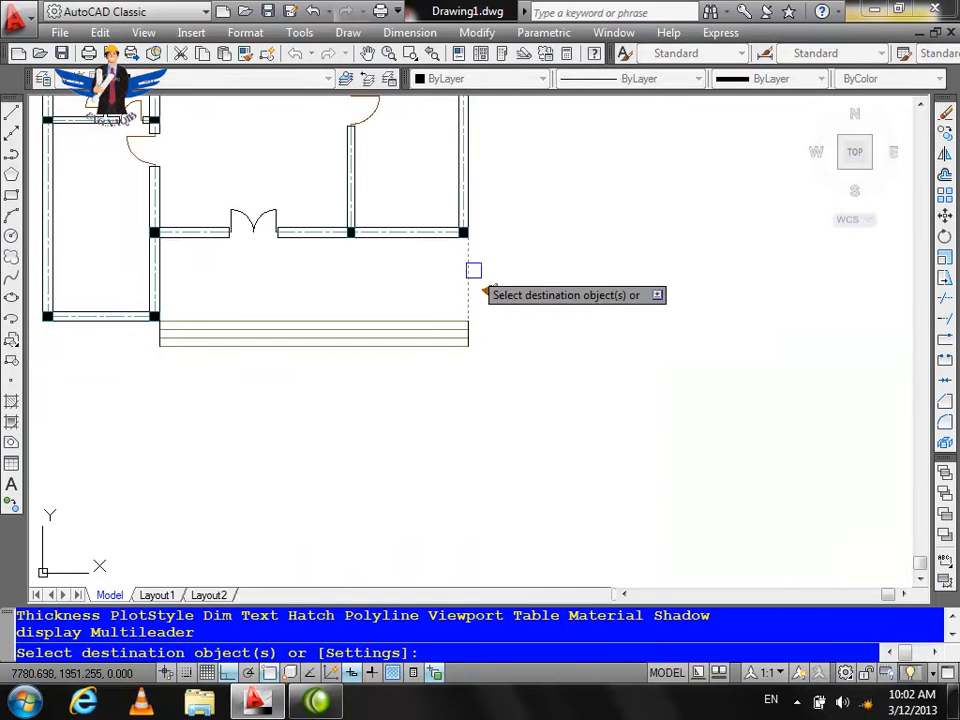
click(427, 363)
click(256, 320)
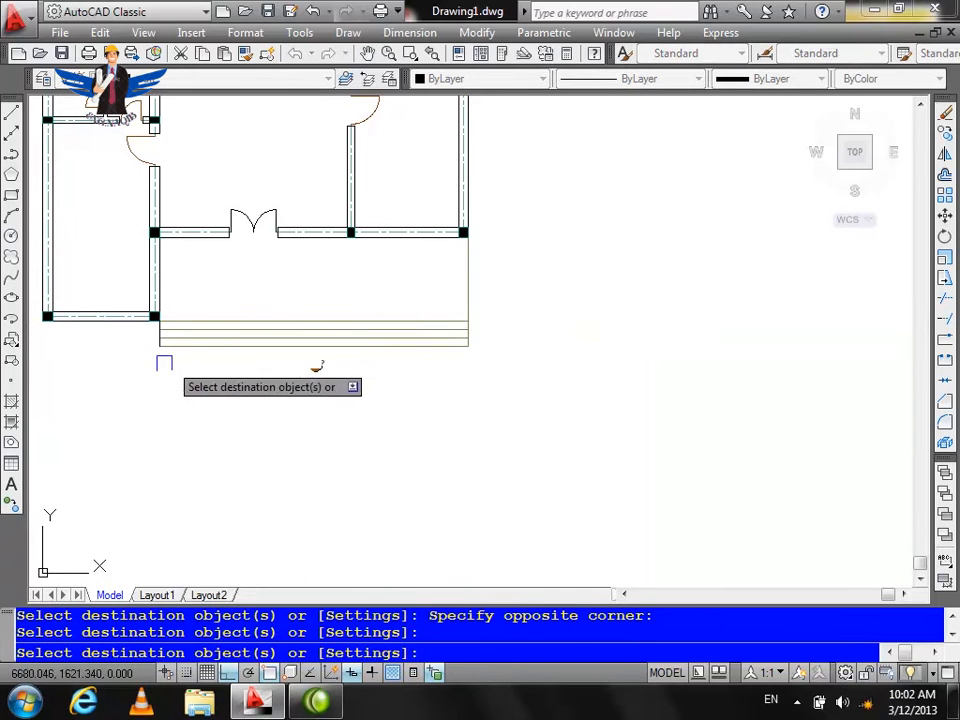
click(211, 376)
click(316, 368)
key(Escape)
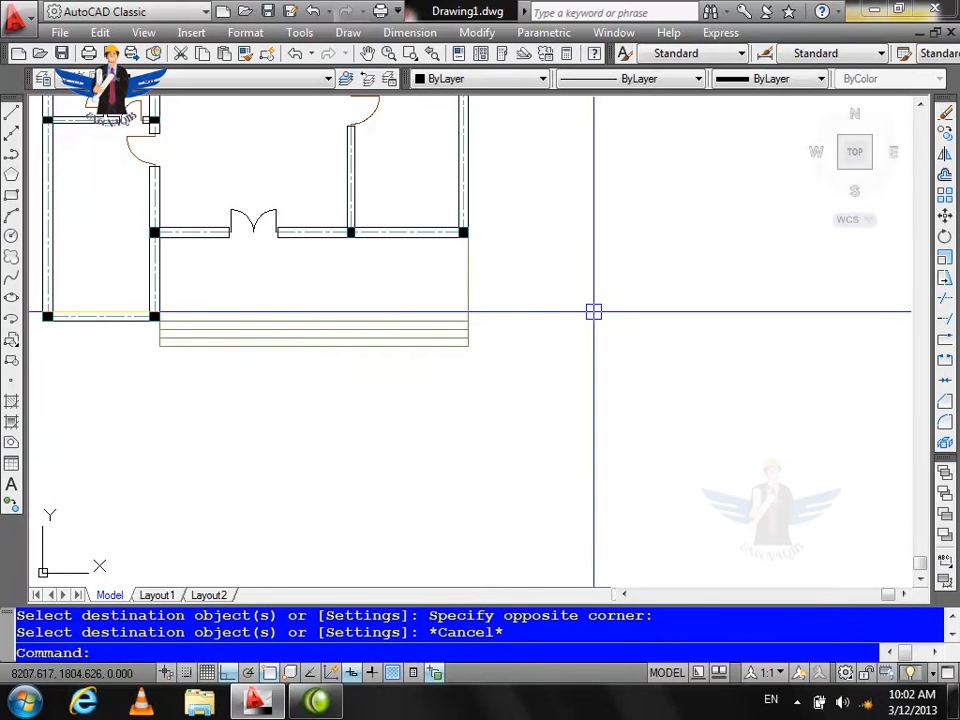
Step: Draw a line across the lower-left room's bottom wall, between the midpoints of its inner and outer faces
scroll(590, 305, down, 5)
scroll(515, 380, up, 4)
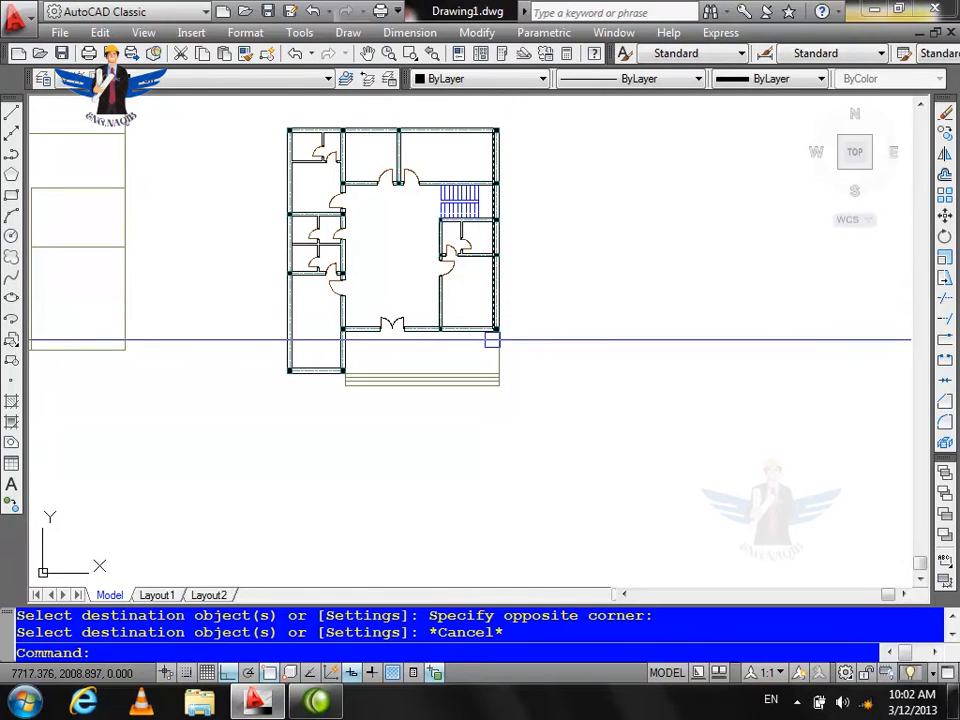
scroll(271, 403, up, 5)
scroll(386, 321, up, 3)
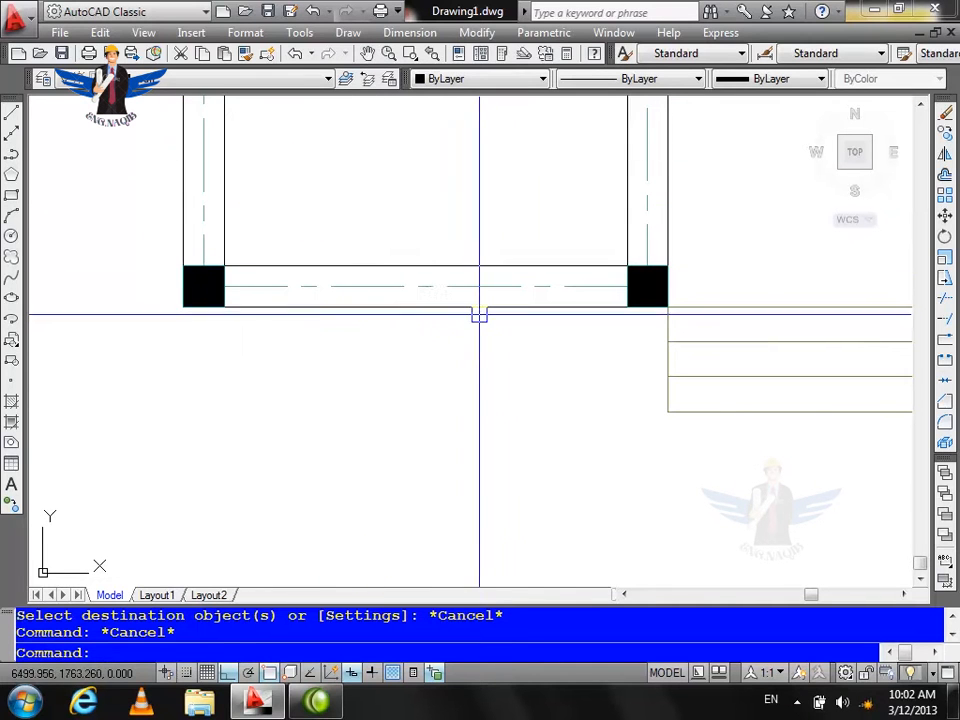
text(l)
key(Return)
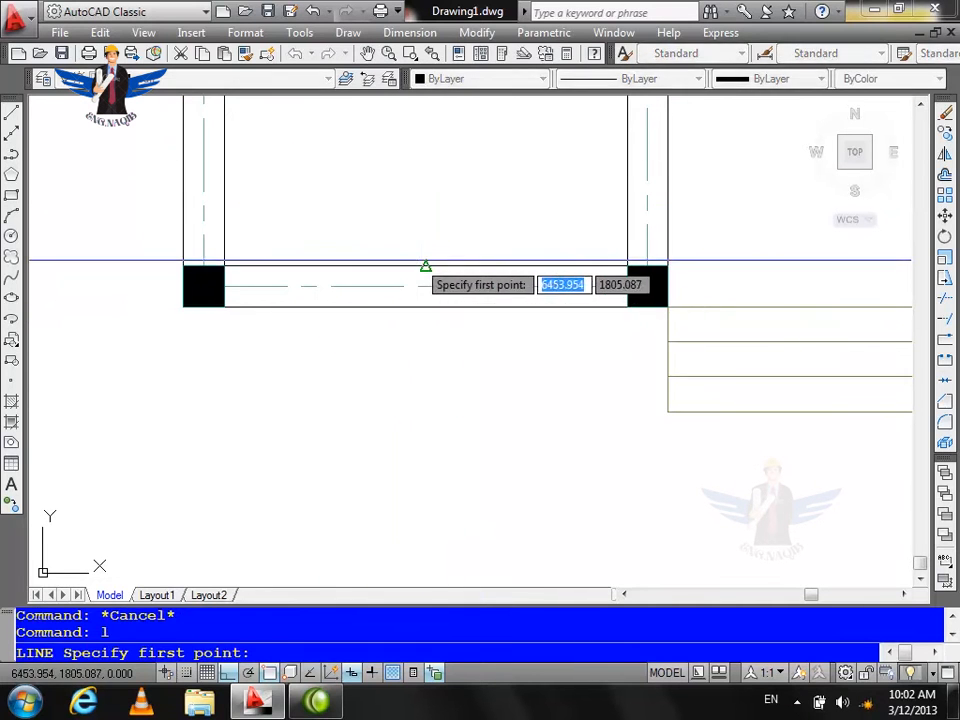
click(423, 268)
click(425, 306)
key(Return)
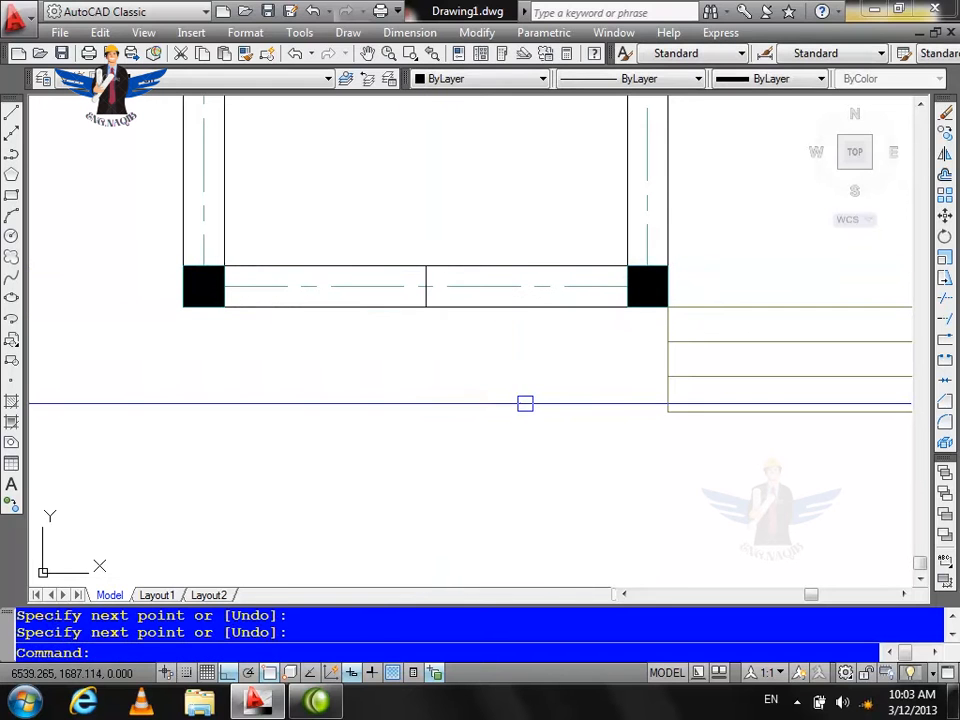
Step: Offset the wall's middle line 100 to each side to mark the window jambs
text(o)
key(Return)
text(100)
key(Return)
click(426, 297)
click(387, 293)
click(450, 305)
click(470, 305)
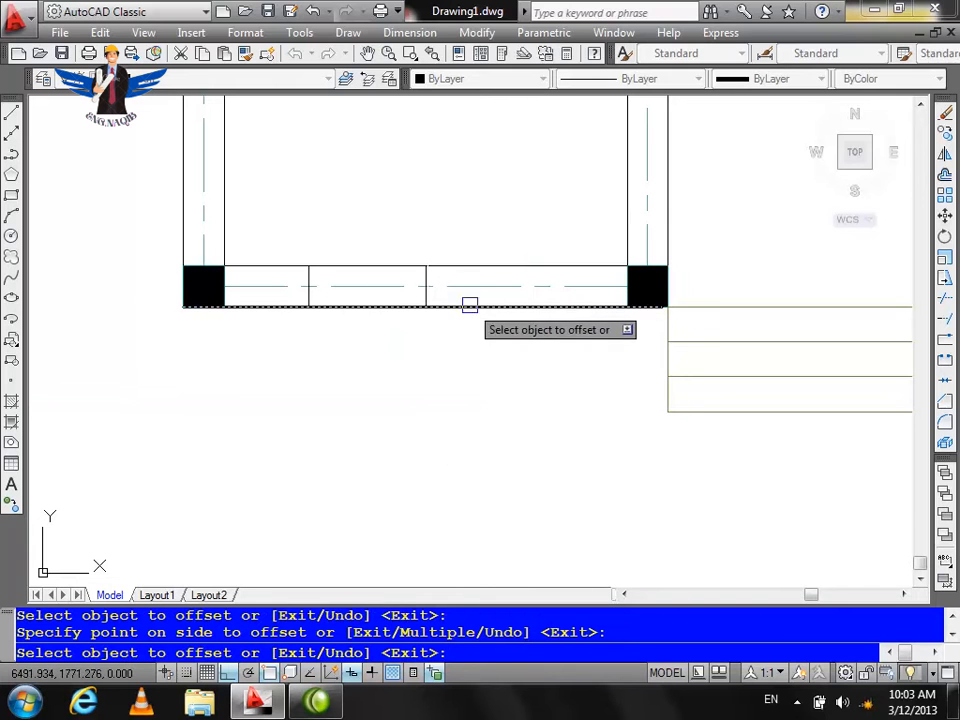
key(Escape)
Step: Delete the middle line between the two window jambs
click(426, 287)
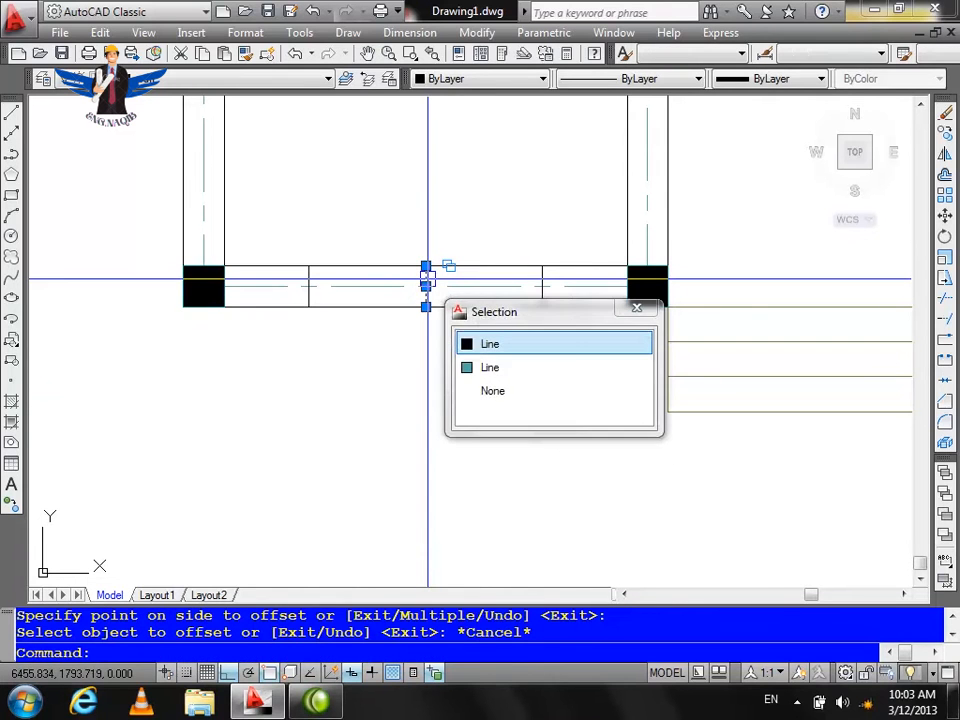
key(Delete)
key(Escape)
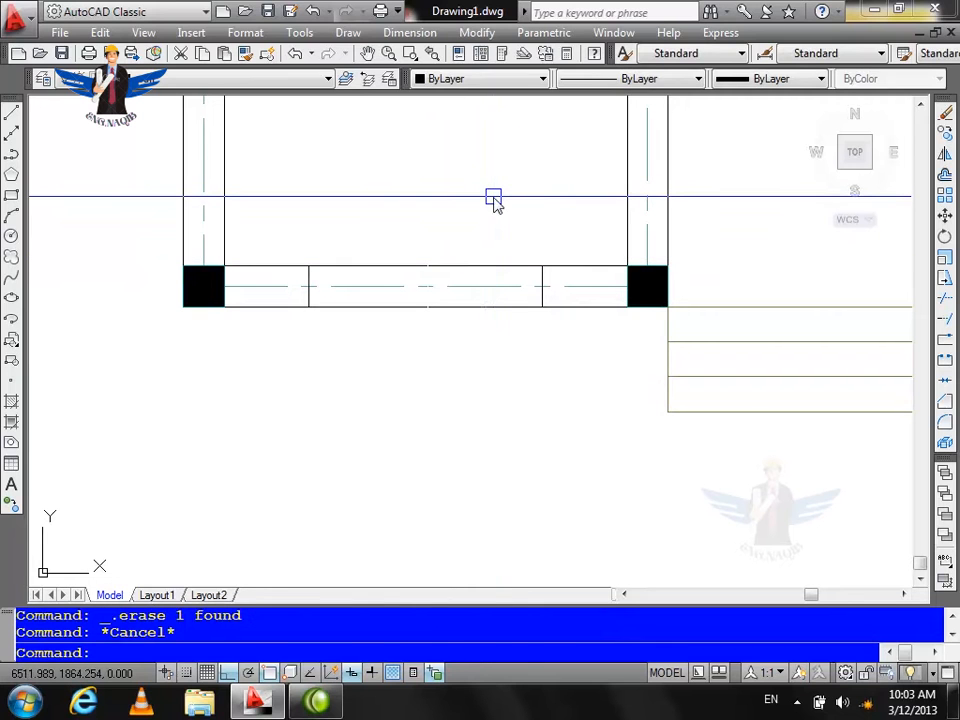
Step: Offset the bottom wall's outer face line 5 inward into the wall
text(o)
key(Return)
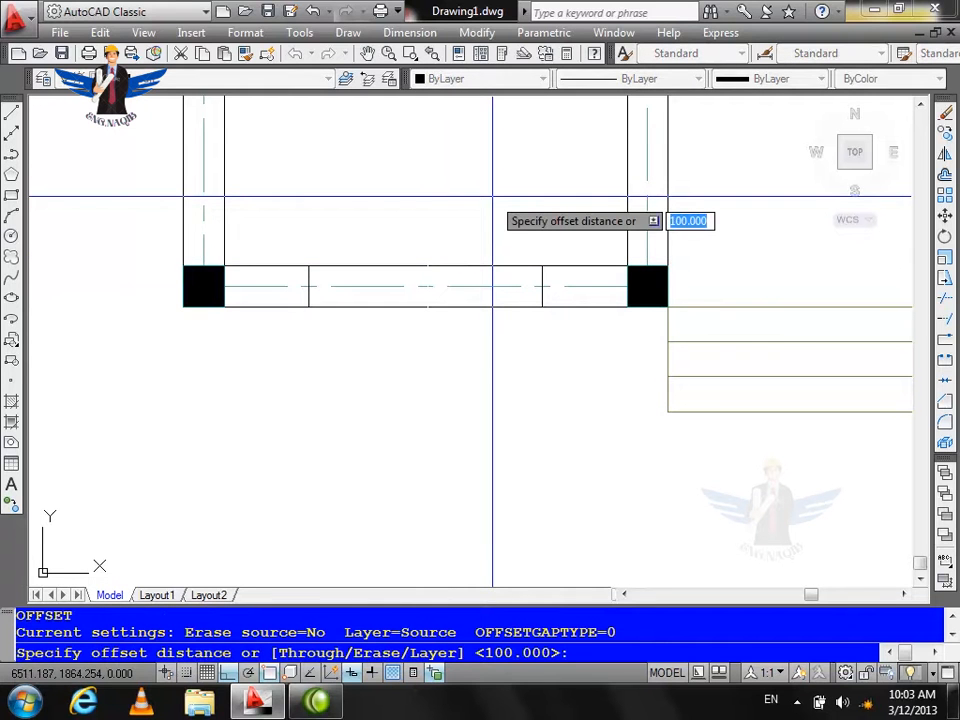
text(5)
key(Return)
click(430, 309)
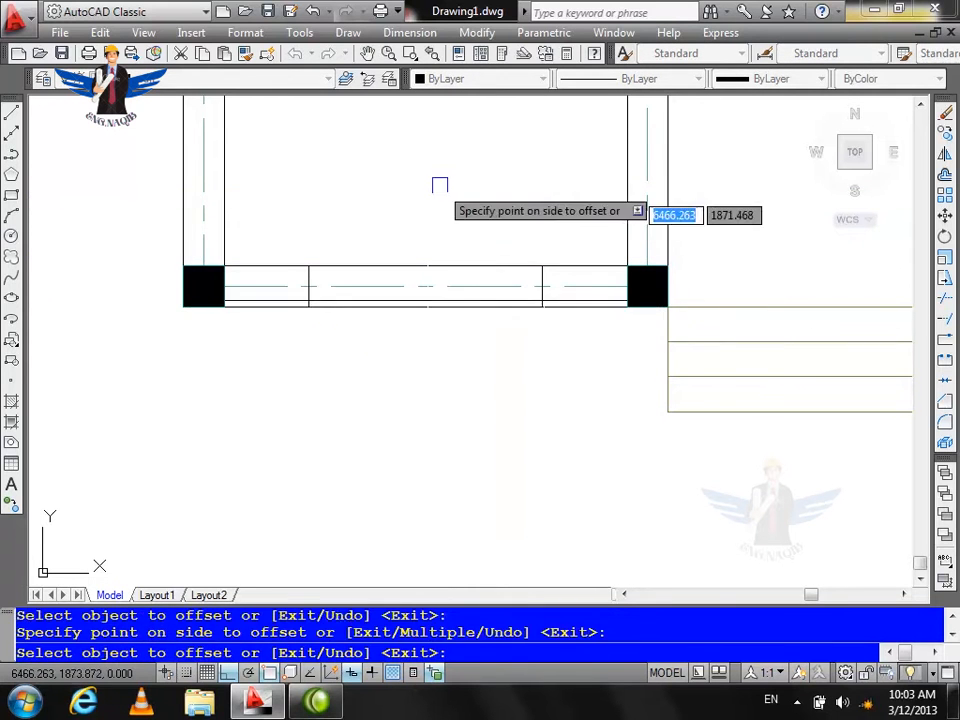
click(441, 186)
key(Escape)
Step: Trim the offset line beyond the two window jambs so that it spans only the opening
text(tr)
key(Return)
key(Return)
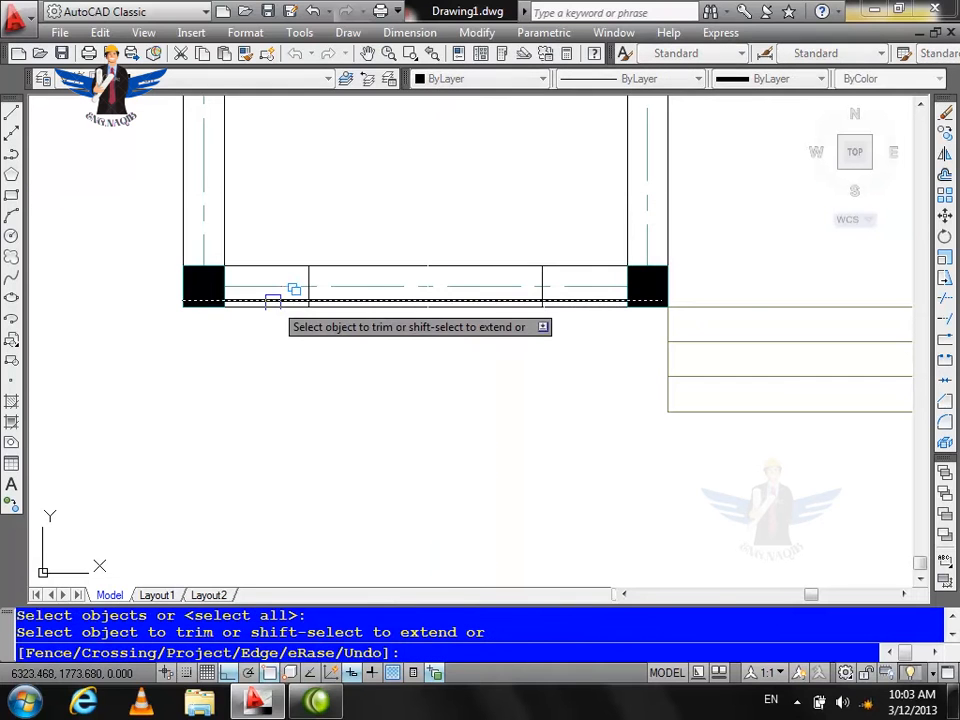
click(435, 291)
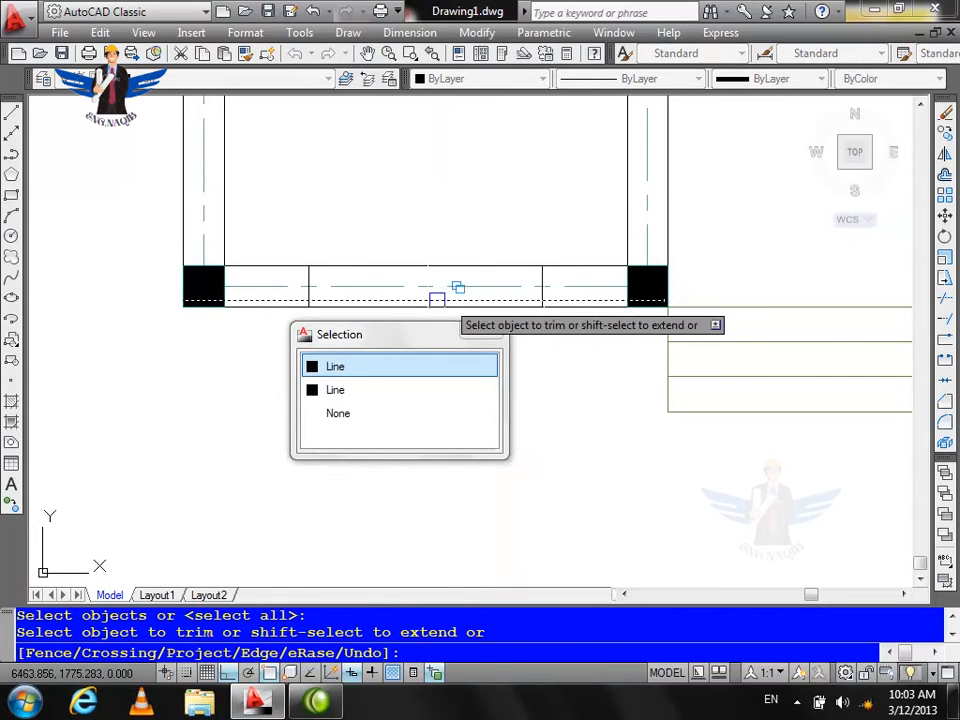
click(580, 304)
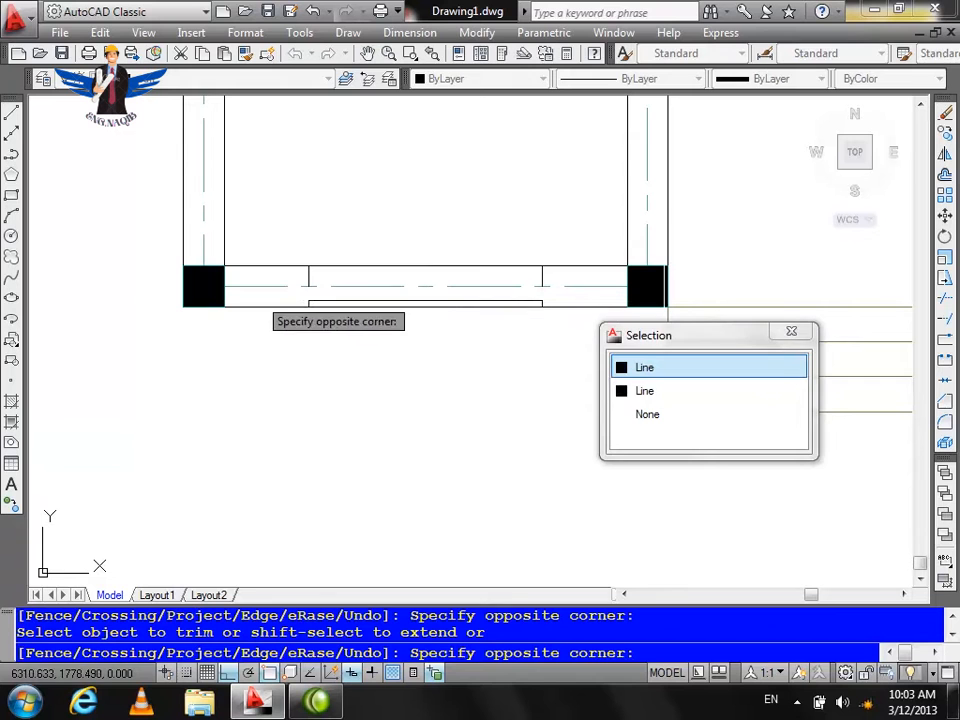
key(Escape)
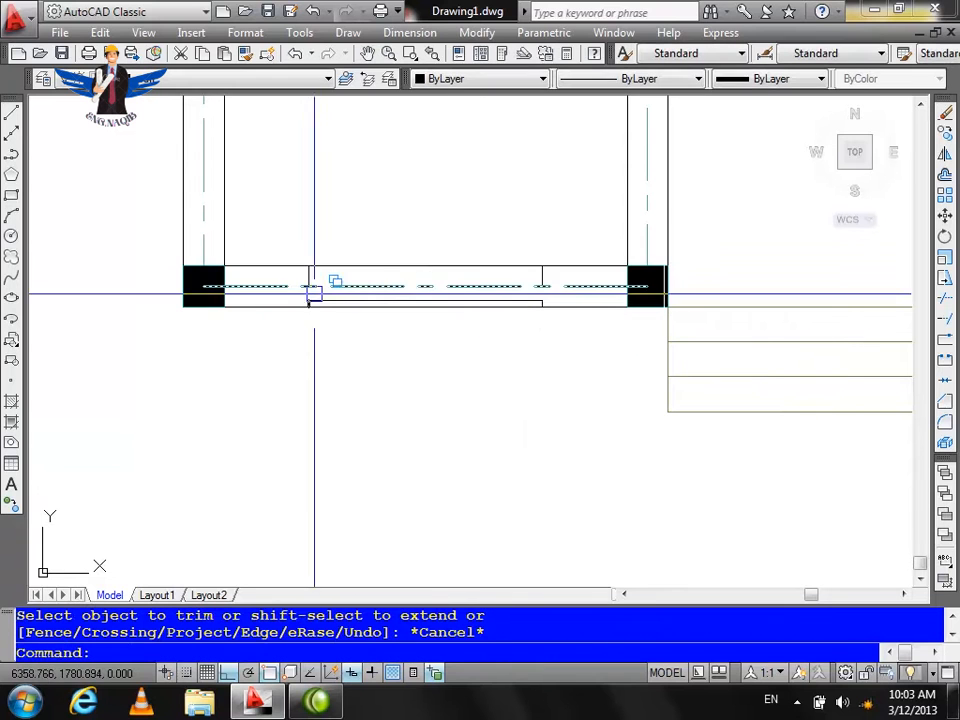
Step: Join the upper and lower segments of the window's left jamb into one line
scroll(330, 288, up, 3)
text(j)
key(Return)
click(288, 264)
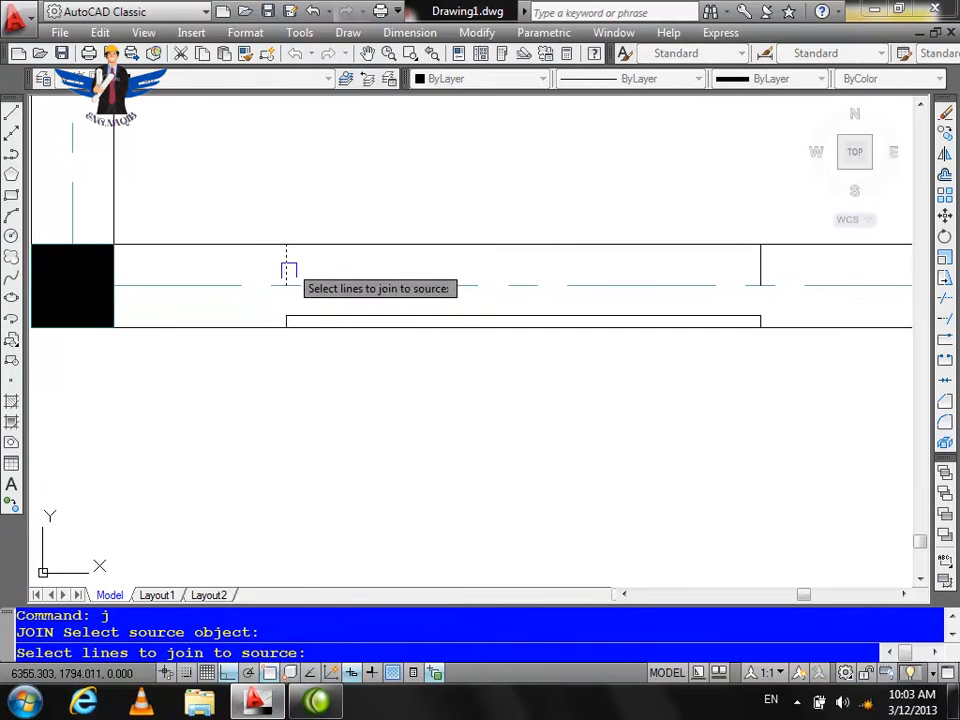
click(285, 321)
key(Return)
Step: Join the upper and lower segments of the window's right jamb into one line
key(Return)
key(Return)
click(758, 266)
scroll(759, 318, up, 3)
click(759, 319)
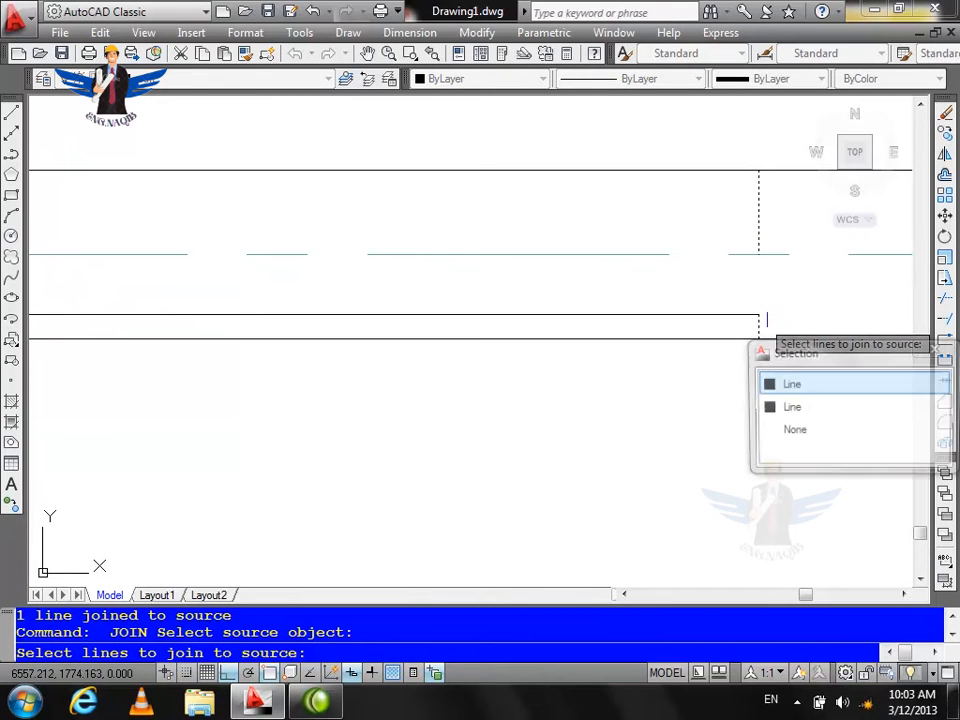
click(762, 384)
key(Return)
key(Escape)
scroll(828, 345, down, 2)
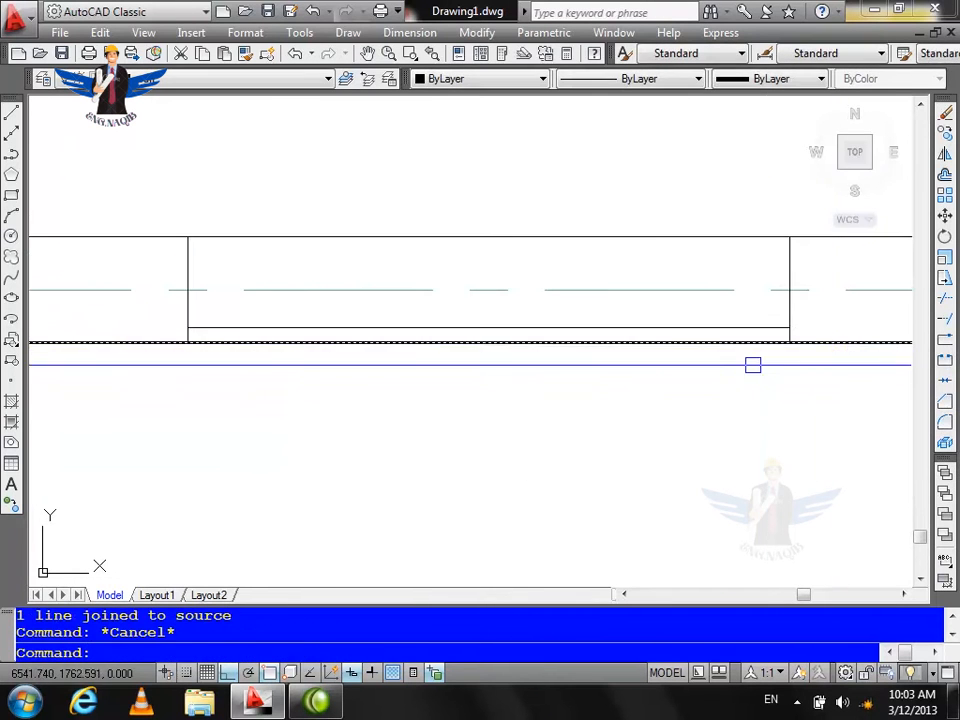
Step: Offset the window's inner horizontal line 7 upward, toward the room, to give the frame its thickness
text(o)
key(Return)
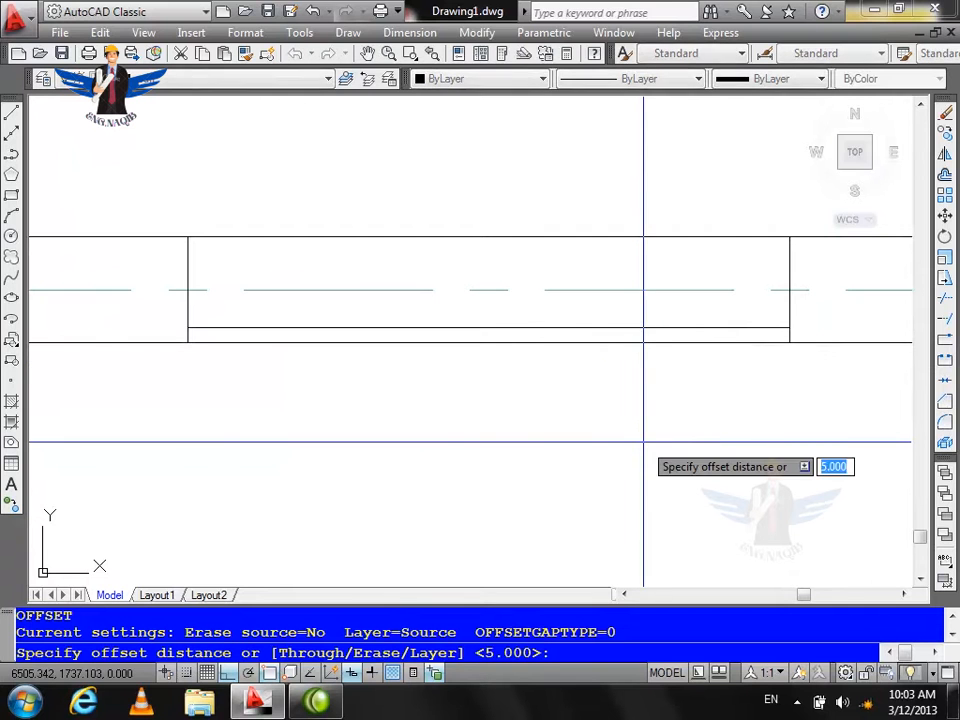
text(7)
key(Return)
click(470, 322)
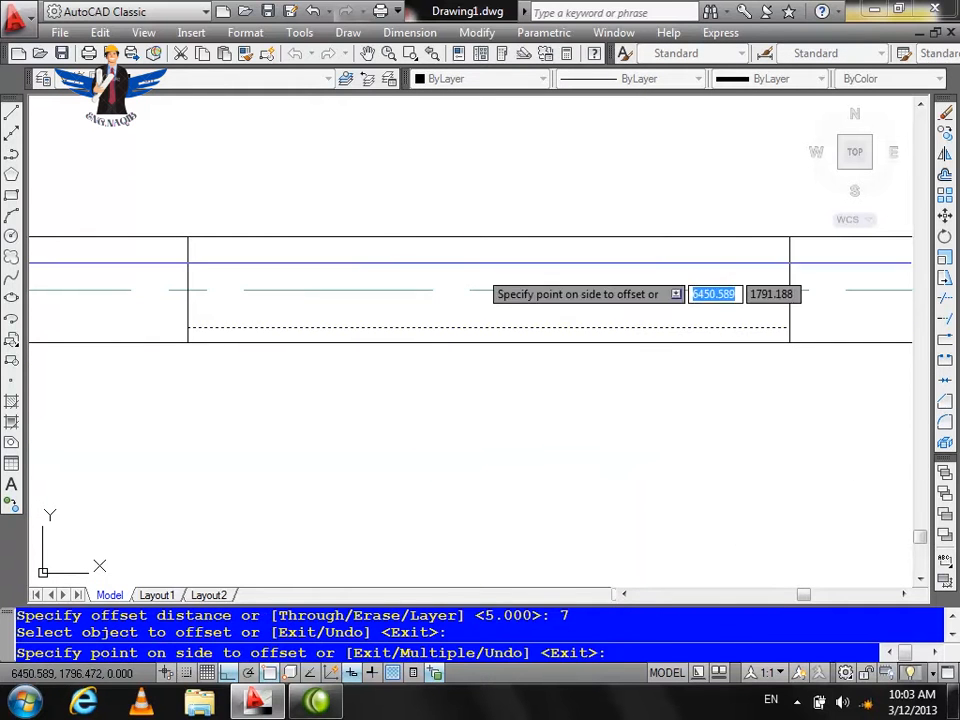
click(497, 205)
Step: Offset both window jambs 7 inward to mark the frame's end posts
click(790, 263)
click(600, 280)
click(188, 262)
click(267, 267)
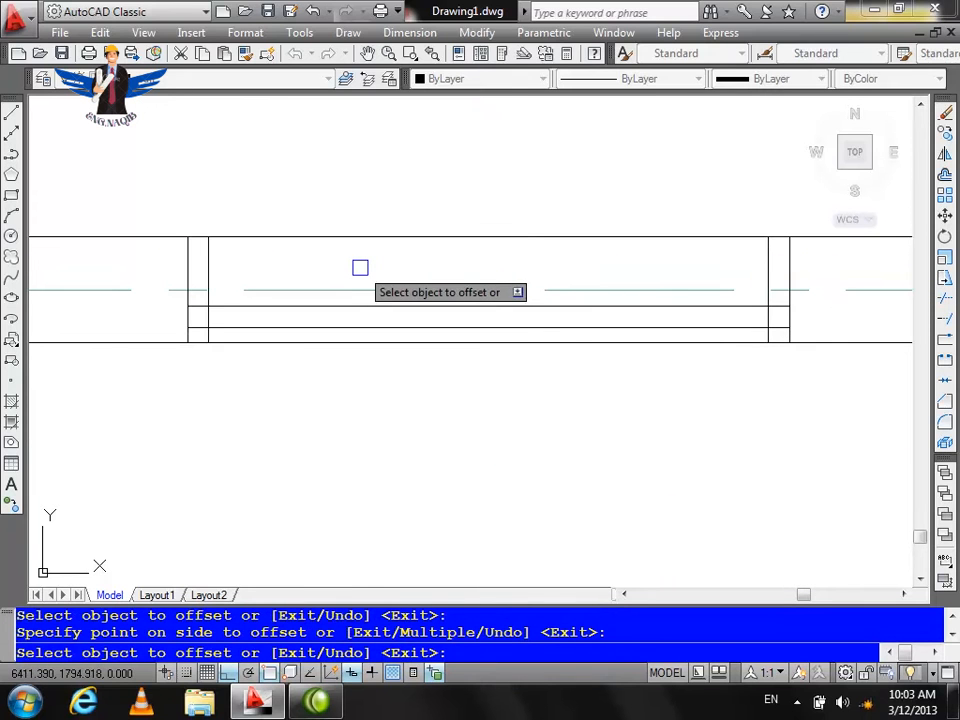
key(Escape)
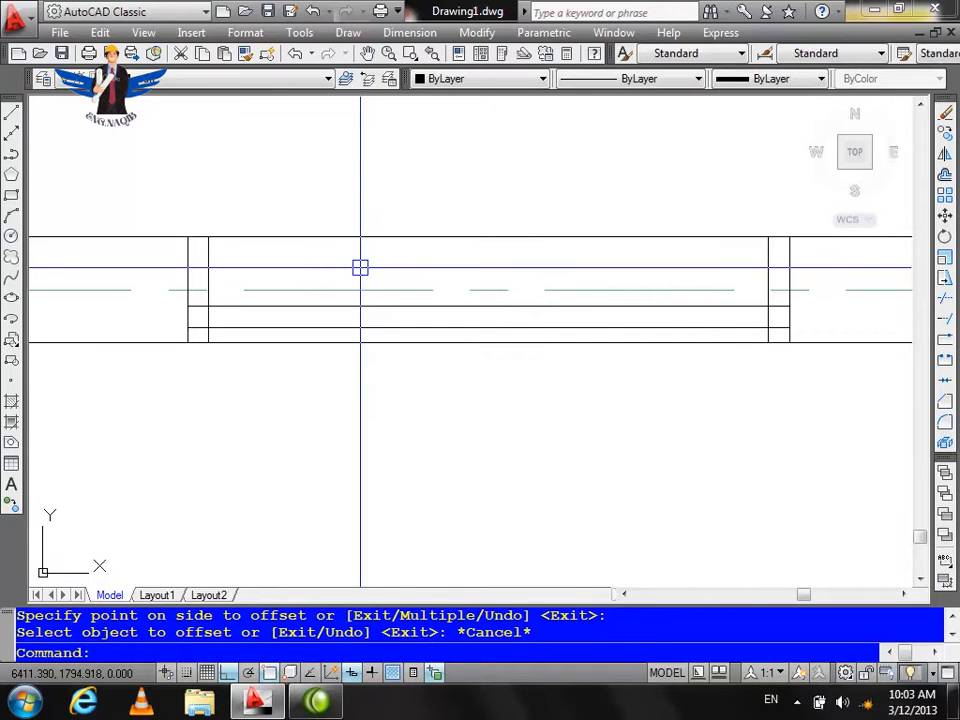
Step: Trim the left offset post line so that it spans only between the frame's two horizontal lines
text(tr)
key(Return)
key(Return)
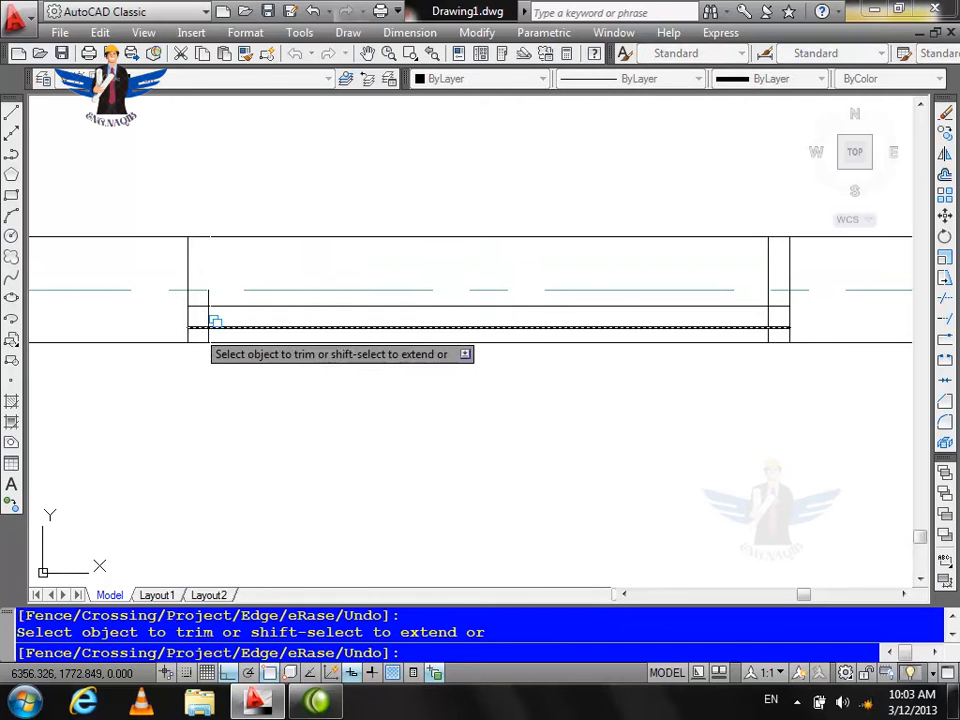
scroll(216, 321, up, 2)
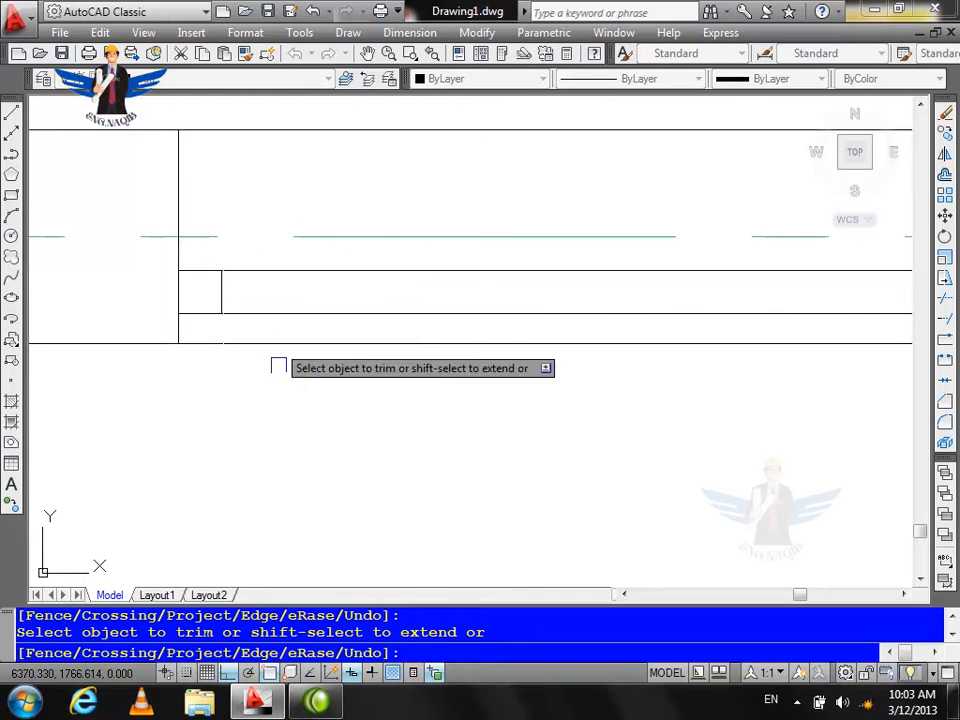
Step: Trim the right offset post line so that it spans only between the frame's two horizontal lines
scroll(285, 330, down, 1)
scroll(352, 320, down, 3)
scroll(574, 291, up, 3)
click(550, 252)
scroll(558, 318, up, 3)
scroll(555, 305, down, 2)
click(550, 378)
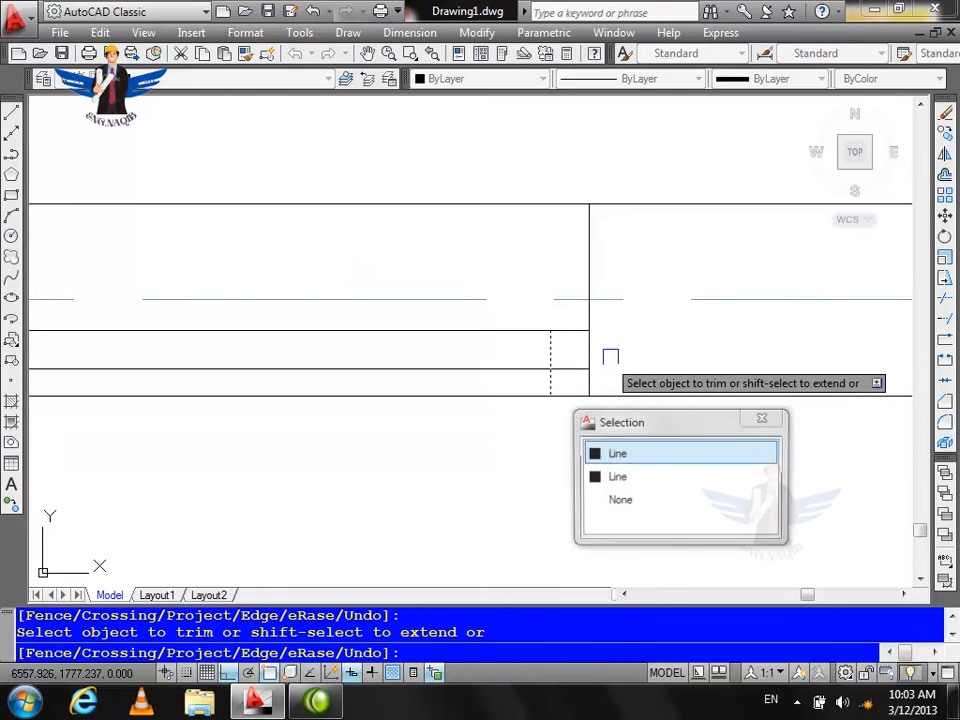
click(553, 386)
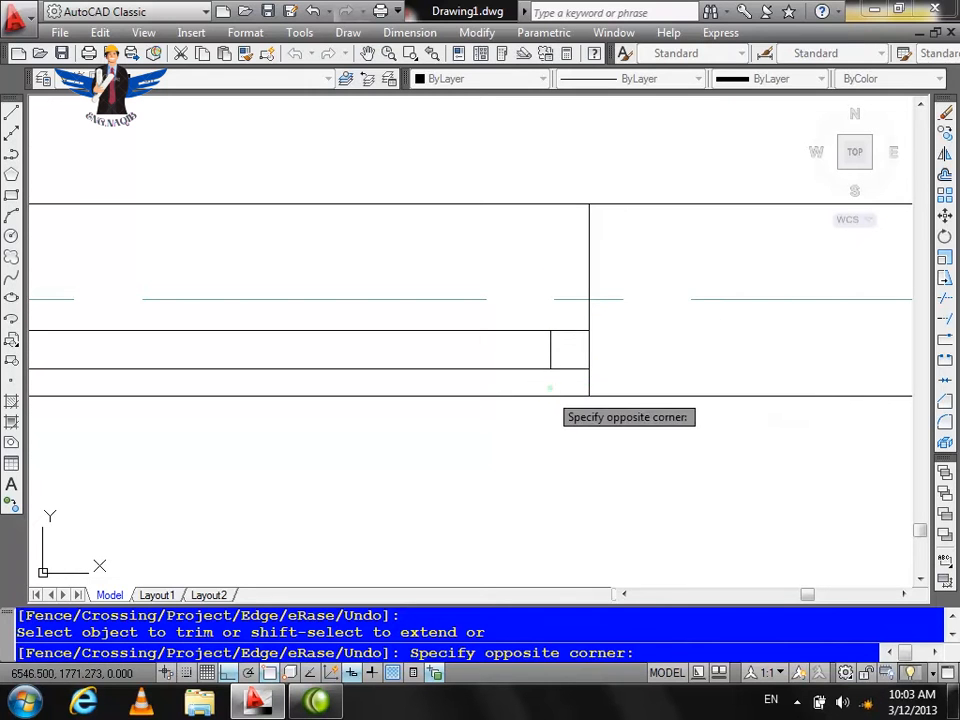
scroll(553, 395, down, 4)
scroll(660, 350, up, 2)
key(Escape)
key(Escape)
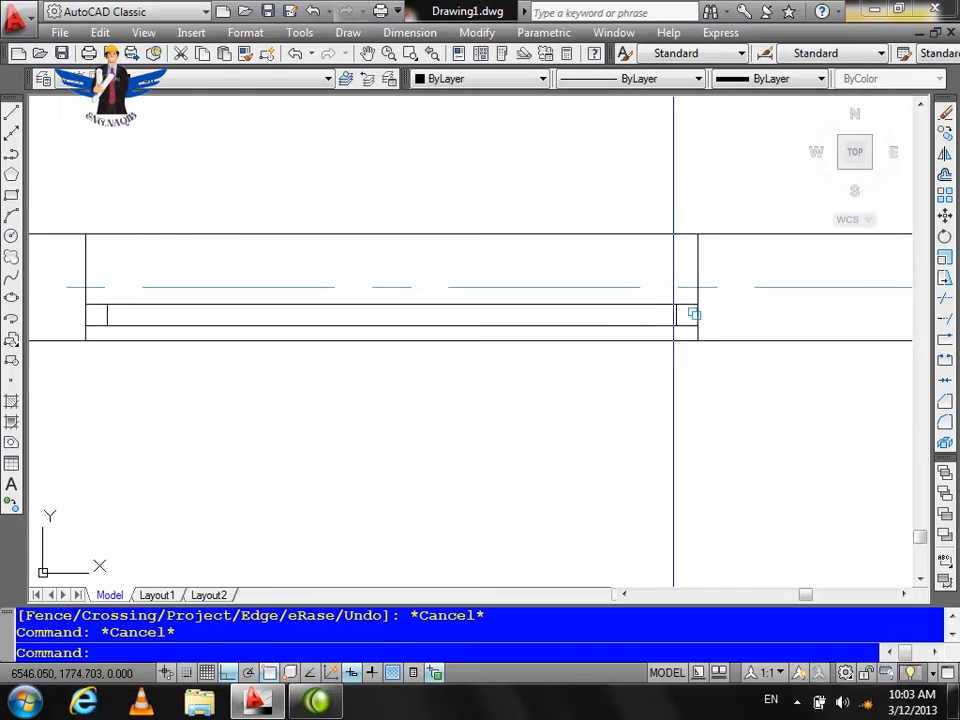
Step: Offset the right end post's inner line 70 to the left to mark the right pane's width
text(o)
key(Return)
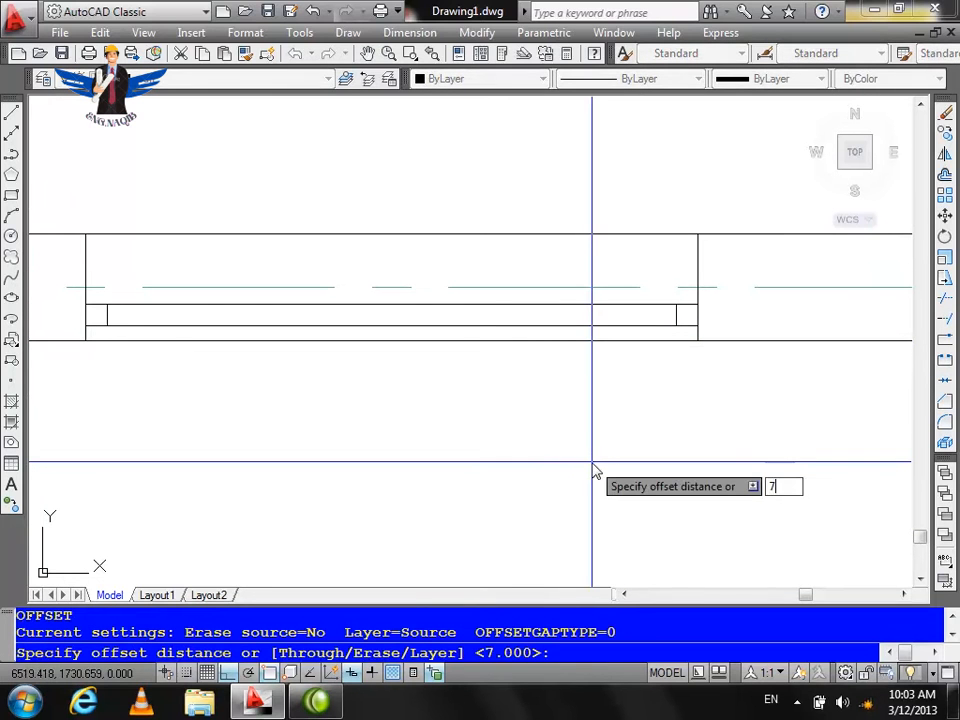
text(70)
key(Return)
scroll(684, 301, up, 3)
click(669, 326)
click(592, 326)
key(Return)
Step: Offset the right pane's left boundary line 7 further left to form the intermediate post
key(Return)
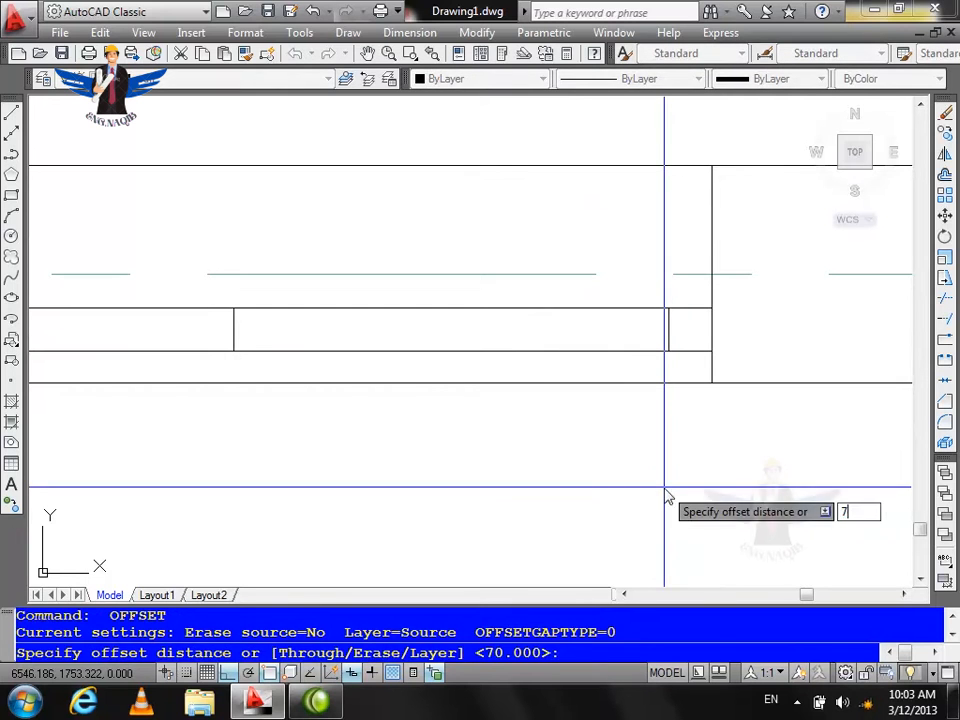
key(Return)
click(236, 337)
click(215, 337)
scroll(393, 335, down, 6)
scroll(137, 331, up, 3)
key(Return)
Step: Offset the left end post's inner line 70 to the right to mark the left pane's width
key(Return)
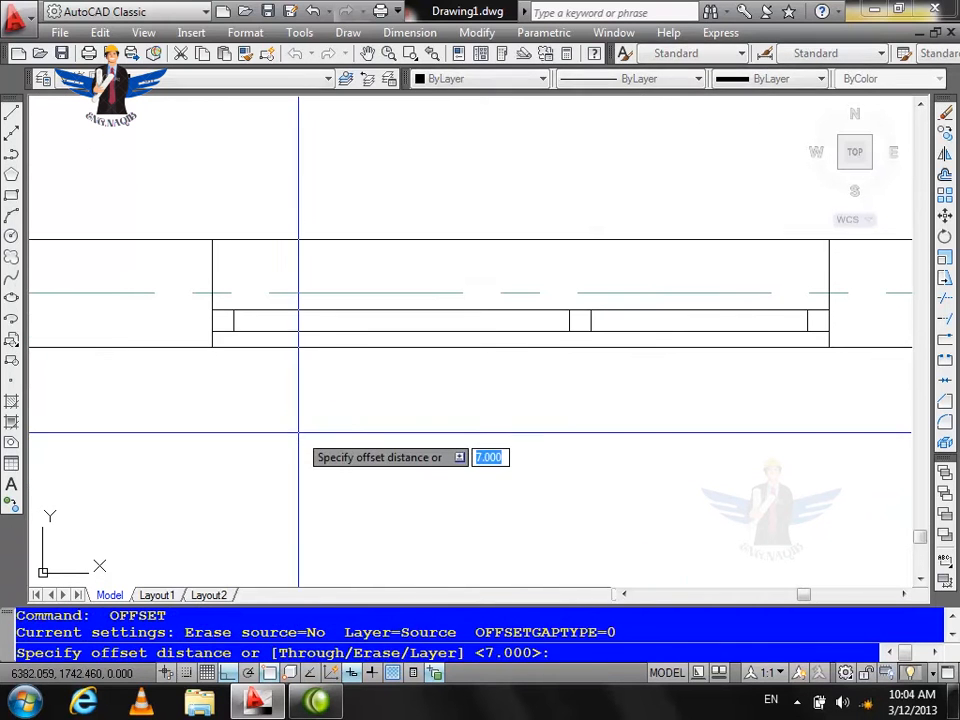
text(70)
key(Return)
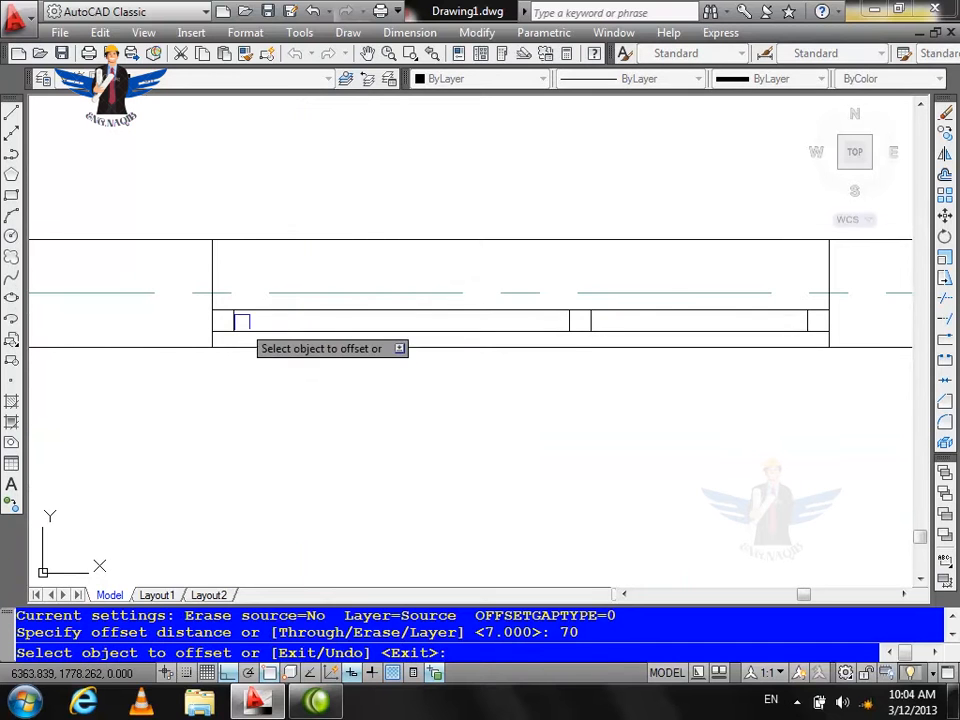
scroll(246, 322, up, 4)
click(210, 322)
click(238, 332)
key(Return)
Step: Offset the left pane's right boundary line 7 further right to form the second intermediate post
key(Return)
text(7)
key(Return)
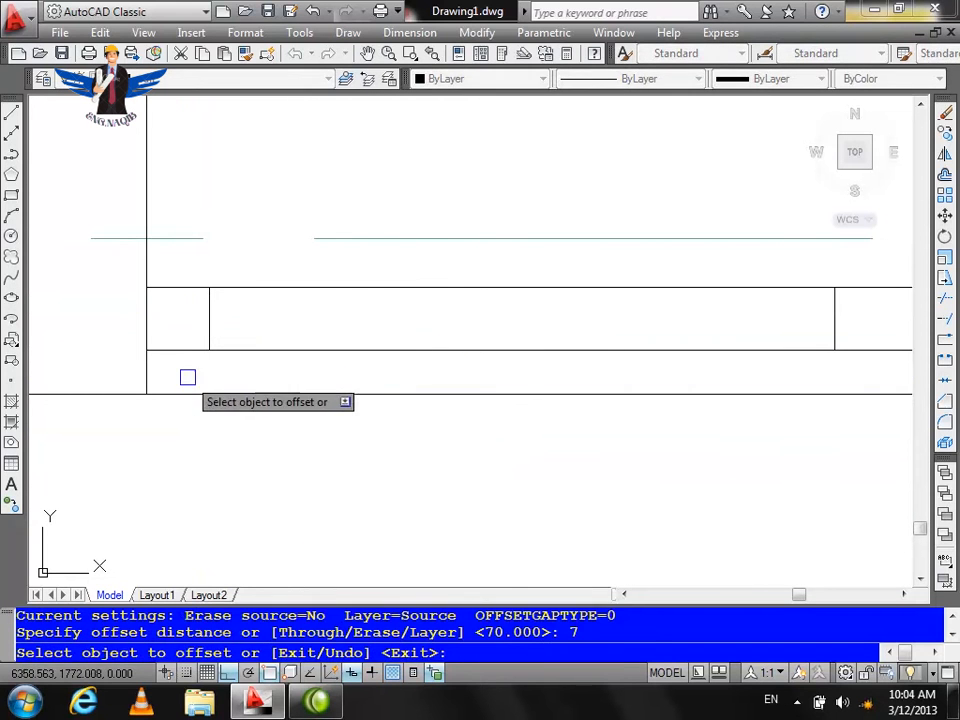
scroll(58, 425, down, 5)
scroll(246, 400, up, 3)
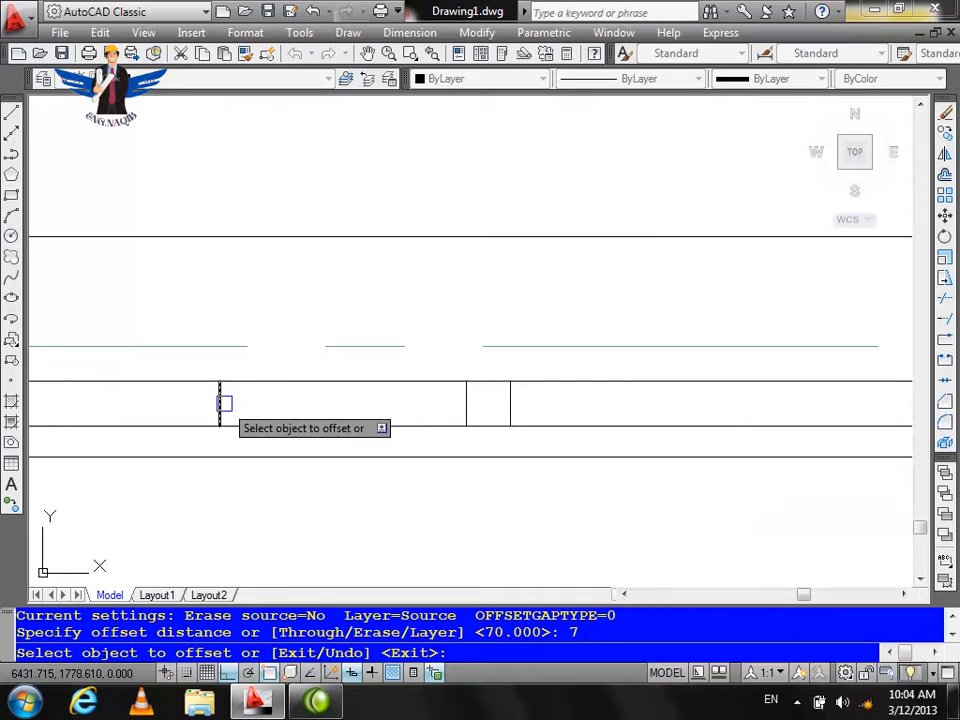
click(223, 403)
scroll(609, 397, down, 3)
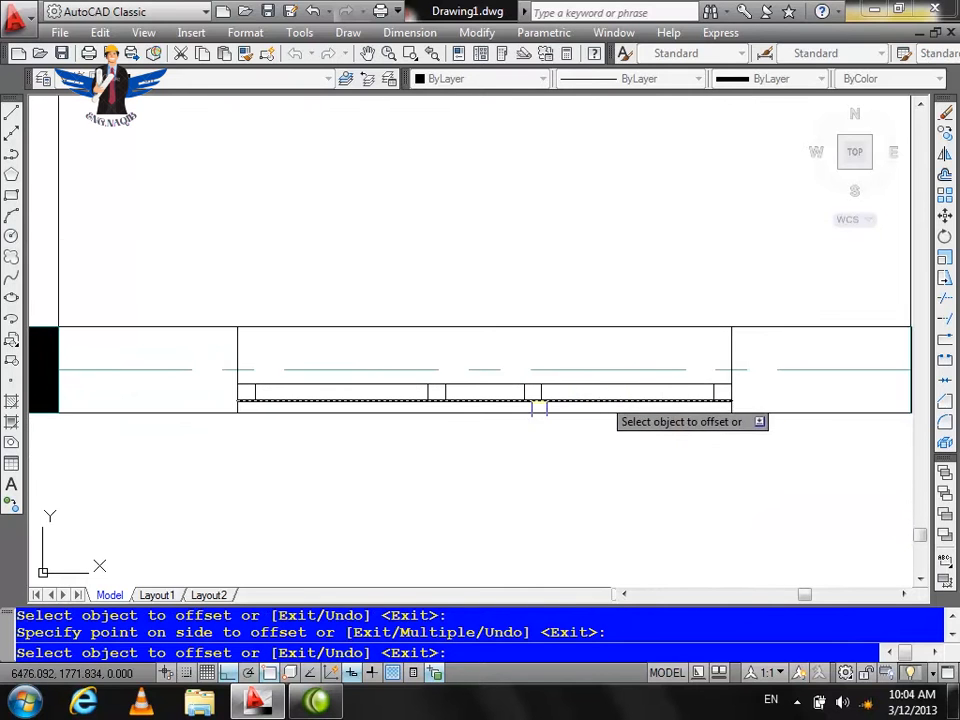
key(Escape)
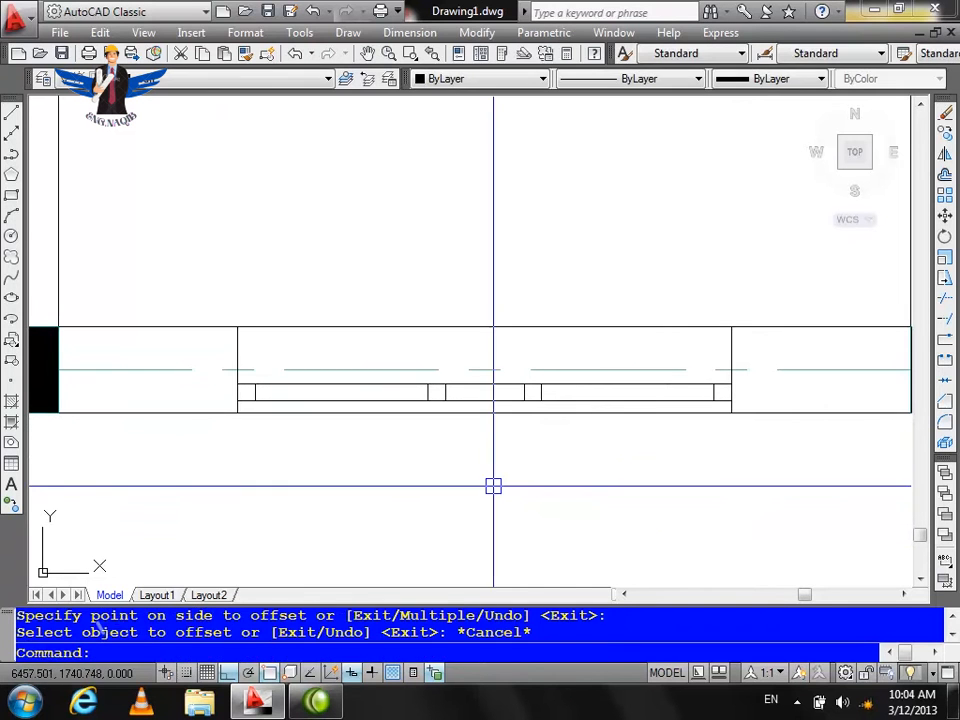
Step: Offset the frame's lower horizontal line 3 upward to draw the glass line
key(Return)
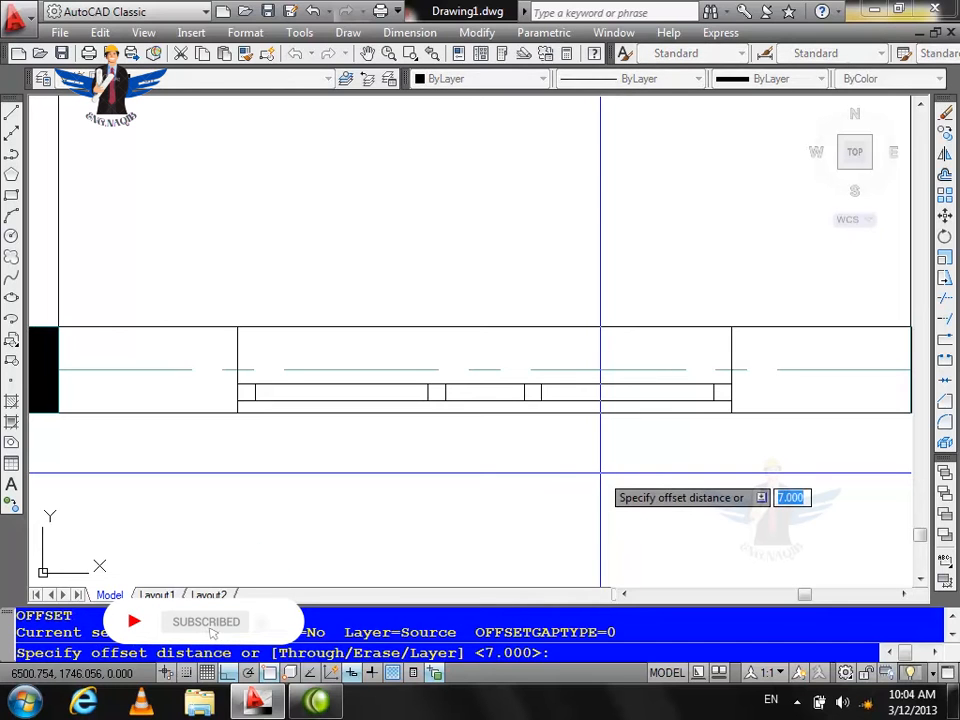
key(Return)
scroll(351, 394, up, 2)
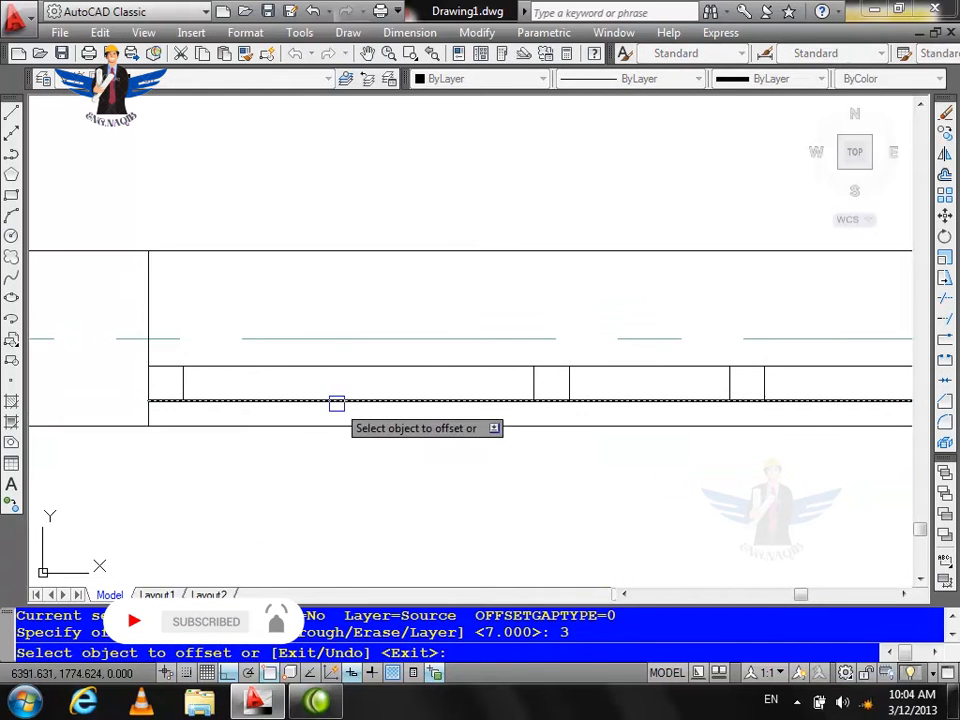
click(351, 397)
click(341, 377)
key(Escape)
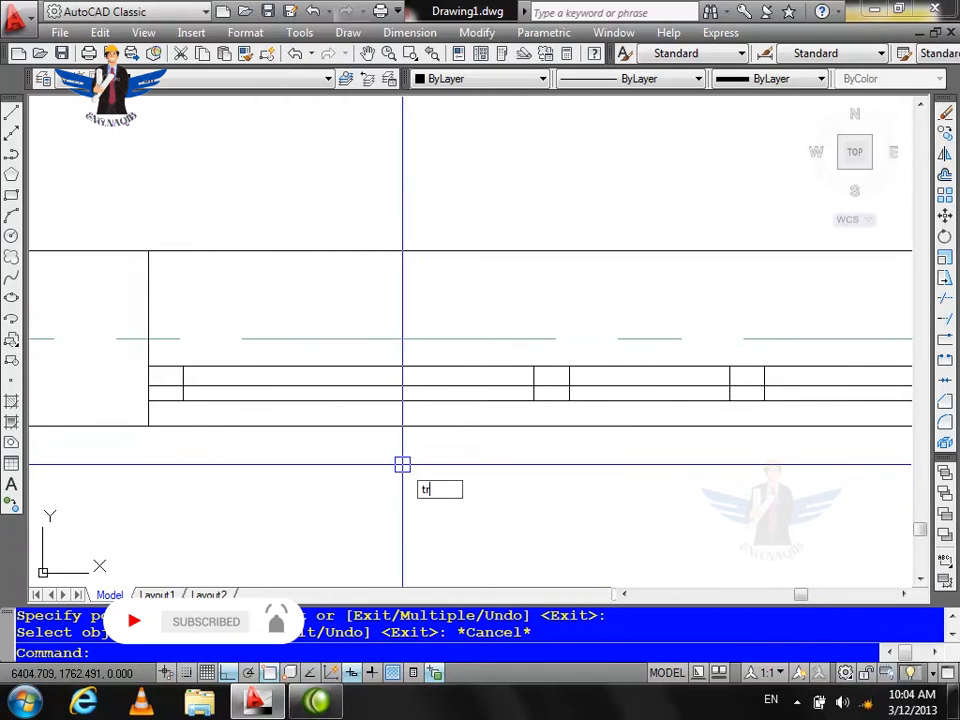
Step: Trim the glass line out of the four posts and the middle bay so that it remains only in the two side panes
text(tr)
key(Return)
key(Return)
click(547, 384)
click(608, 384)
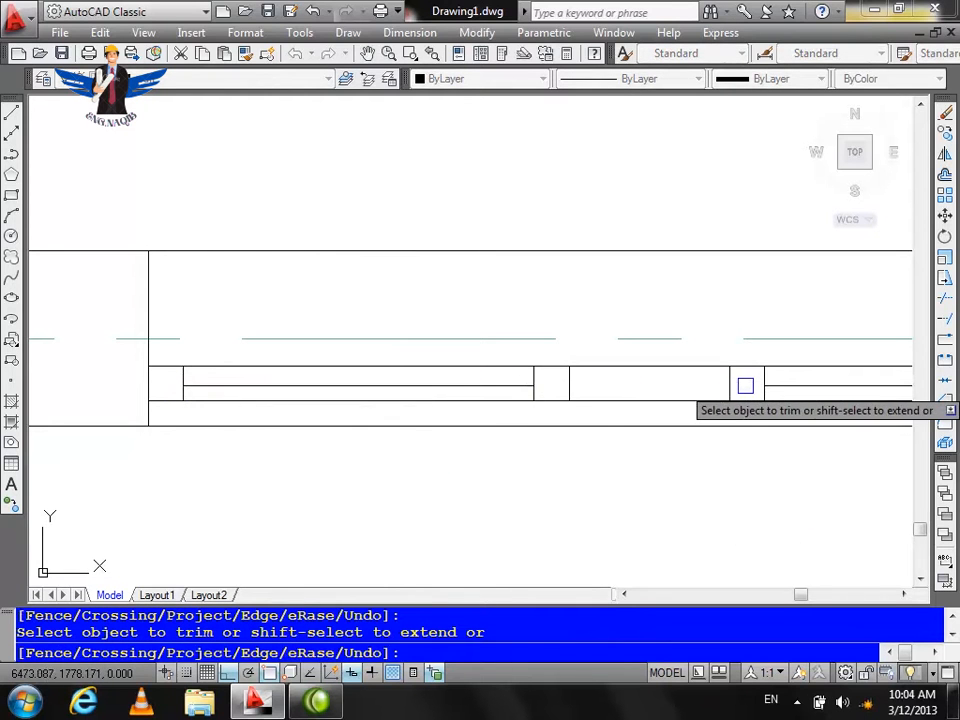
click(745, 385)
scroll(468, 374, down, 5)
scroll(688, 377, up, 4)
scroll(782, 377, up, 2)
click(773, 381)
click(773, 383)
click(773, 384)
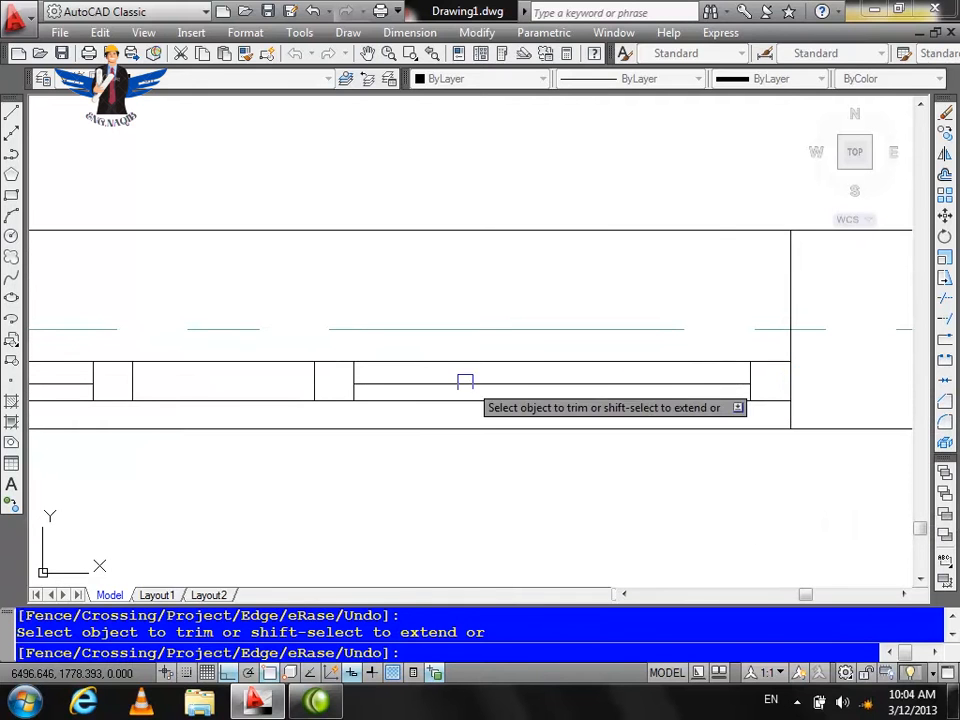
key(Escape)
Step: Match the properties of the room's single door to the horizontal frame lines and left-end lines of the window
scroll(586, 405, down, 2)
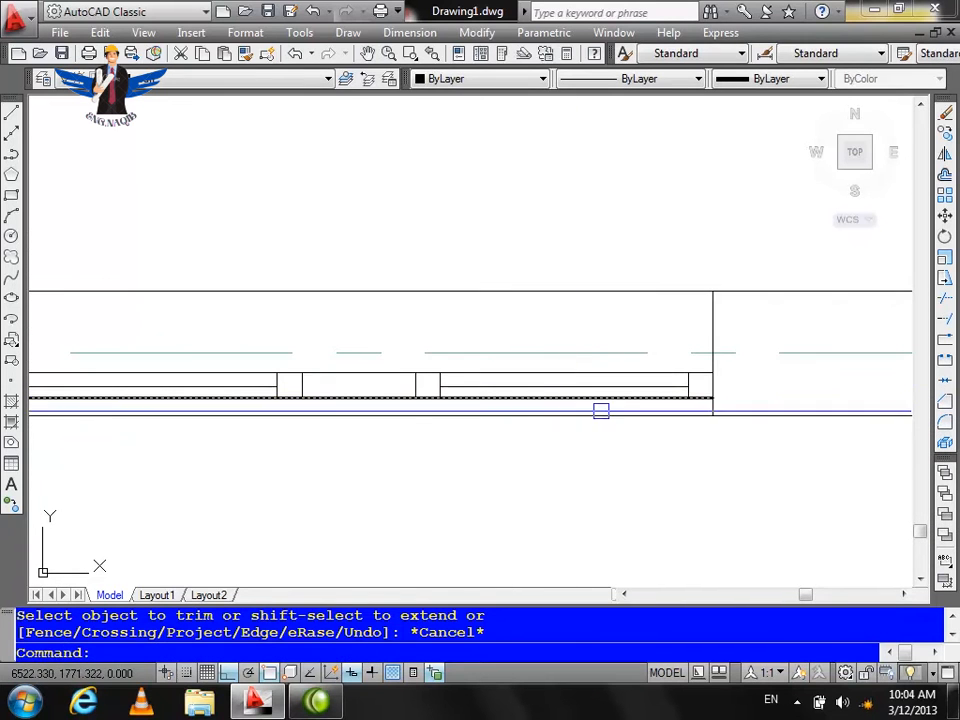
scroll(417, 511, down, 2)
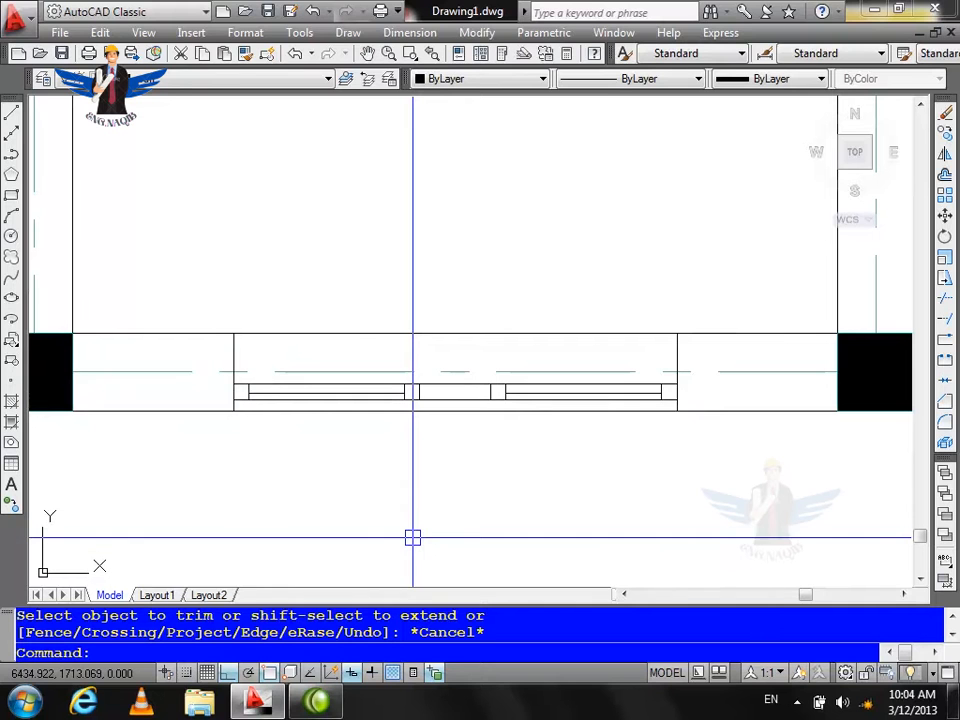
text(m)
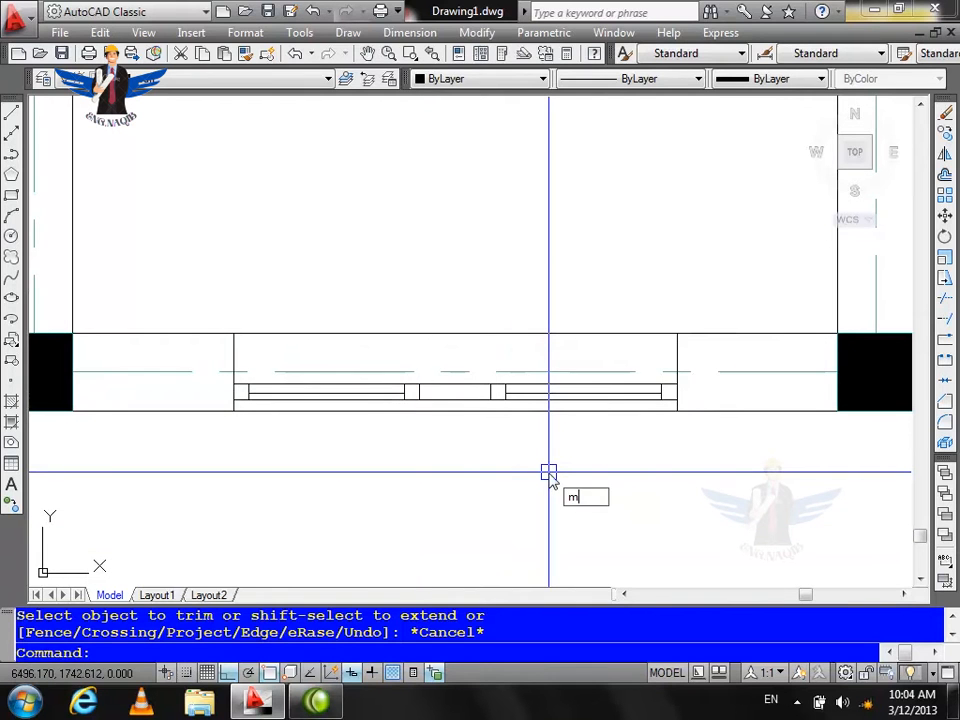
text(a)
key(Return)
scroll(549, 473, down, 5)
click(600, 160)
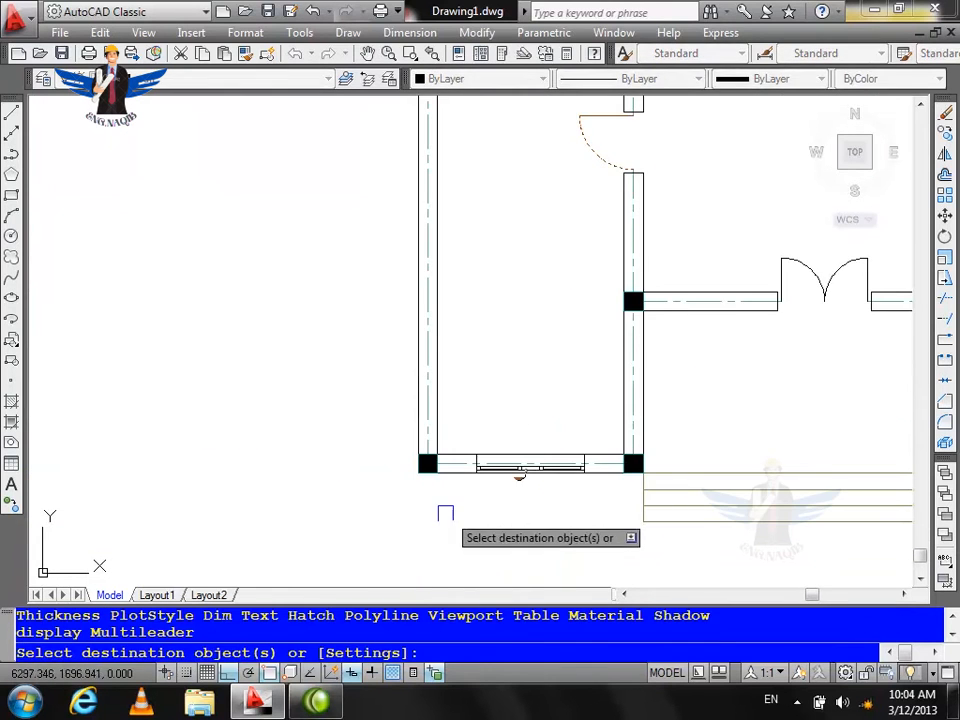
scroll(470, 492, up, 5)
click(634, 274)
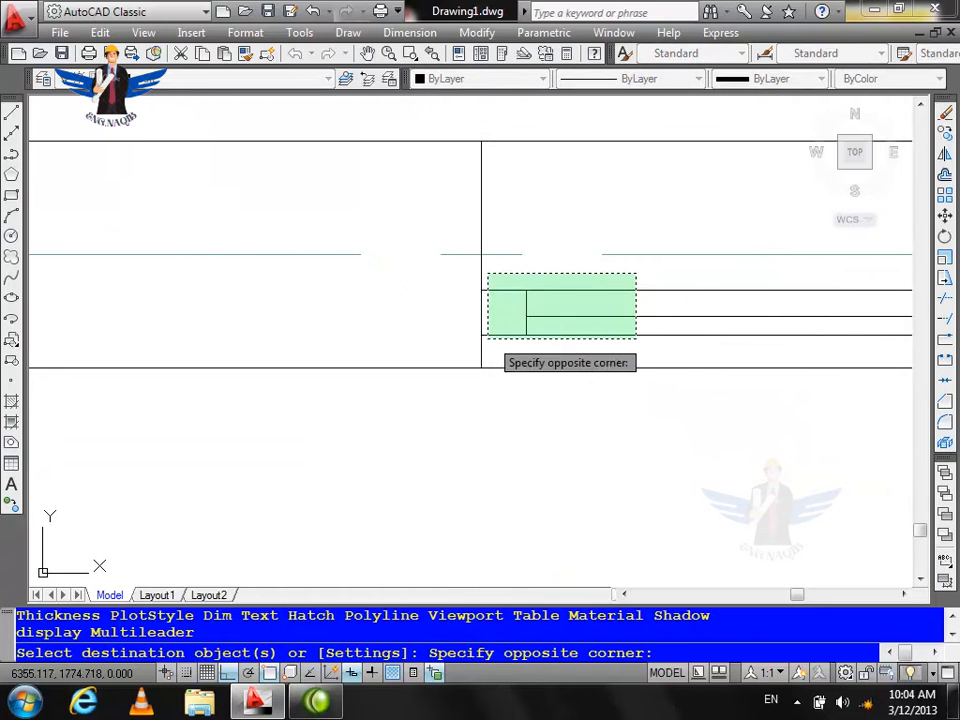
click(490, 335)
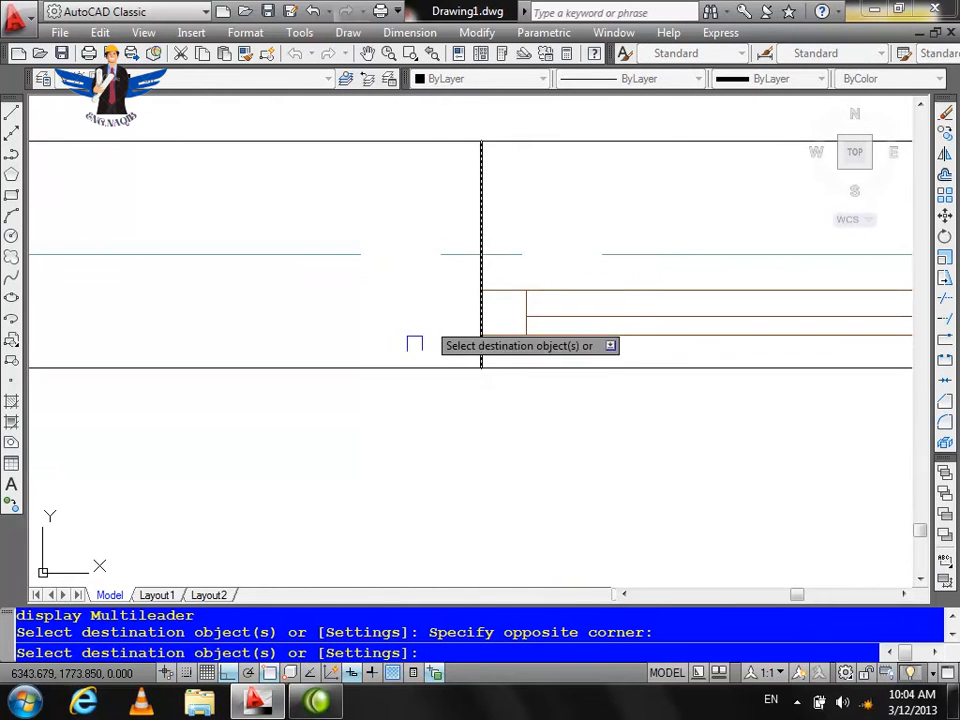
Step: Apply the door's matched properties to the window's intermediate post lines, right glass line and right end post line
scroll(493, 369, down, 2)
scroll(549, 364, up, 3)
click(615, 327)
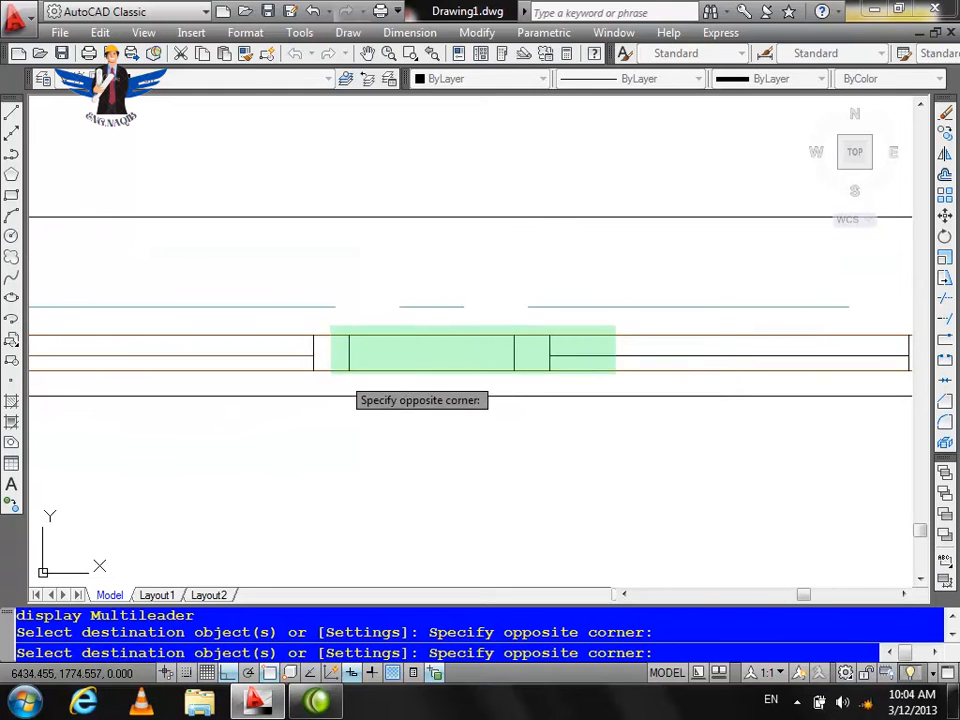
click(253, 366)
scroll(480, 356, up, 4)
scroll(561, 360, up, 3)
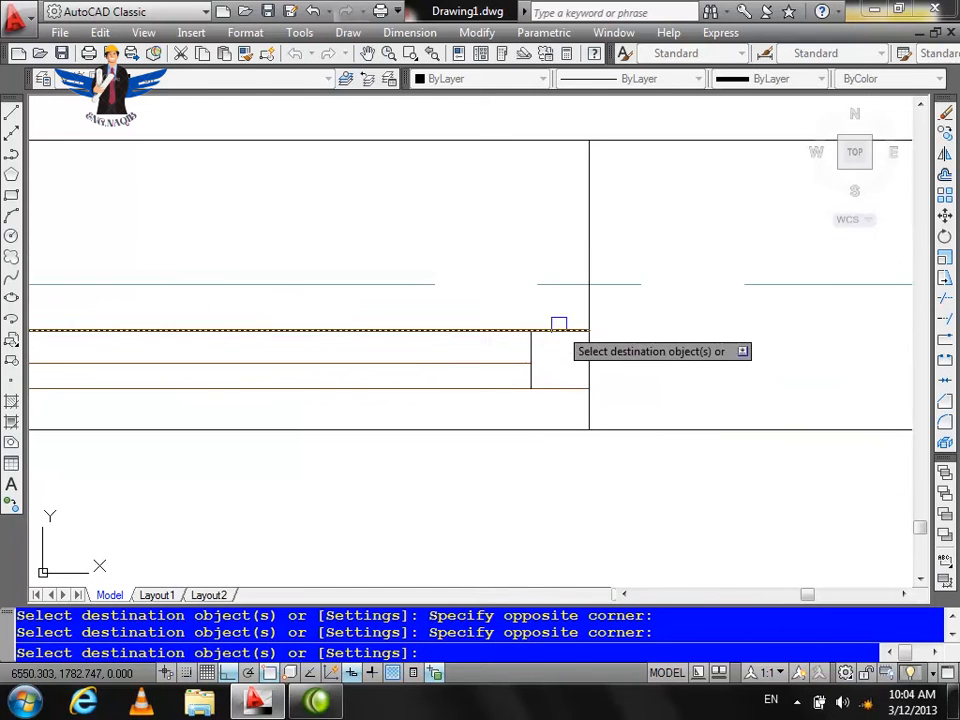
click(511, 392)
scroll(730, 315, down, 4)
scroll(513, 350, down, 4)
key(Escape)
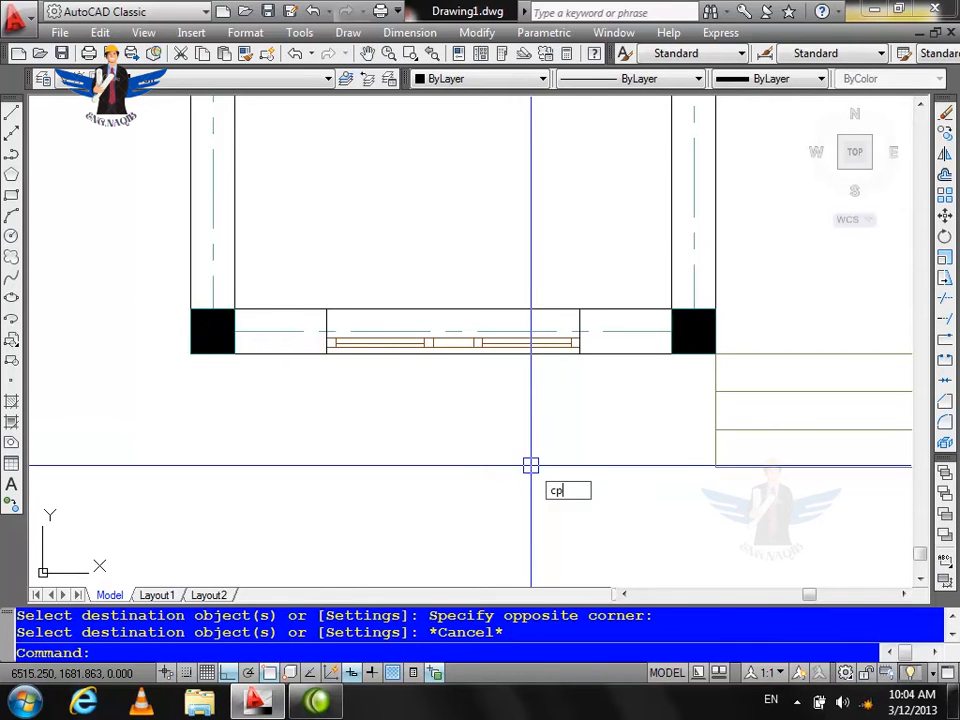
Step: Copy the finished window with its two jamb lines from the wall to the empty area below the plan
text(cp)
key(Return)
click(306, 294)
click(620, 397)
key(Return)
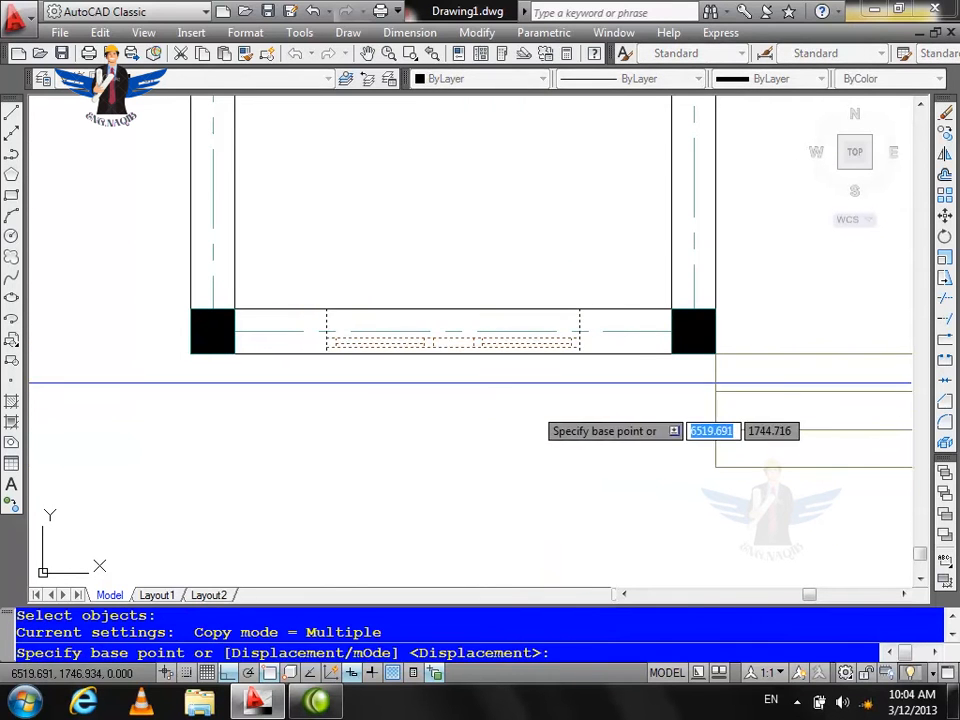
click(529, 414)
scroll(537, 440, down, 6)
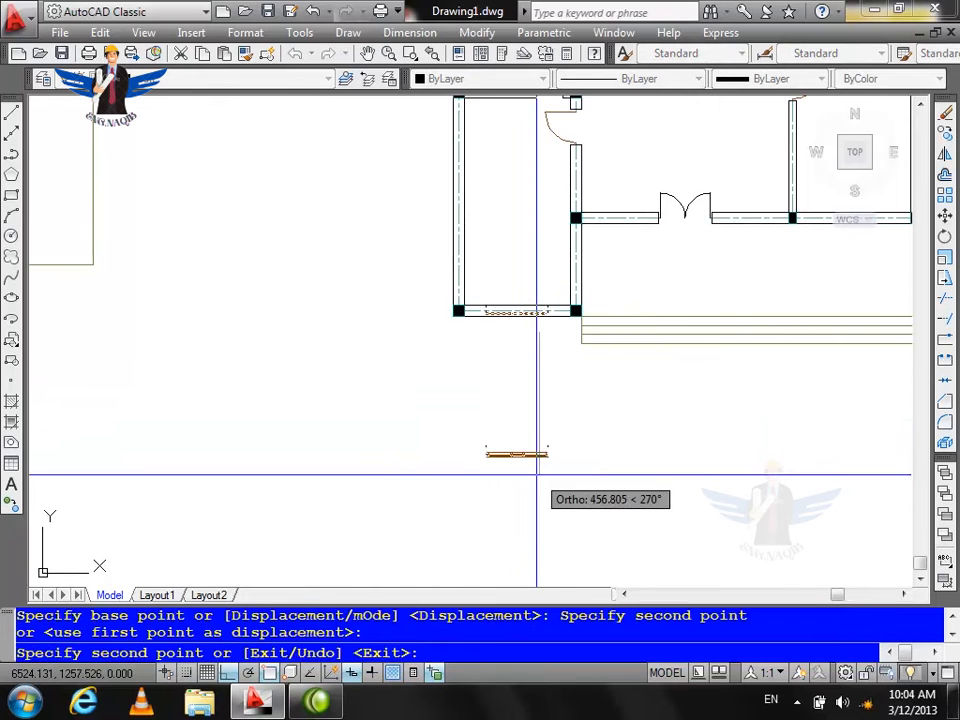
key(Escape)
key(Escape)
Step: Close the outline of the window copy with lines joining the upper ends and the lower ends of its two jambs
scroll(560, 468, up, 5)
text(l)
key(Return)
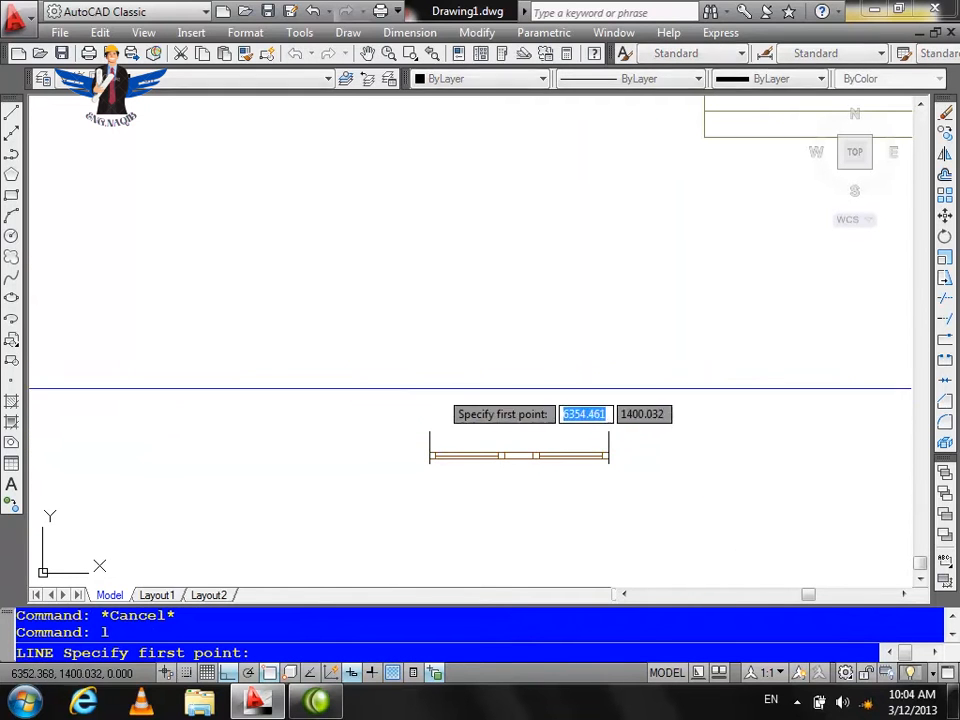
click(430, 437)
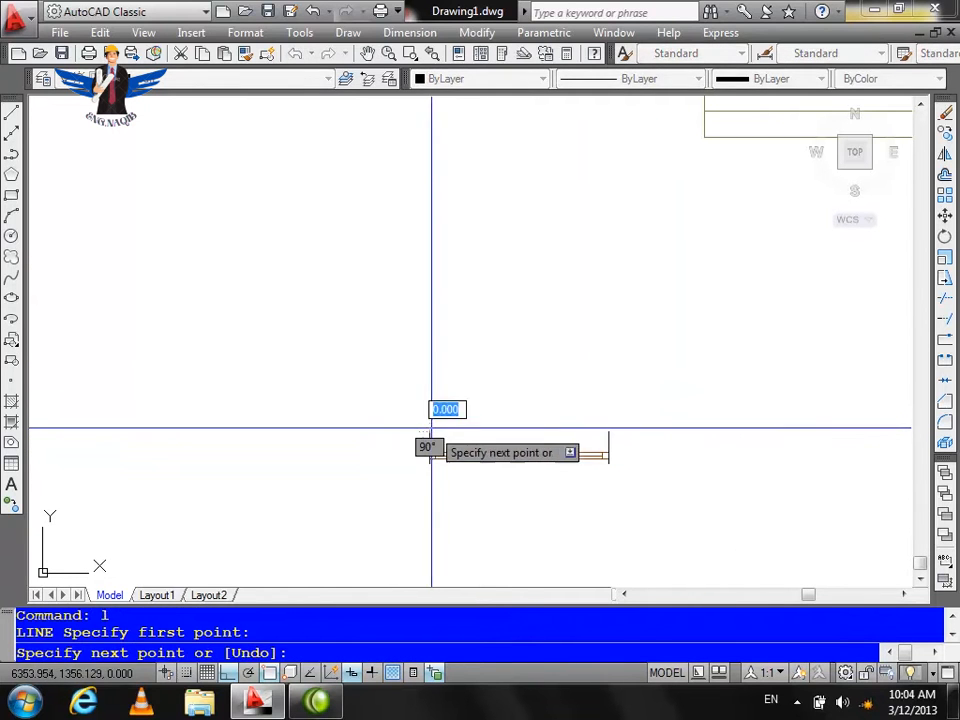
click(608, 434)
key(Return)
key(Return)
scroll(598, 490, up, 3)
click(619, 434)
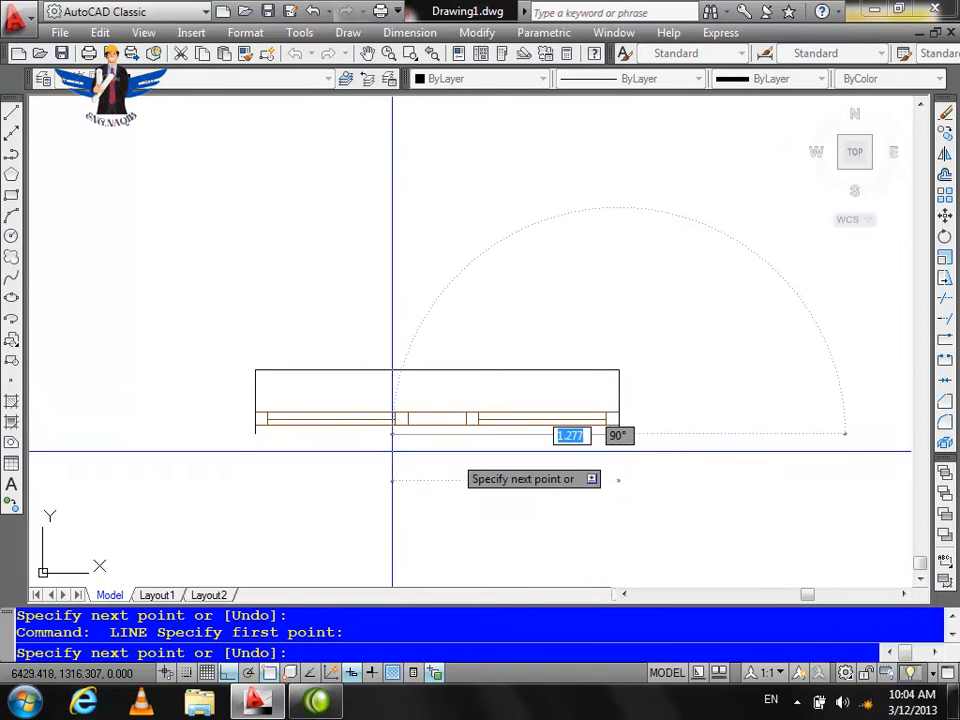
click(255, 433)
key(Return)
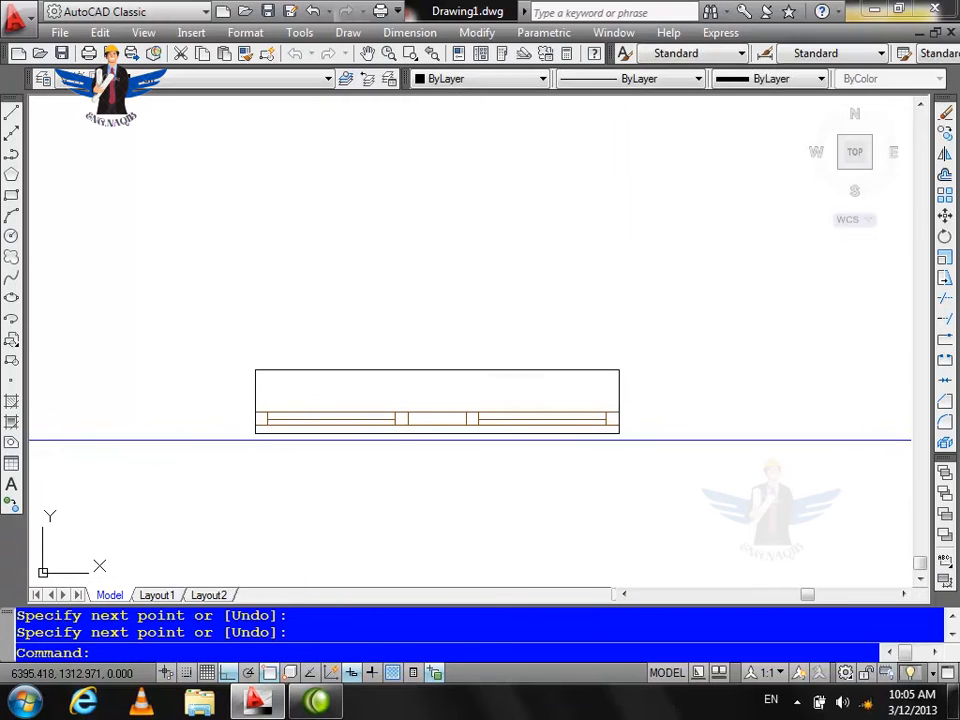
Step: Draw a vertical centre line from the midpoint of the window copy's upper edge down past its lower edge
key(Return)
click(437, 370)
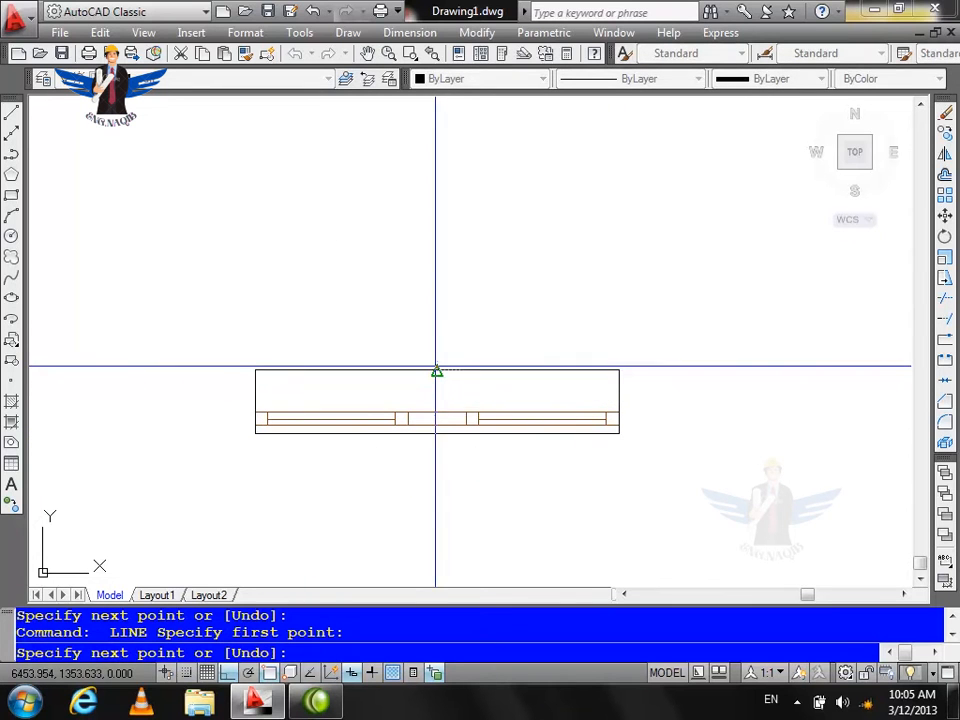
click(421, 524)
key(Return)
key(Escape)
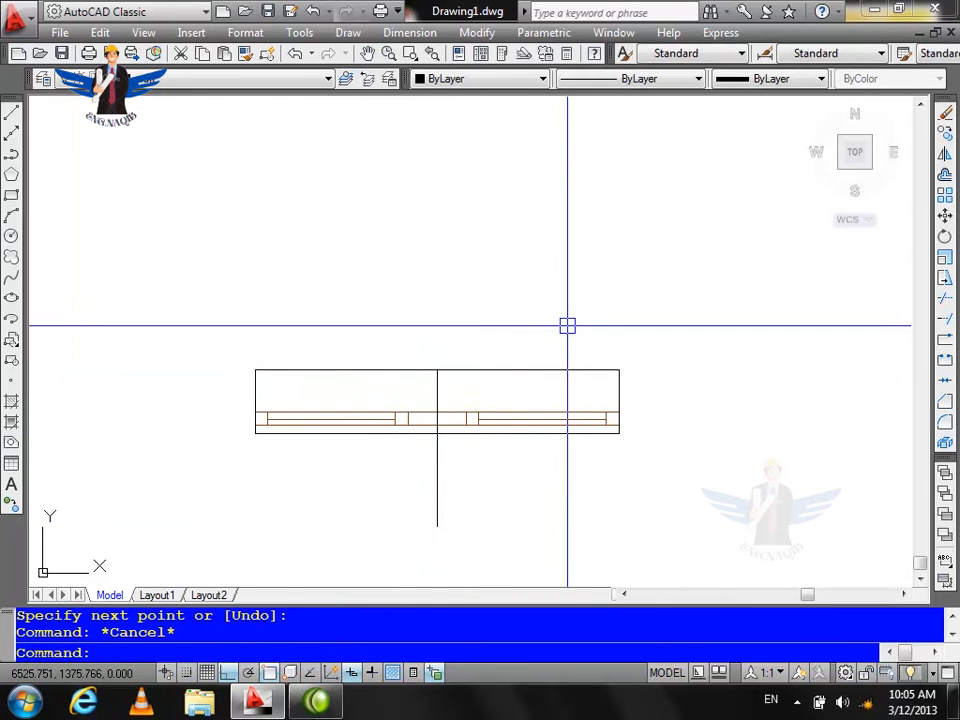
Step: Draw a line along the inner face of the lower-right room's bottom wall between its two columns
scroll(351, 325, down, 2)
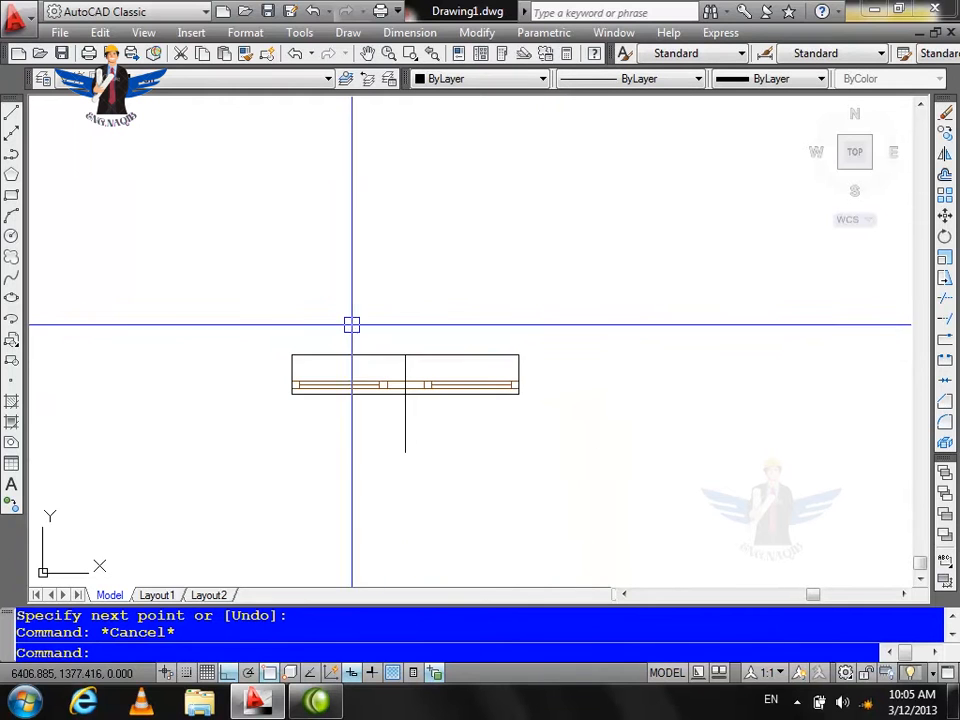
scroll(505, 362, down, 3)
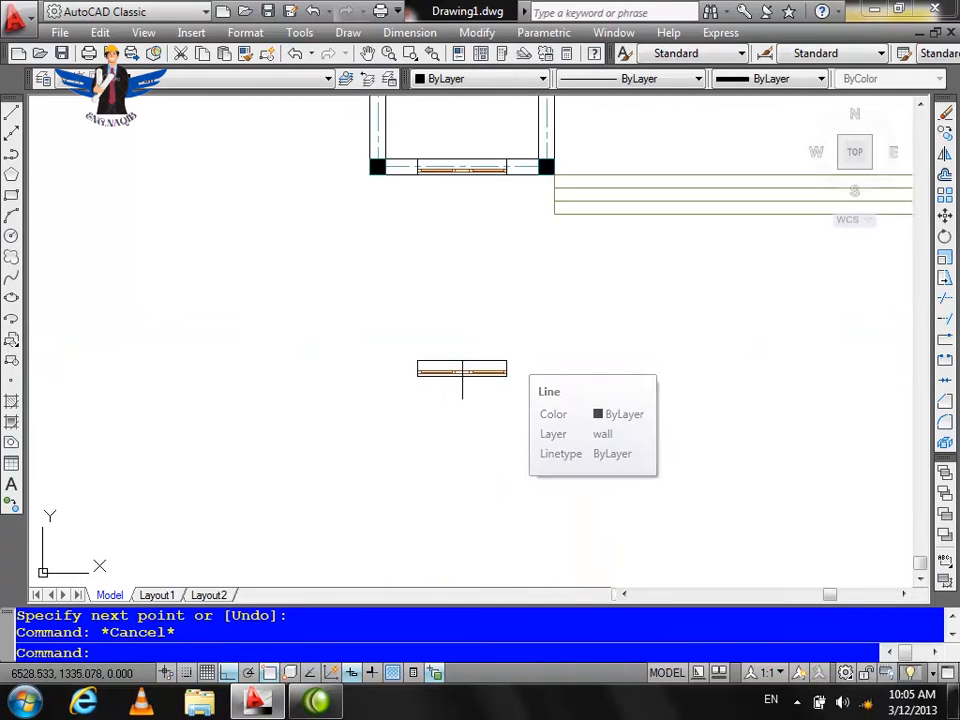
scroll(493, 369, down, 3)
scroll(610, 279, up, 4)
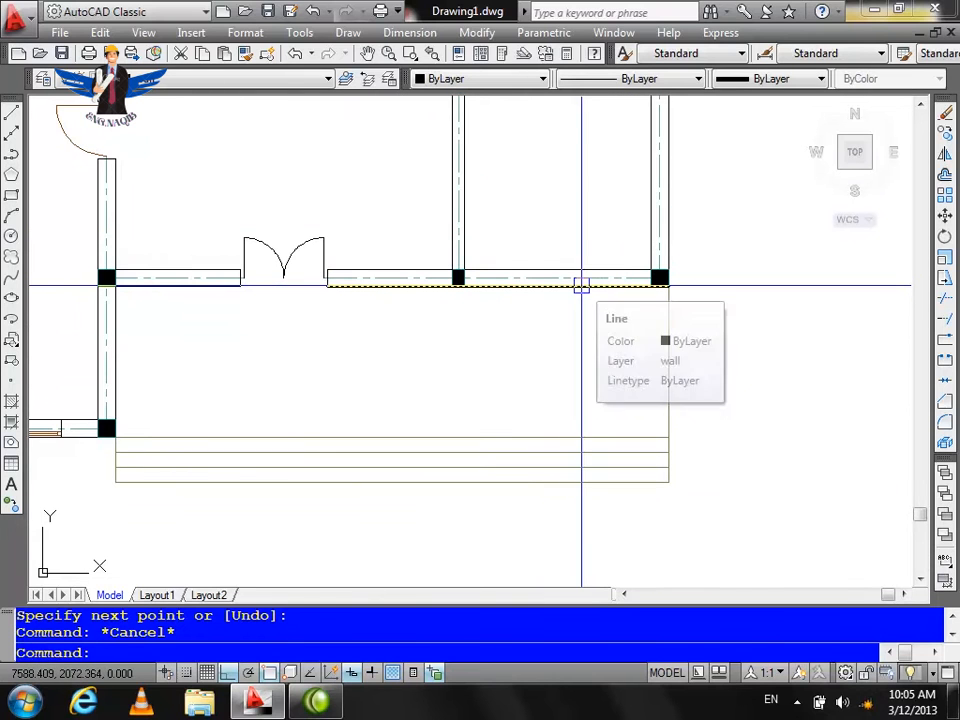
text(l)
key(Return)
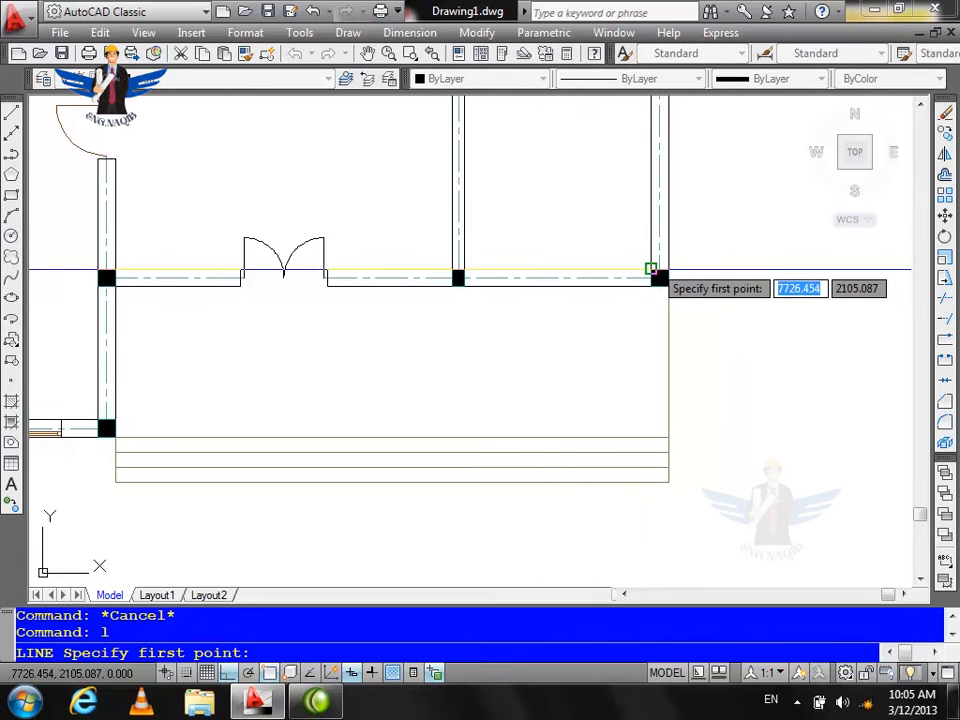
click(659, 270)
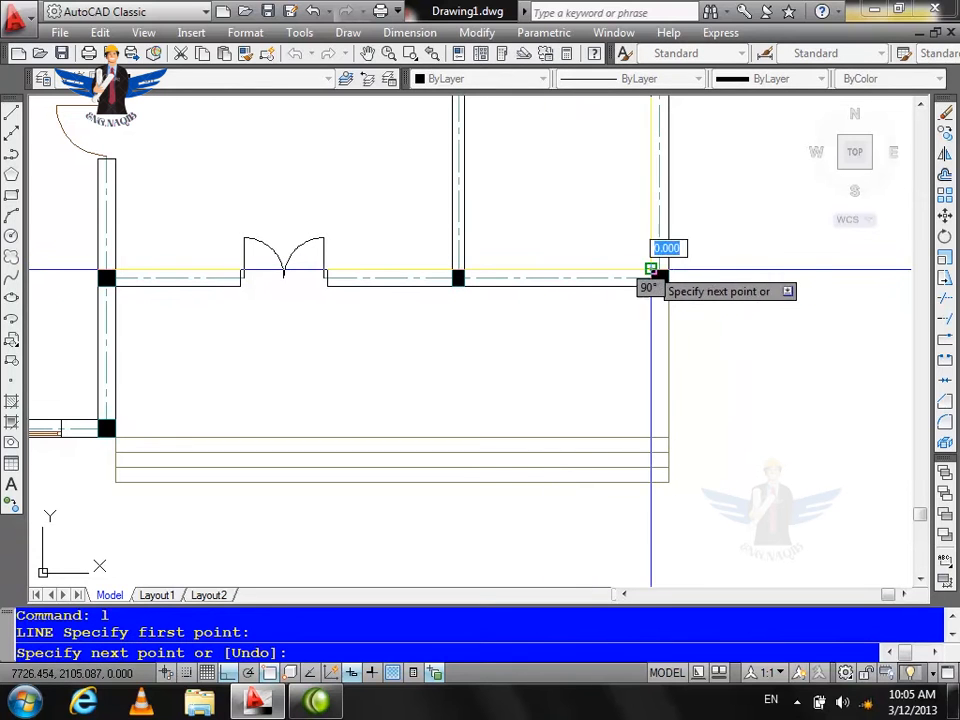
click(464, 270)
key(Return)
Step: Draw a vertical guide line downward from the midpoint of the new line on the lower-right room's bottom wall
key(Return)
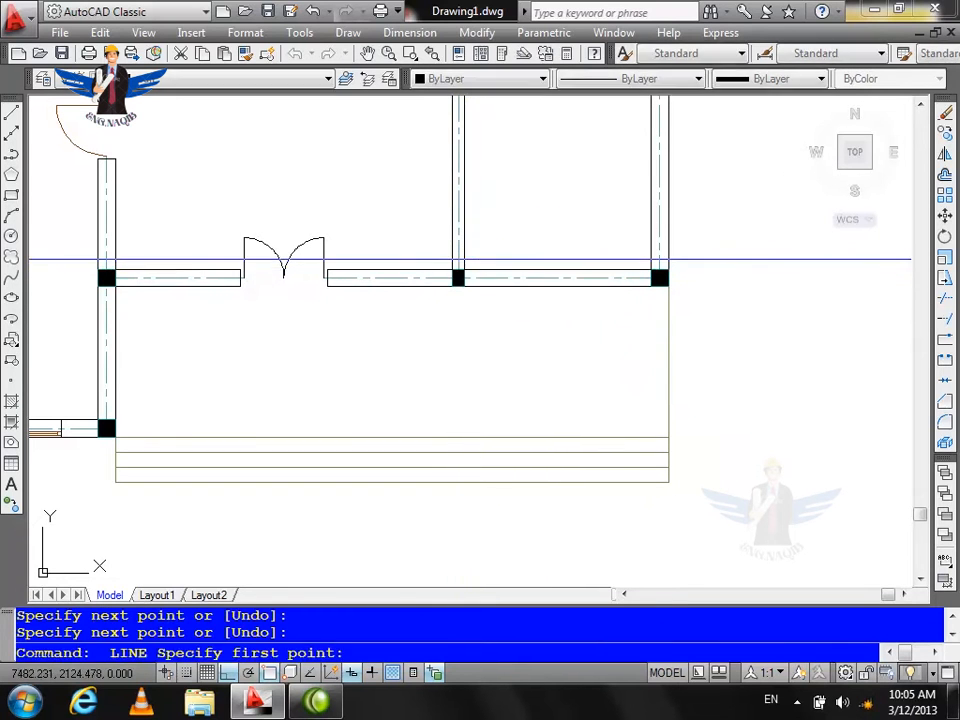
click(557, 270)
key(Return)
Step: Copy the spare window from its upper-edge midpoint to the midpoint of the inner face of the lower-right room's bottom wall
scroll(580, 315, down, 4)
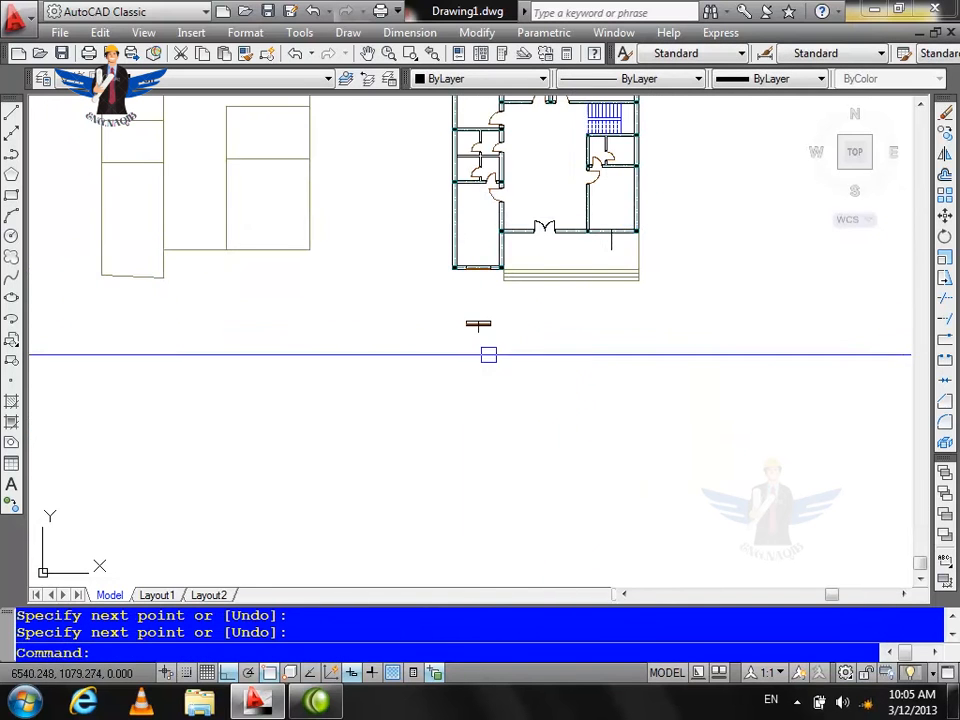
scroll(491, 318, up, 4)
text(c)
key(Return)
click(523, 309)
click(355, 372)
key(Return)
scroll(422, 335, up, 4)
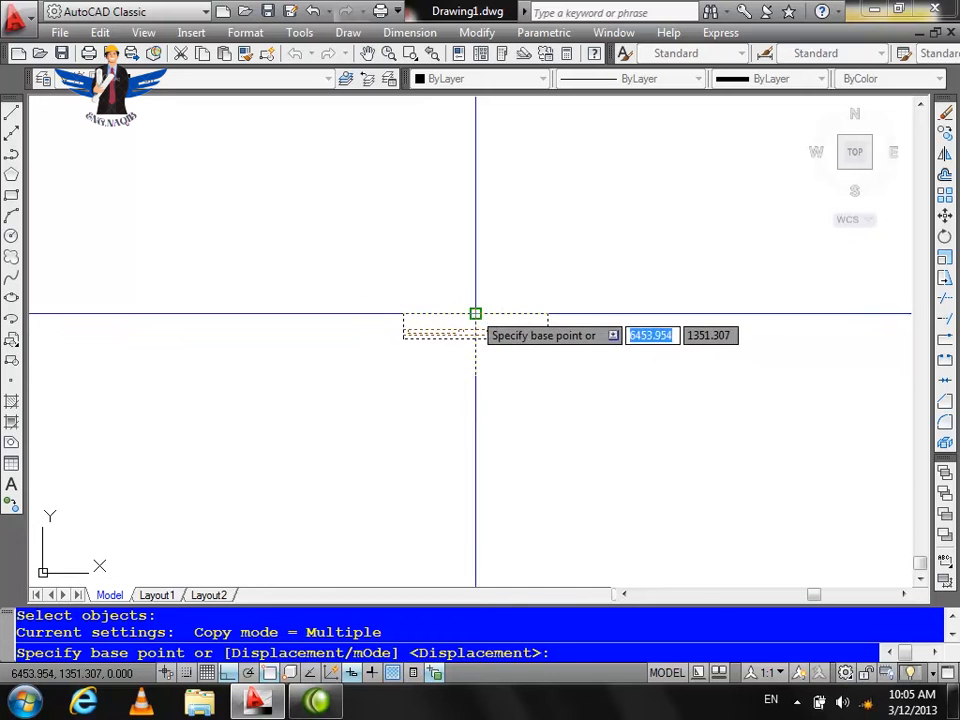
click(475, 314)
scroll(388, 439, down, 4)
scroll(600, 320, up, 5)
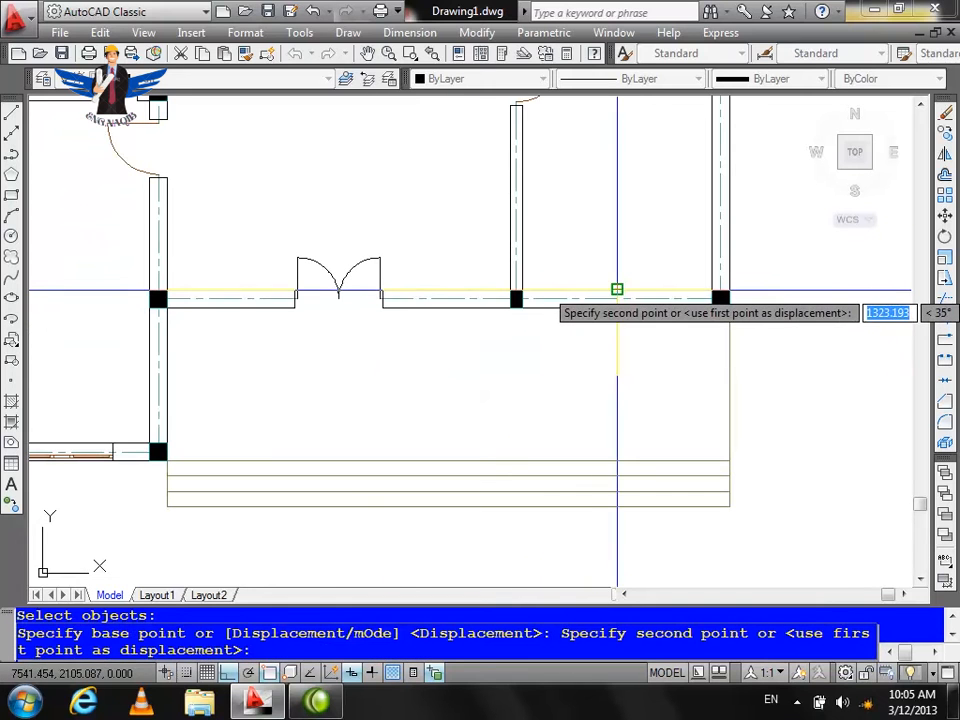
click(617, 289)
key(Escape)
Step: Erase the two overlapping vertical centre lines at the window placed in the lower-right room's bottom wall
click(647, 335)
click(557, 348)
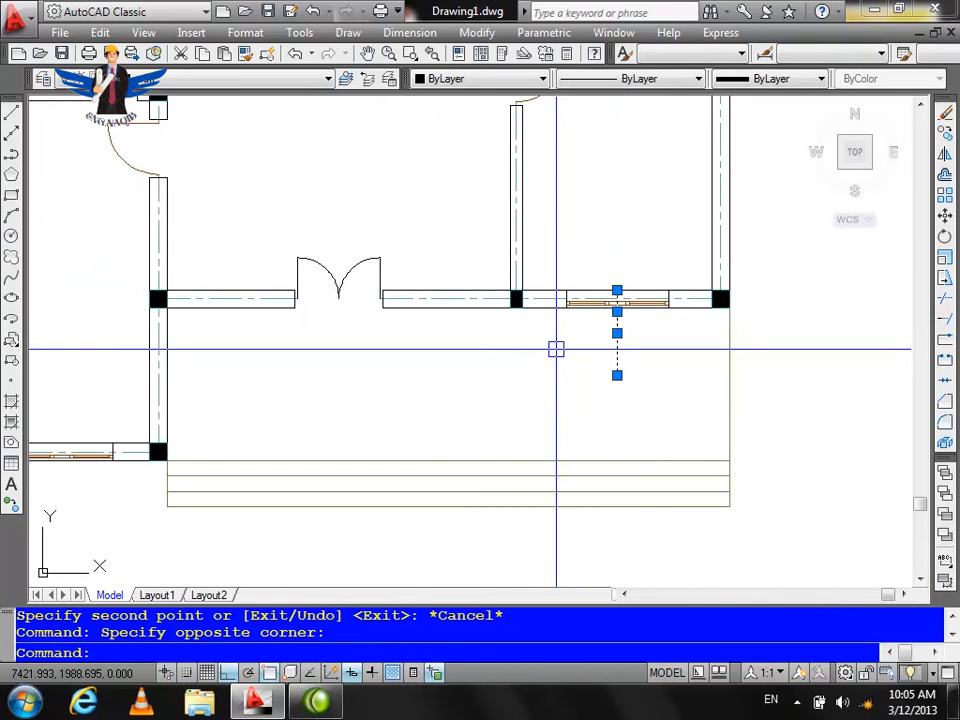
scroll(594, 342, up, 4)
scroll(443, 314, down, 2)
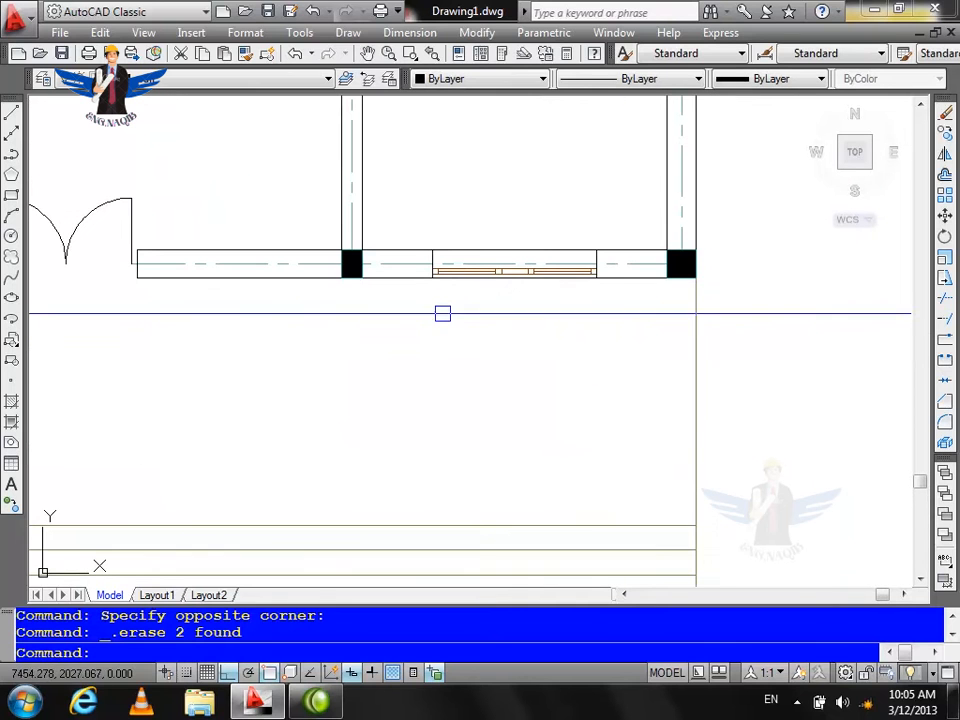
Step: Draw a line along the outer face of the lower-right room's right wall between its two columns
scroll(551, 340, down, 2)
scroll(532, 287, up, 2)
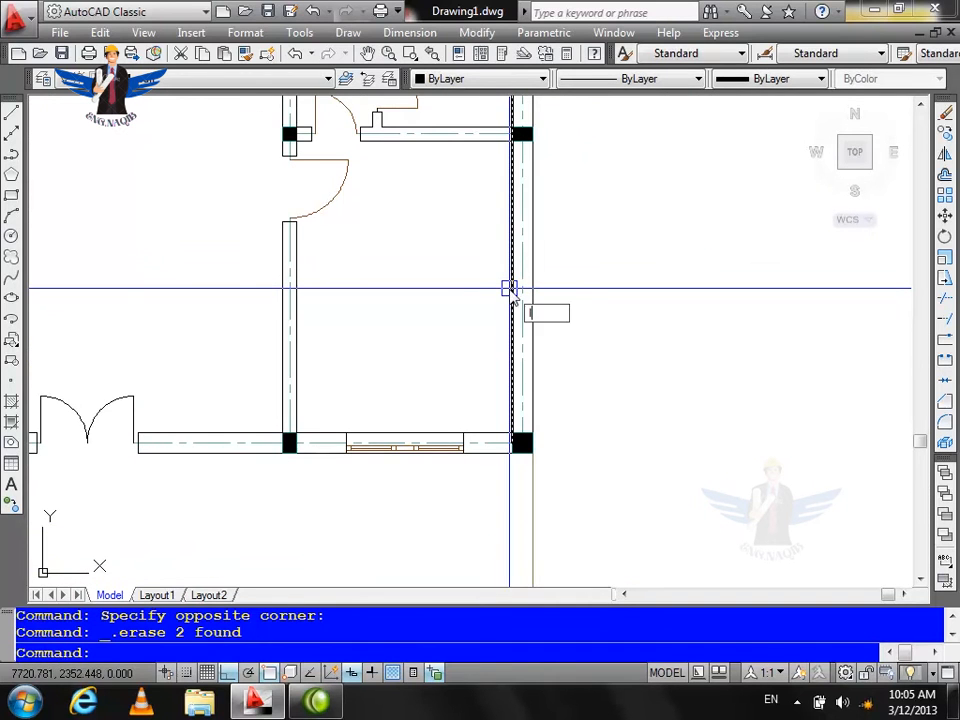
text(l)
key(Return)
click(521, 141)
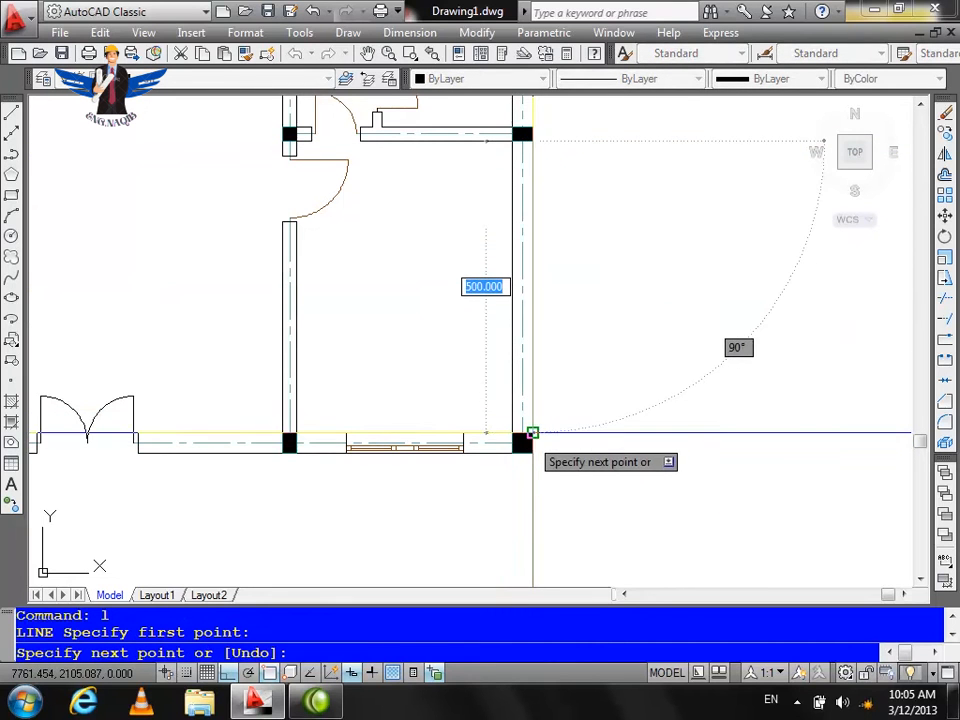
key(Return)
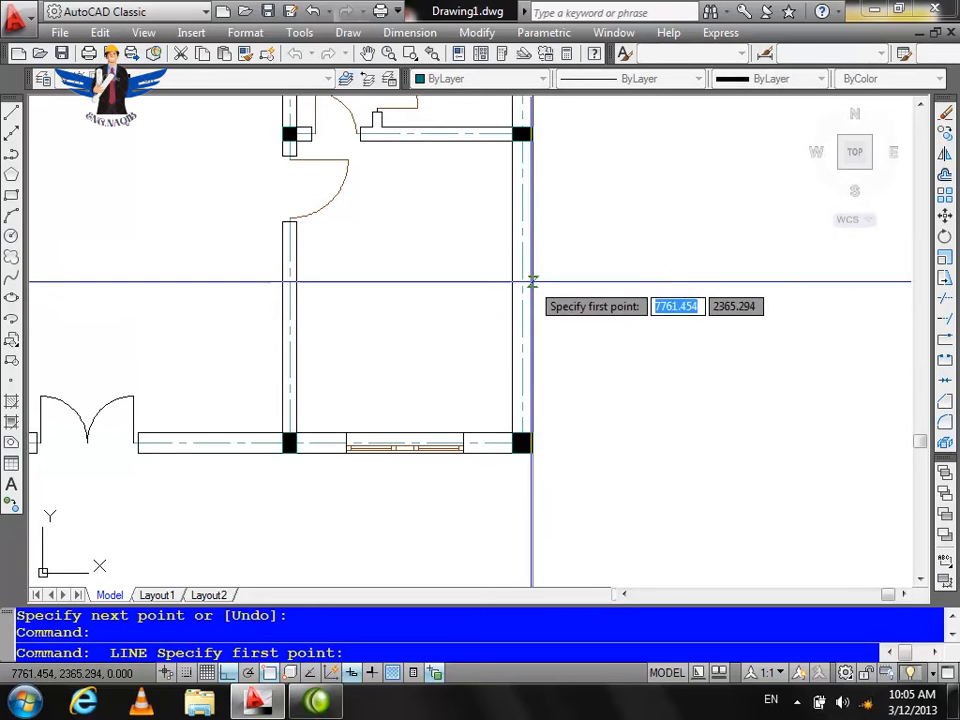
click(532, 140)
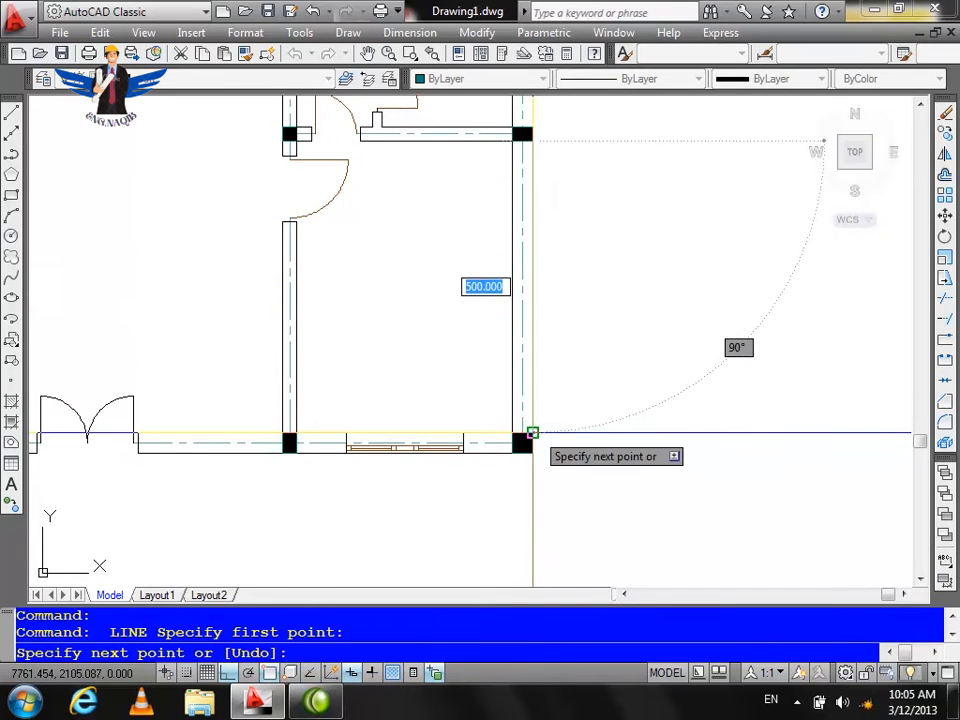
click(532, 433)
key(Return)
Step: Draw a horizontal guide line from the midpoint of the right wall's new outer line into the lower-right room
key(Return)
click(532, 288)
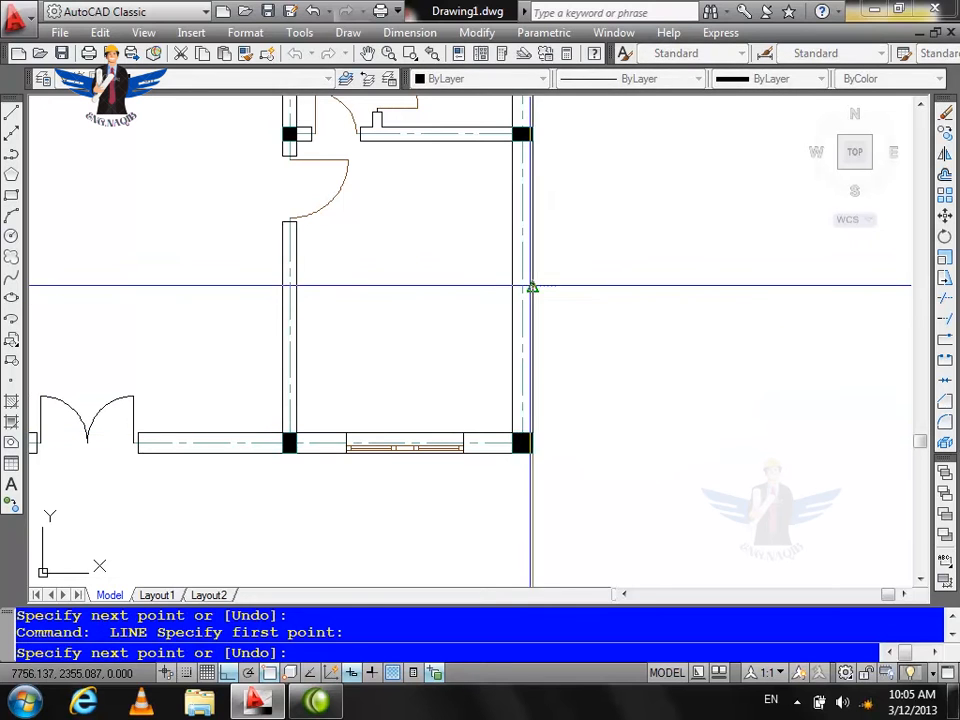
key(Return)
Step: Rotate the spare window below the plan 90° counter-clockwise so that it stands vertically with its frame side facing right
scroll(657, 246, down, 3)
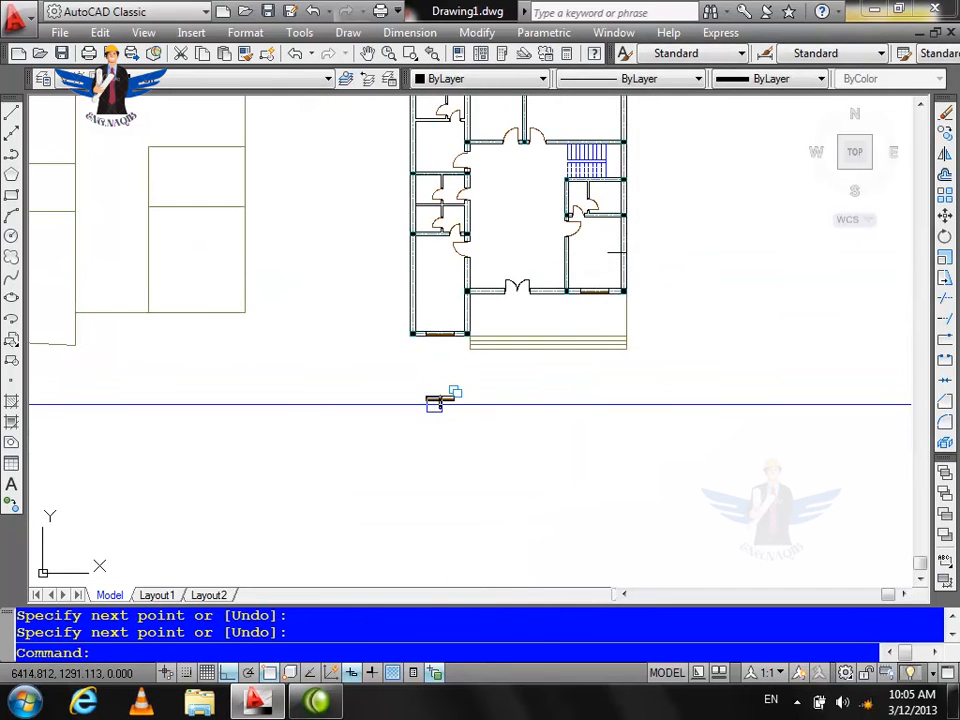
scroll(437, 406, up, 2)
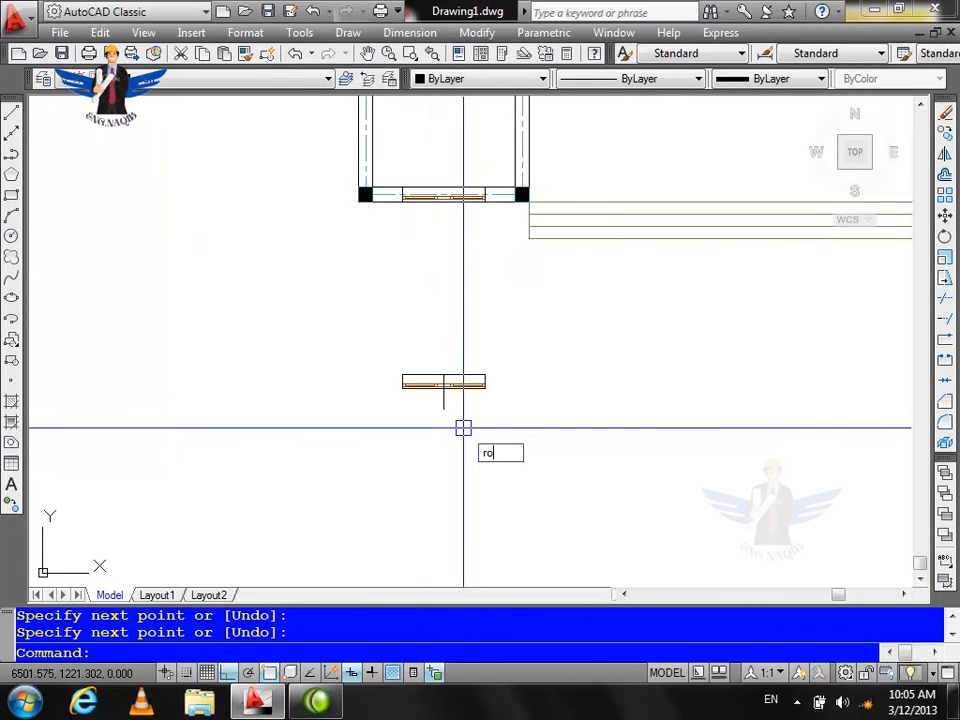
key(Return)
click(521, 352)
click(393, 418)
key(Return)
click(518, 432)
click(508, 366)
Step: Copy the rotated window from its outer-edge midpoint to the midpoint of the outer face of the lower-right room's right wall
text(cp)
key(Return)
click(551, 446)
click(439, 549)
key(Return)
scroll(476, 508, up, 5)
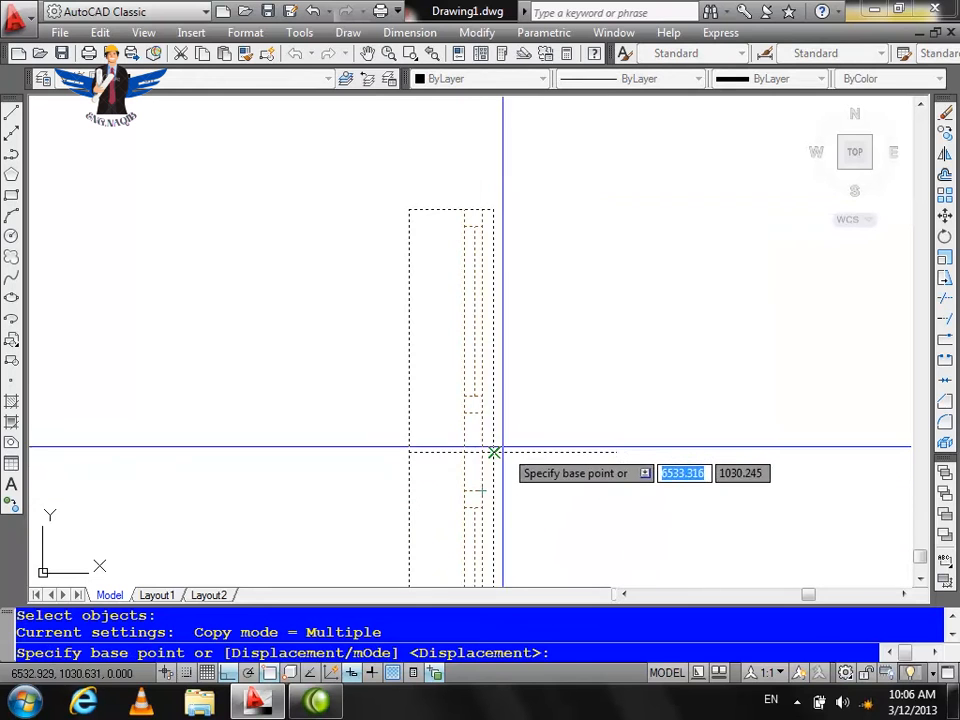
click(493, 452)
scroll(493, 452, down, 6)
scroll(458, 320, up, 8)
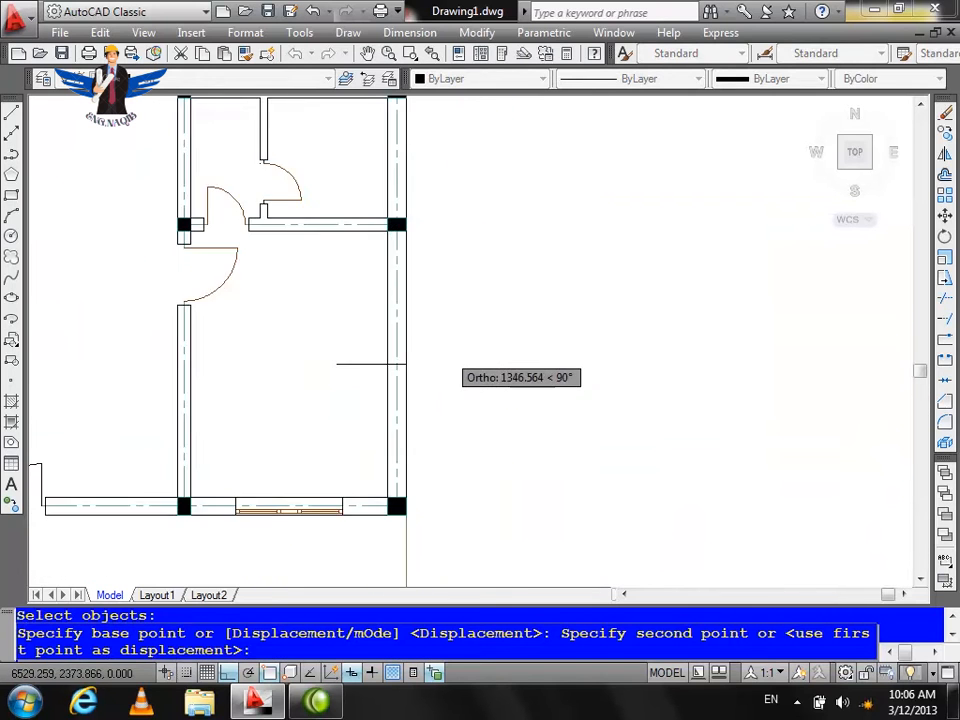
click(383, 371)
scroll(394, 360, down, 2)
key(Escape)
Step: Erase the horizontal guide lines at the window placed in the lower-right room's right wall
scroll(355, 357, up, 5)
click(397, 341)
click(394, 412)
key(Delete)
click(603, 387)
key(Delete)
Step: Draw a line along the outer face of the right wall between the columns of the small room below the stairs
scroll(472, 354, down, 6)
scroll(564, 411, down, 2)
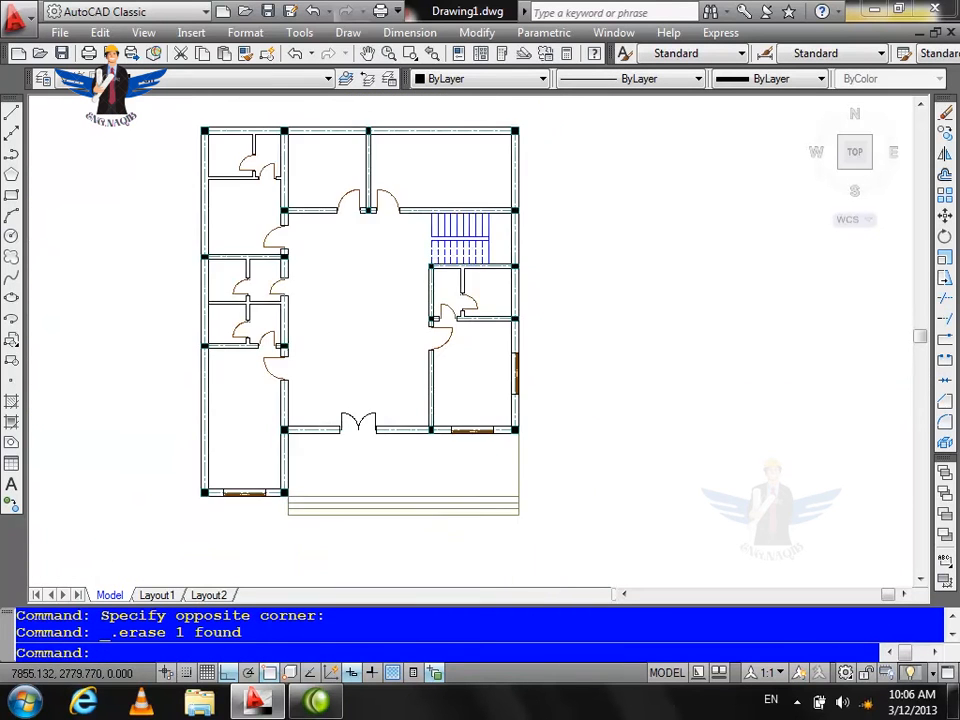
scroll(541, 281, up, 6)
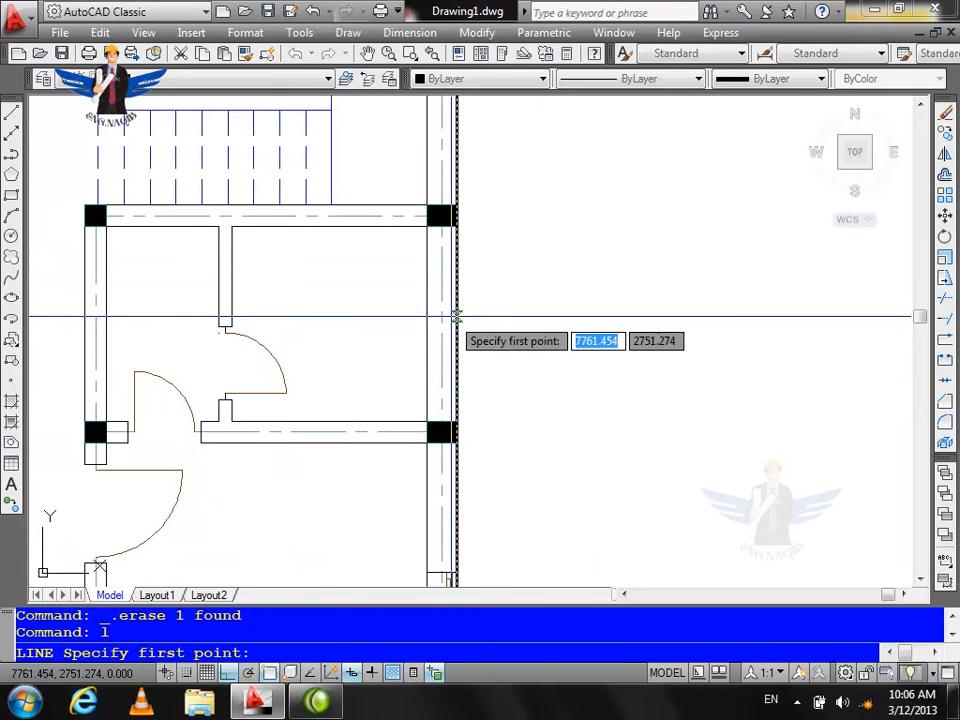
click(456, 226)
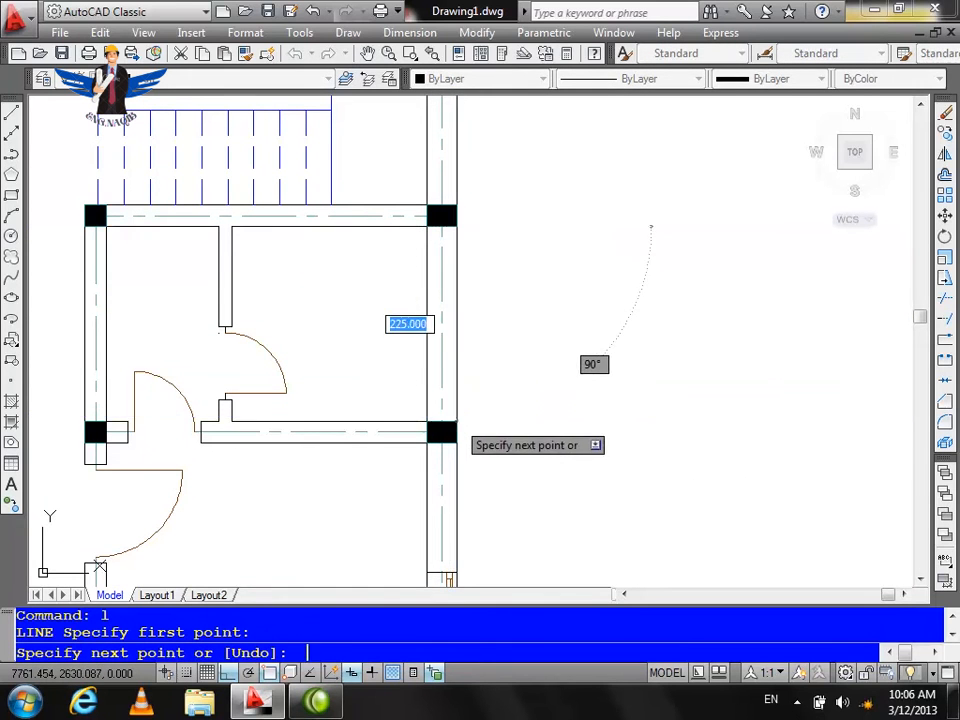
key(Return)
key(Return)
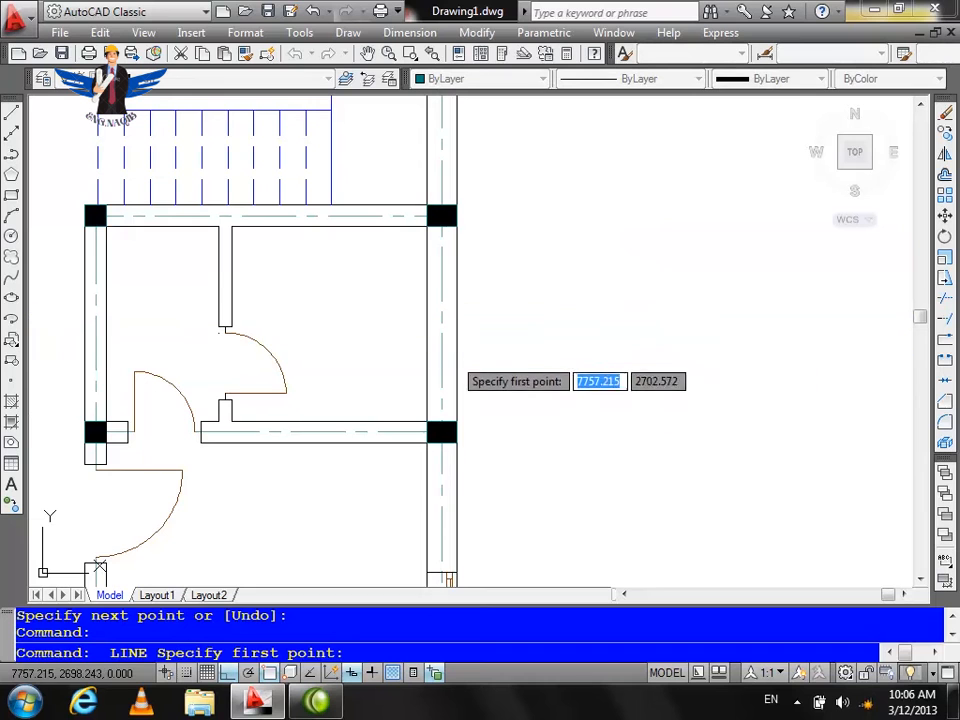
click(442, 420)
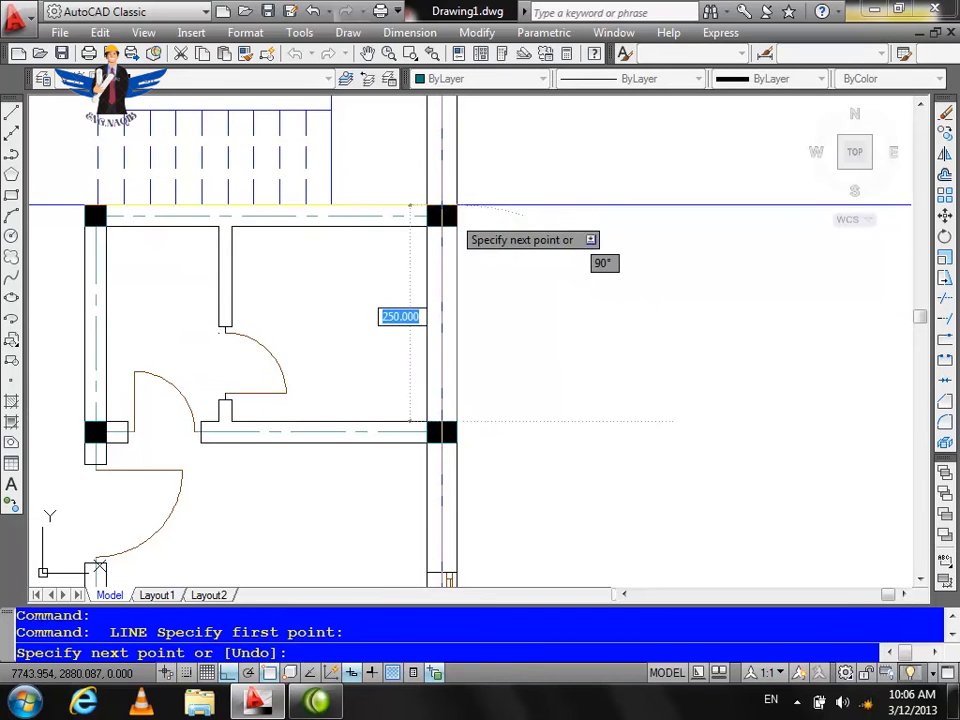
click(455, 223)
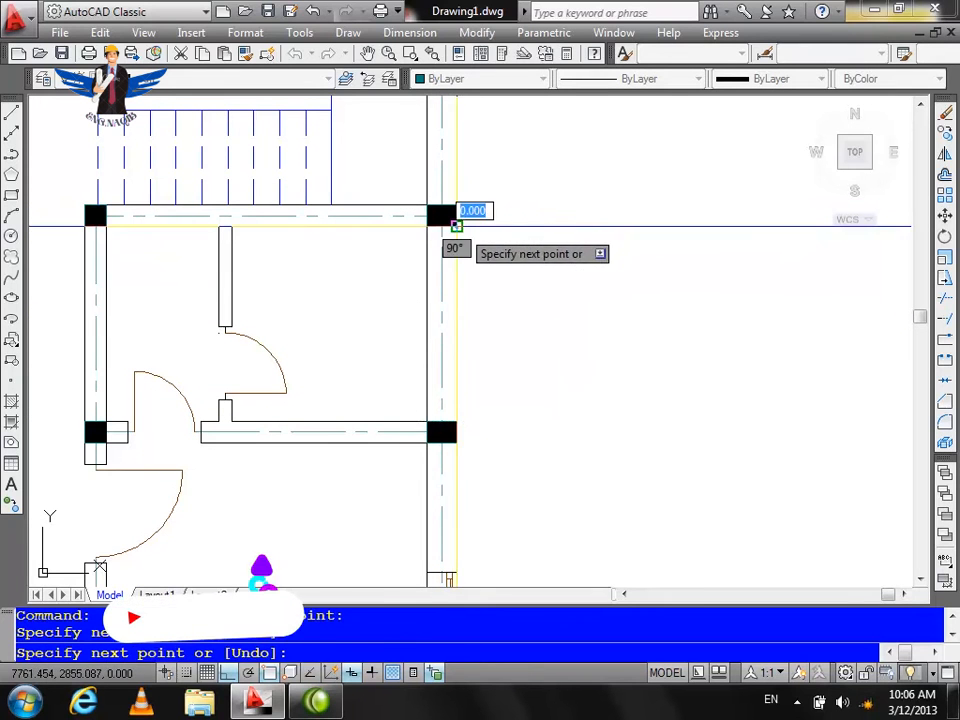
key(Return)
Step: Draw a horizontal guide line from the midpoint of the small room's outer right wall face across the wall into the room
key(Return)
click(456, 323)
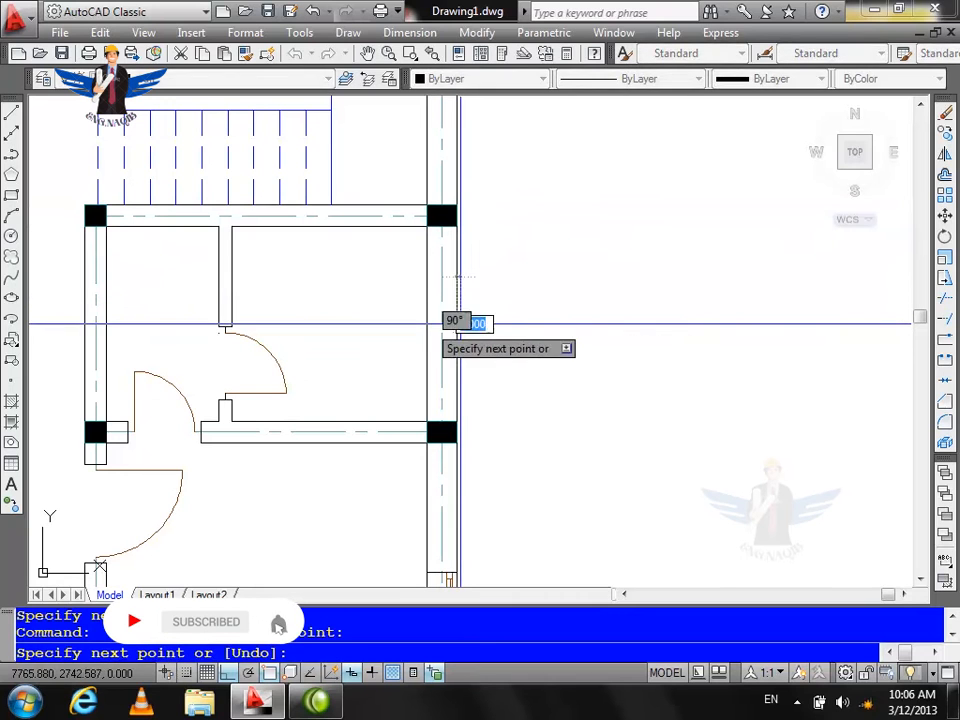
click(386, 323)
key(Return)
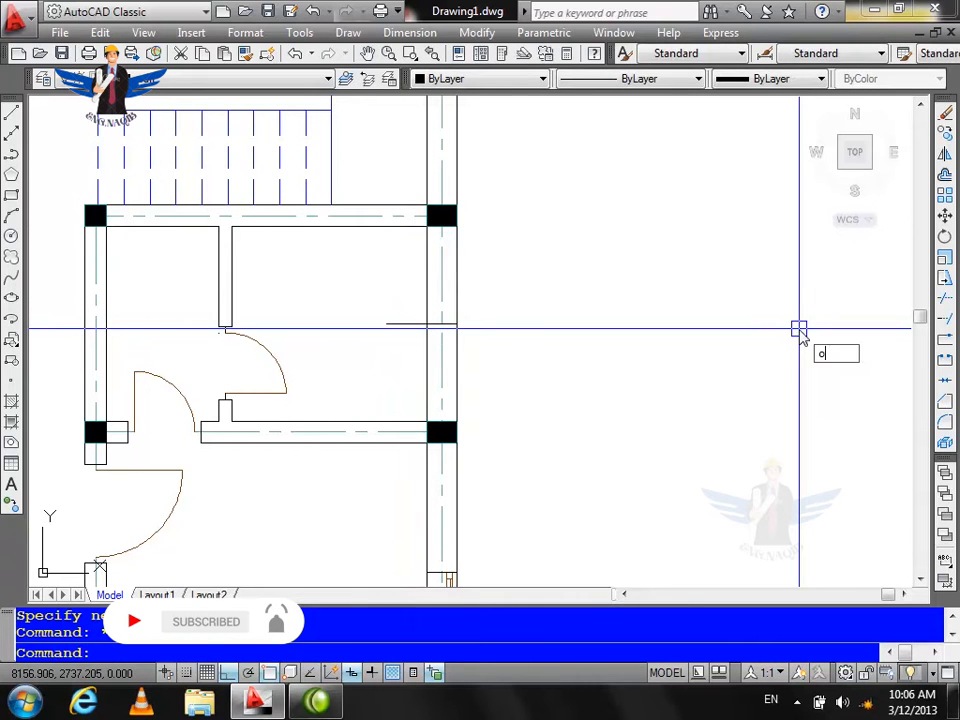
Step: Offset the horizontal guide line 50 upward and 50 downward to mark the small window opening's edges
text(o)
key(Return)
text(50)
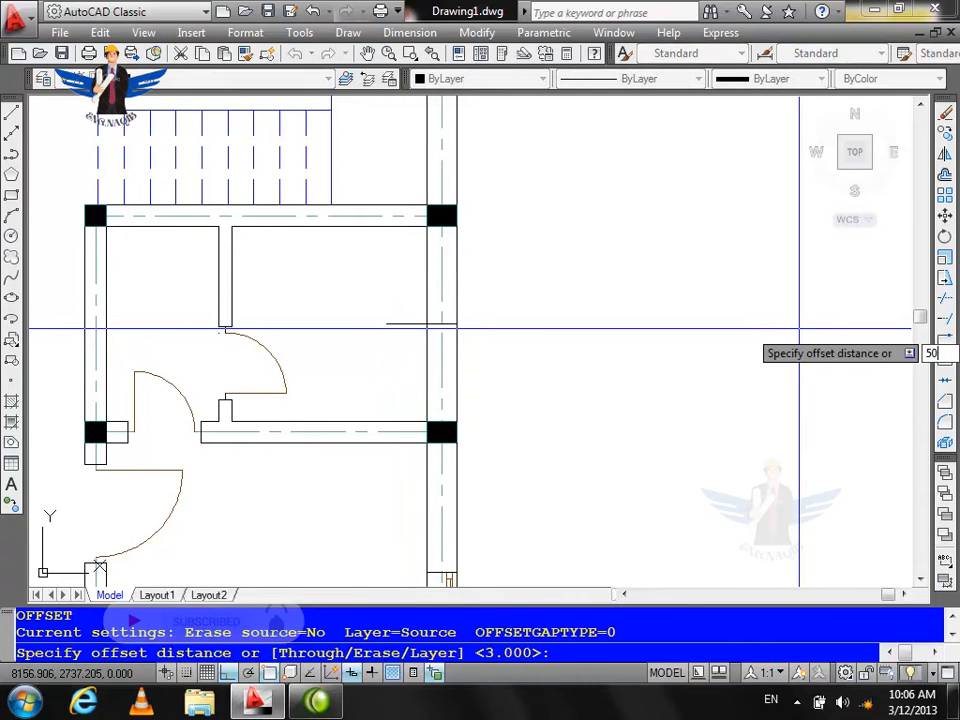
key(Return)
click(407, 323)
click(405, 290)
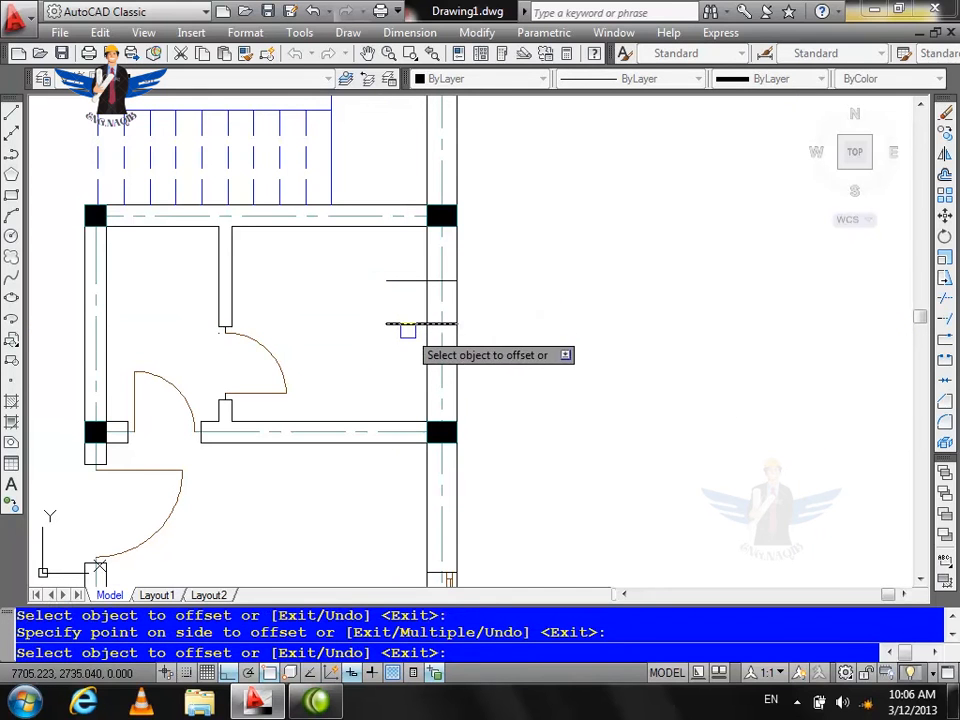
click(415, 323)
click(461, 371)
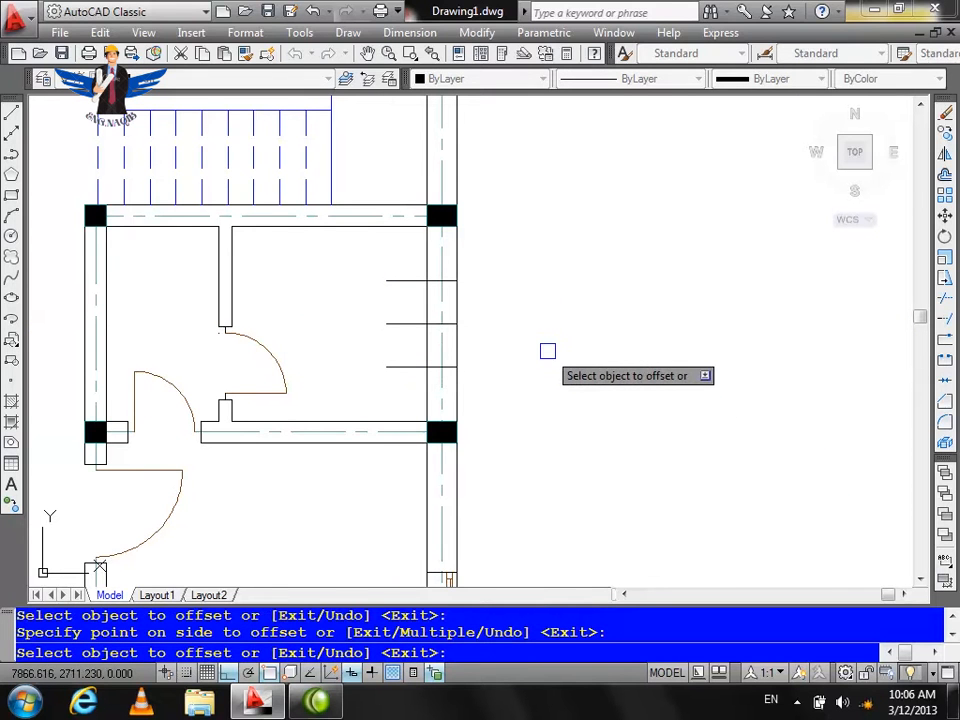
key(Escape)
Step: Trim the parts of the three horizontal lines that extend into the small room beyond the wall's inner face
text(t)
key(Return)
key(Return)
click(396, 323)
click(396, 281)
click(400, 366)
key(Escape)
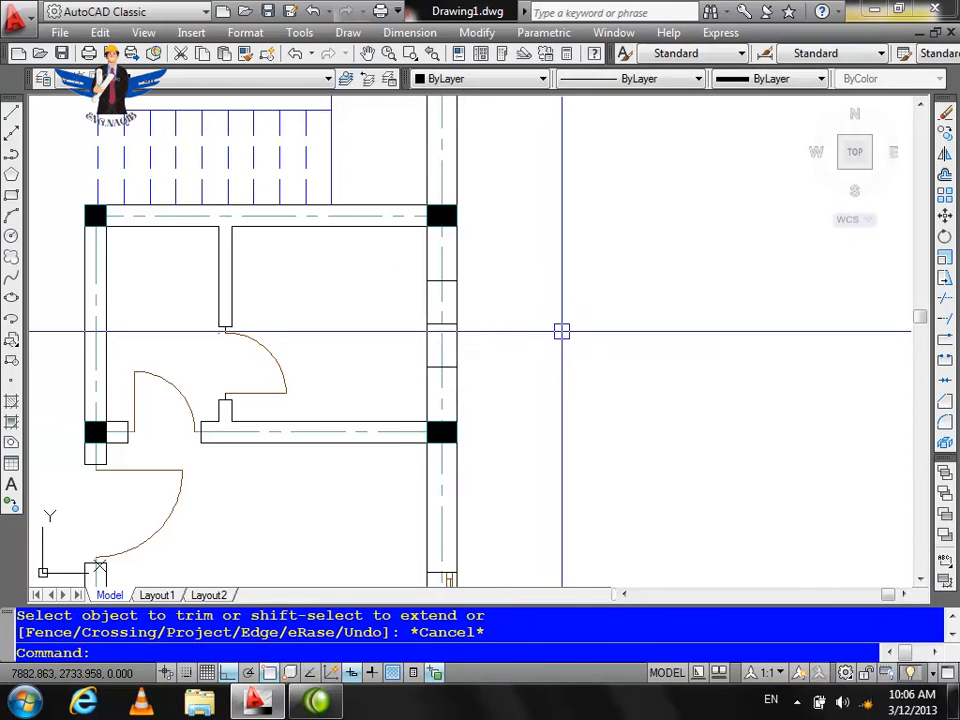
Step: Offset the upper and lower edge lines of the opening 7 toward the middle of the opening
scroll(456, 324, up, 3)
click(436, 326)
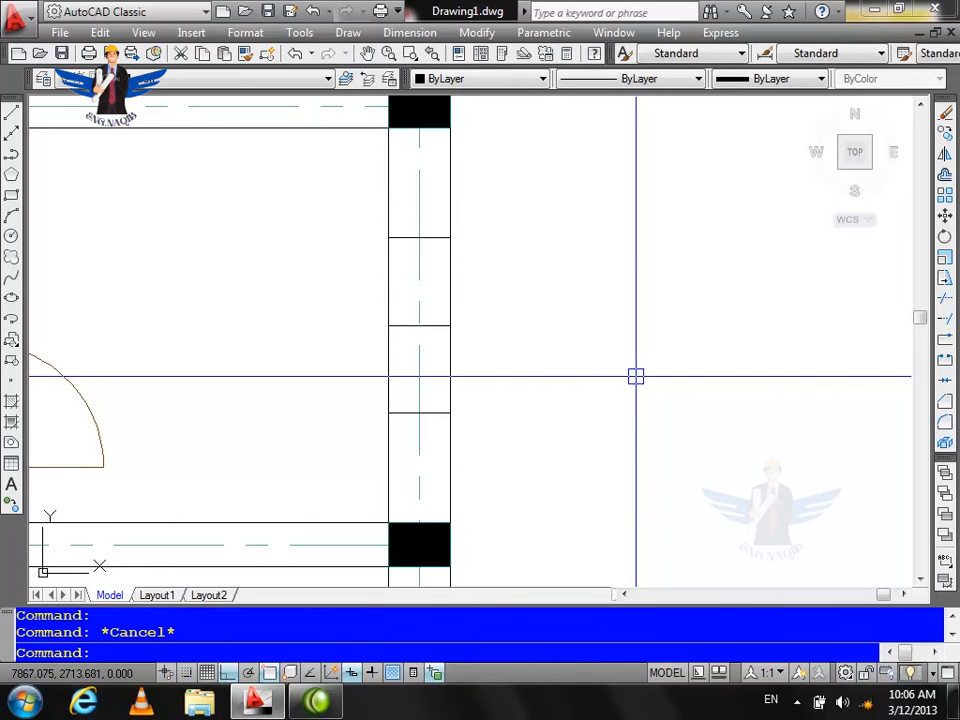
text(o)
key(Return)
key(Return)
click(435, 237)
click(473, 332)
click(428, 413)
click(548, 364)
key(Return)
Step: Offset the outer wall face line between the columns 5 inward into the wall thickness
key(Return)
text(5)
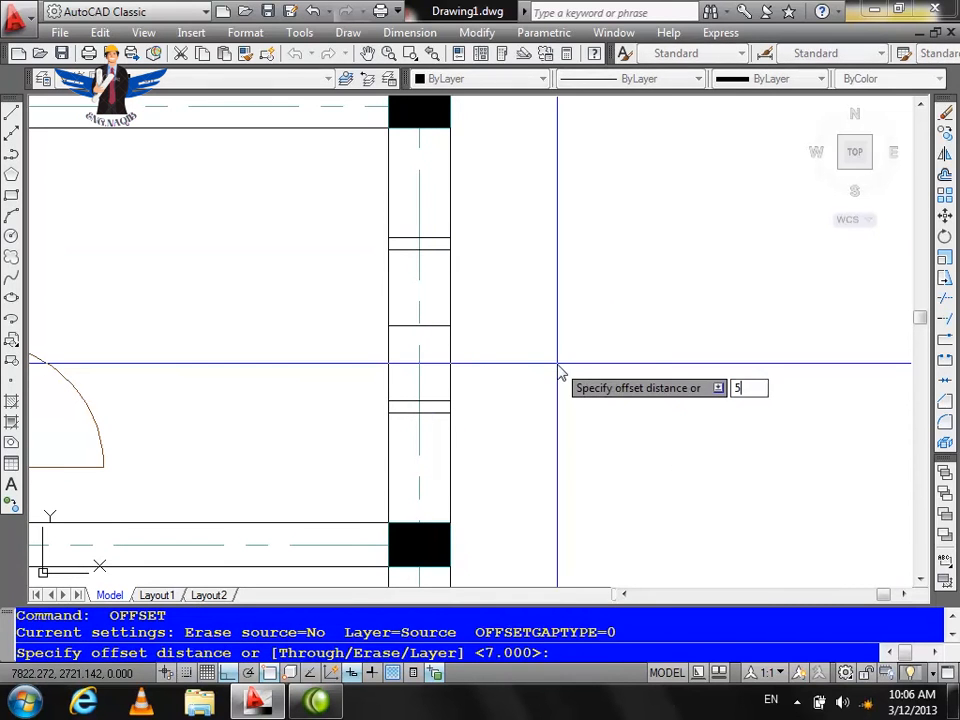
key(Return)
click(450, 362)
click(294, 362)
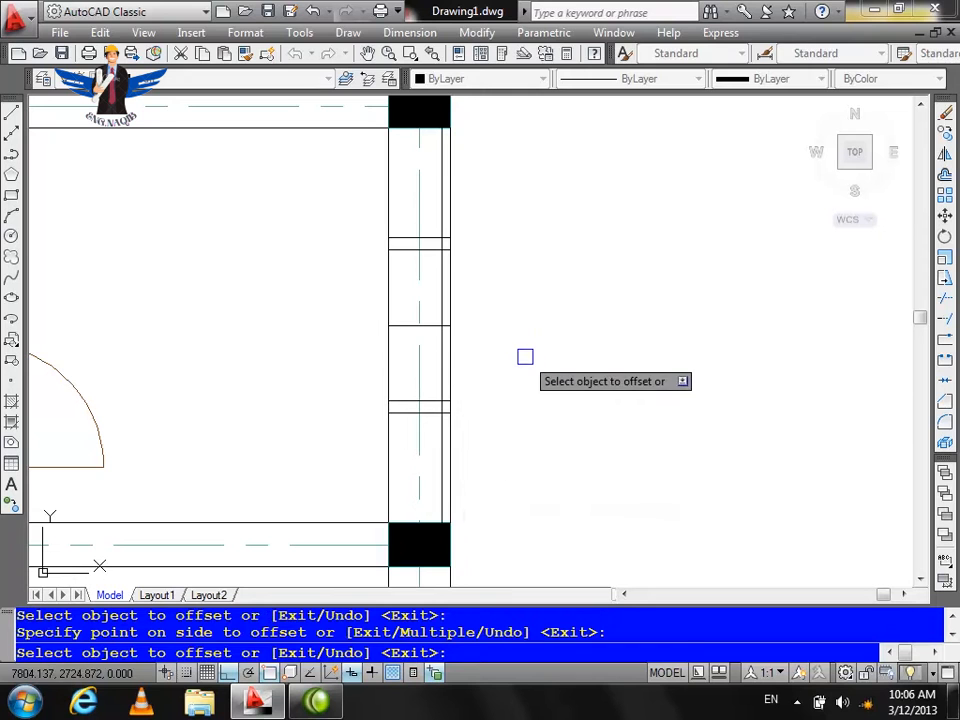
key(Return)
Step: Try to offset the new vertical frame line a further 7 toward the room
key(Return)
key(Return)
text(7)
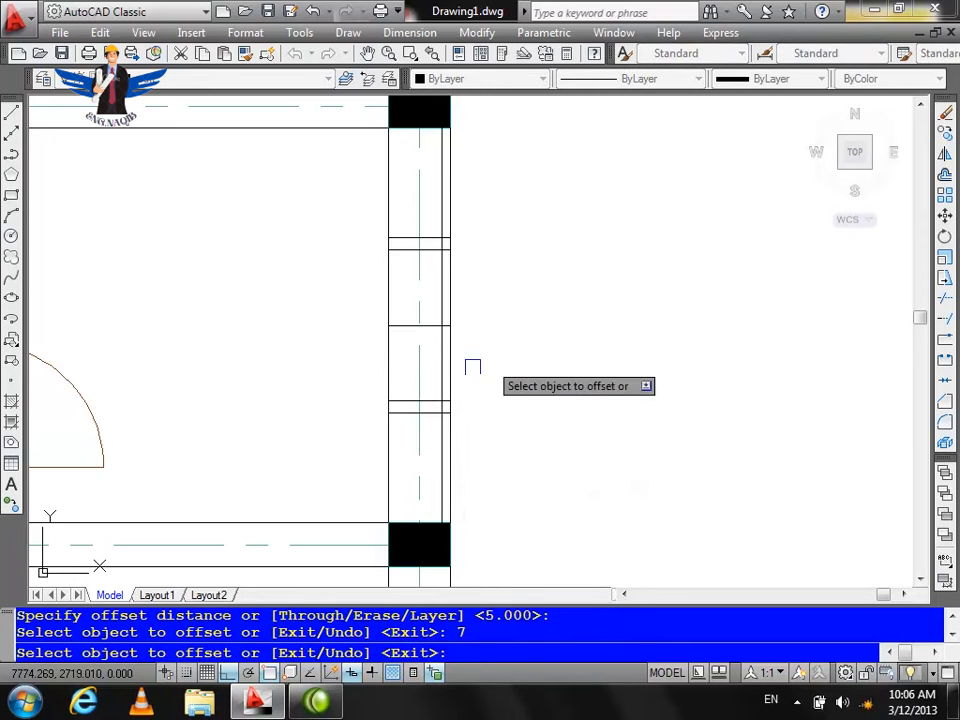
scroll(463, 361, up, 3)
click(421, 360)
click(250, 357)
key(Escape)
Step: Erase the opening's middle guide line and the misplaced vertical frame line, and trim the lower inset line back to the wall's centre line
click(342, 291)
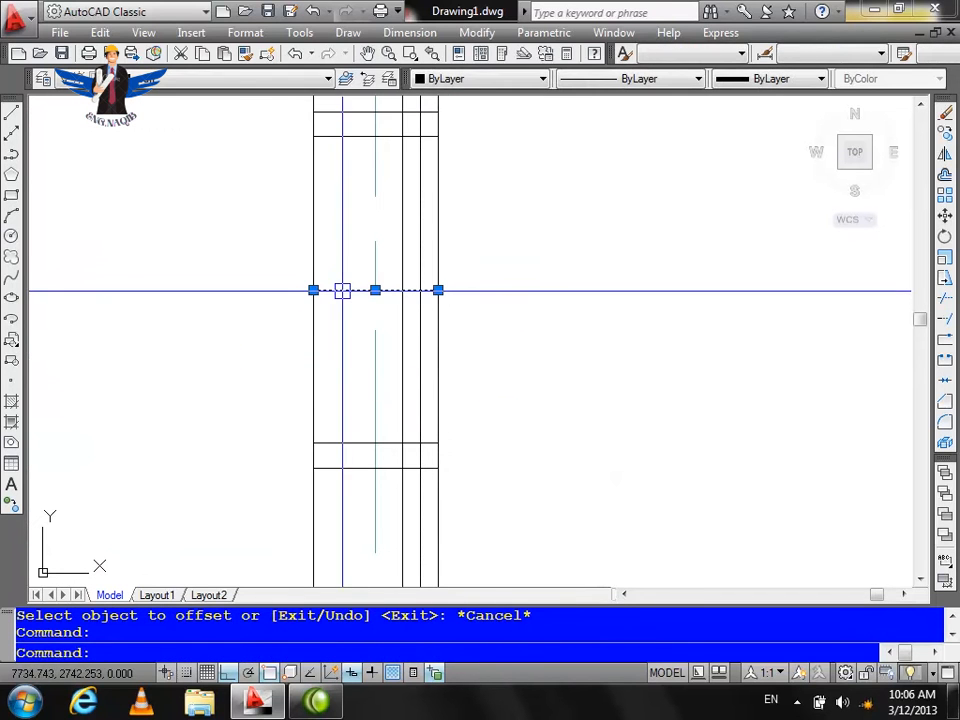
text(t)
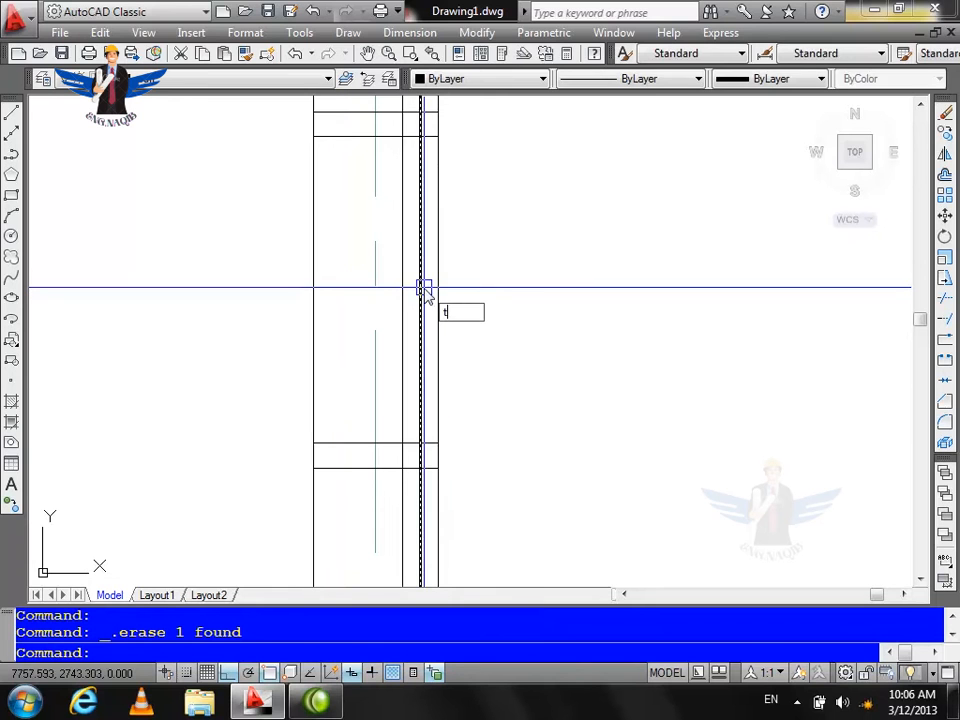
text(r)
key(Return)
key(Return)
click(337, 444)
scroll(434, 480, up, 3)
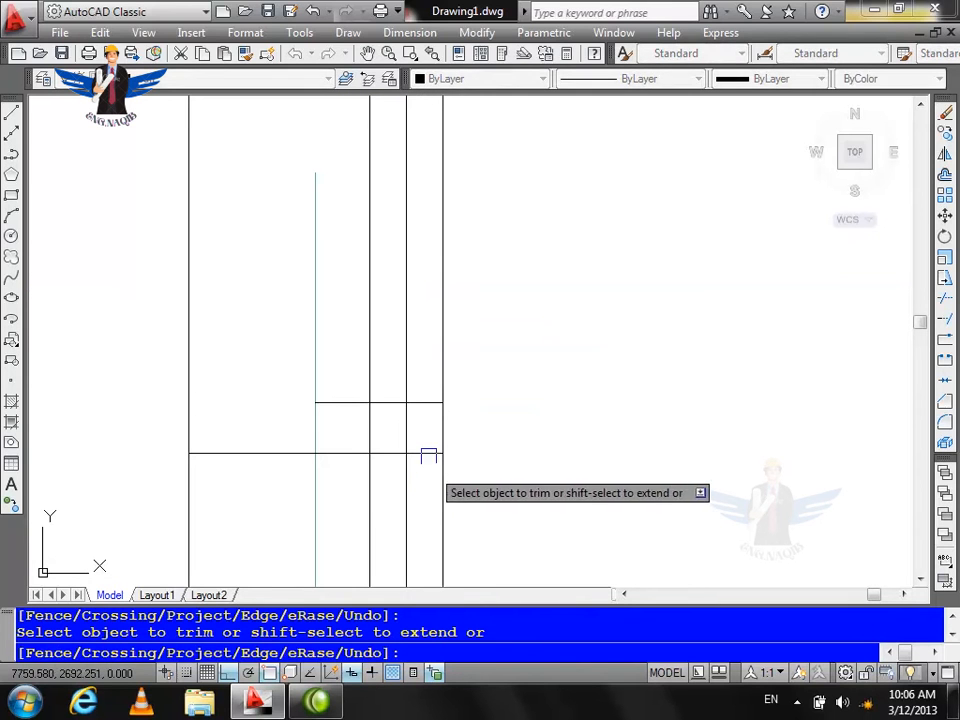
key(Escape)
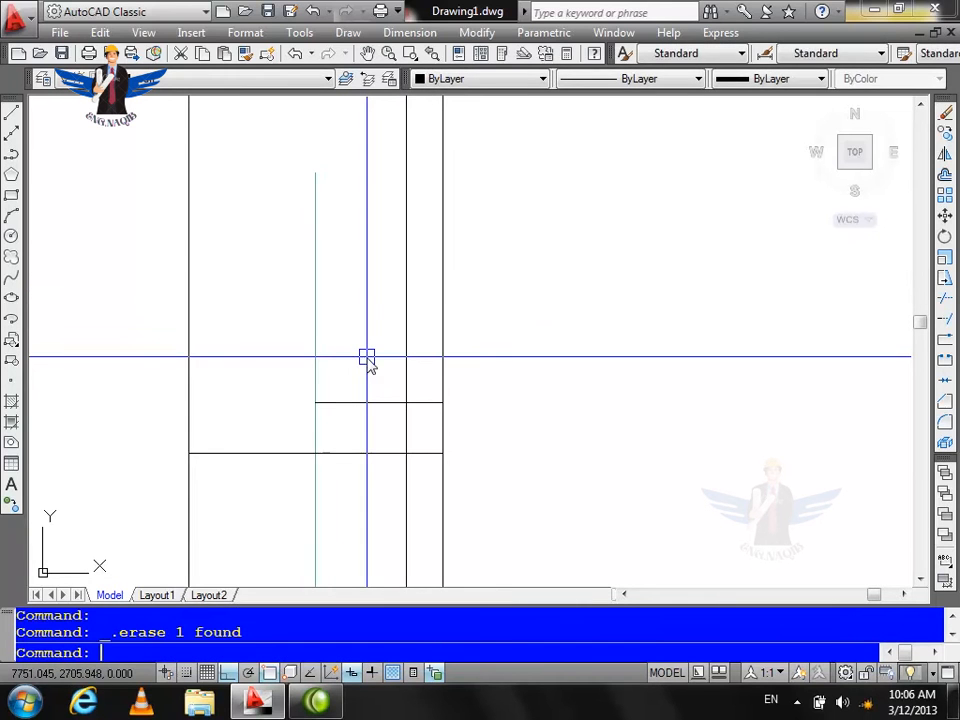
Step: Offset the remaining vertical frame line 7 toward the room to form the window frame's inner side
text(o)
key(Return)
text(7)
key(Return)
click(405, 345)
click(360, 328)
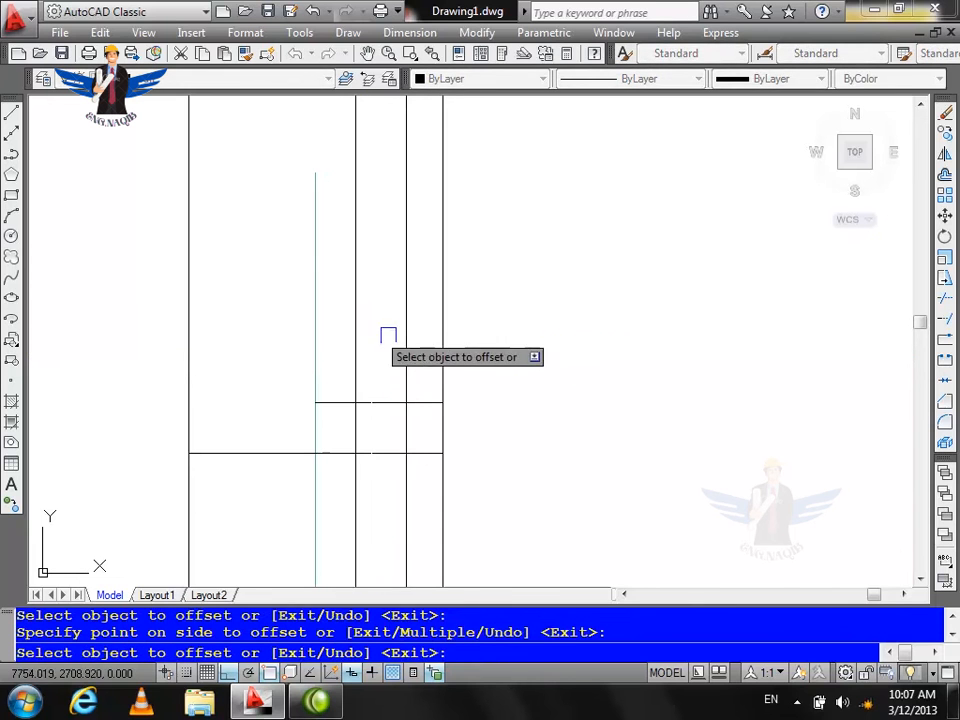
key(Escape)
Step: Trim the frame lines below the opening's lower edge and the lower inset line's ends outside the frame
text(tr)
key(Return)
key(Return)
click(356, 480)
click(402, 481)
click(425, 404)
click(331, 403)
scroll(368, 558, down, 6)
scroll(328, 343, up, 6)
scroll(360, 443, down, 4)
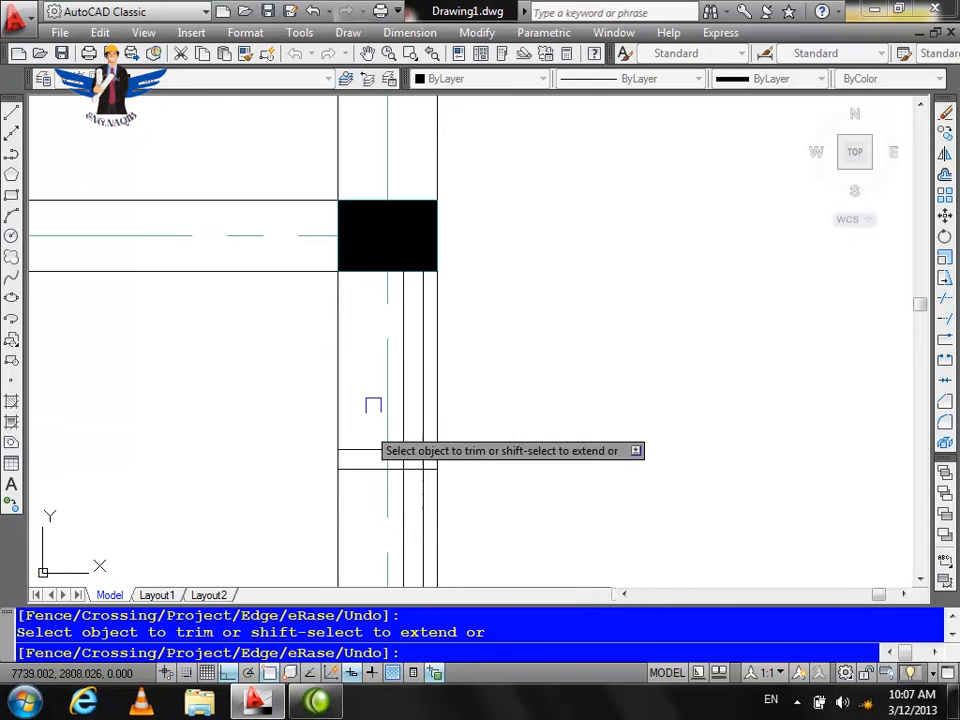
Step: Trim the frame lines above the opening's upper edge and the upper inset line's ends outside the frame
scroll(414, 440, up, 5)
click(420, 437)
scroll(378, 436, up, 4)
scroll(437, 443, down, 5)
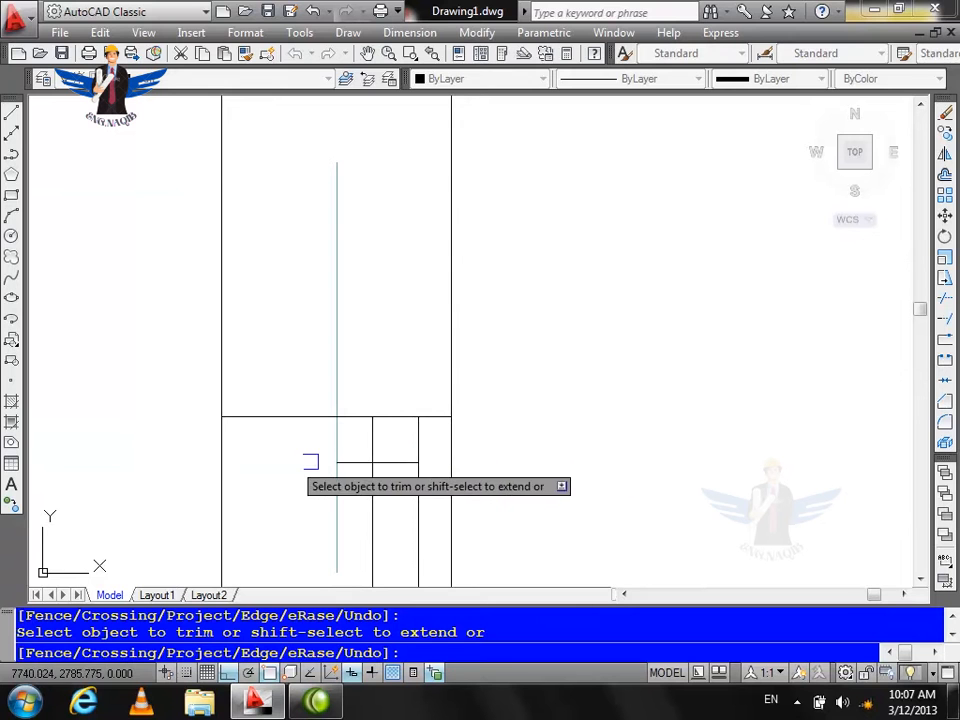
scroll(349, 457, down, 4)
scroll(465, 371, down, 2)
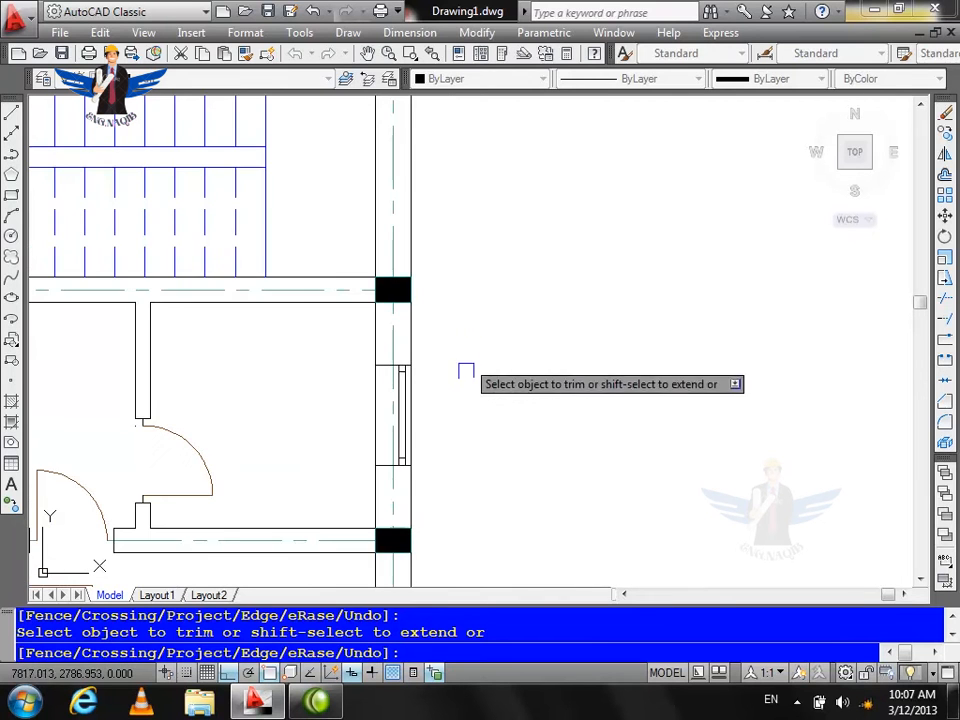
scroll(405, 395, down, 3)
key(Escape)
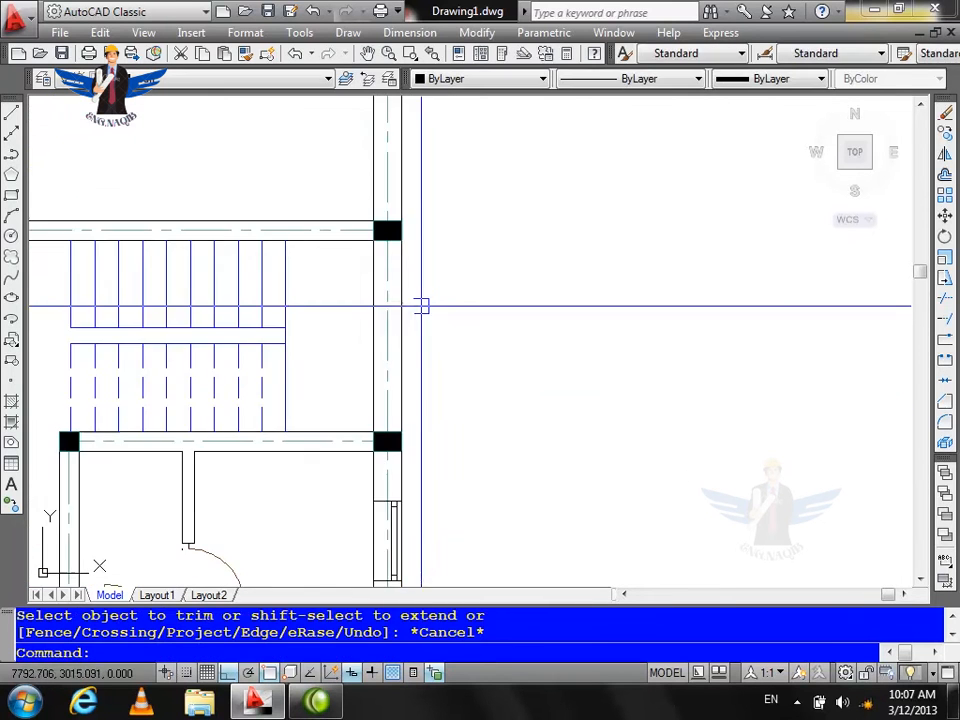
Step: Draw a line along the outer face of the upper-right room's right wall between its two columns
scroll(418, 220, up, 2)
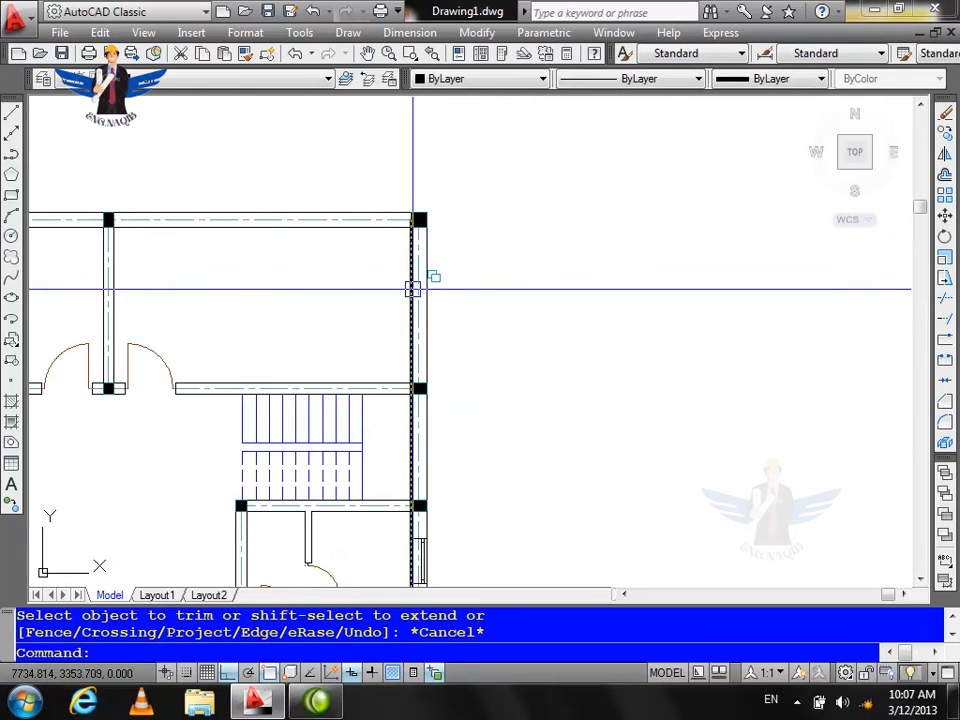
key(Return)
scroll(428, 250, up, 2)
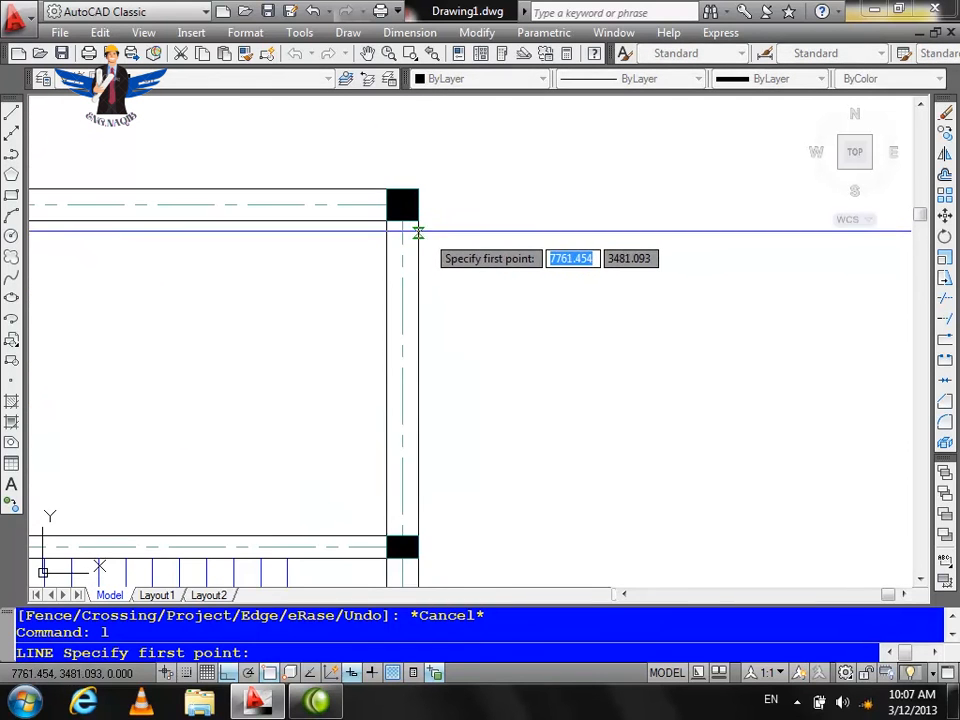
click(418, 220)
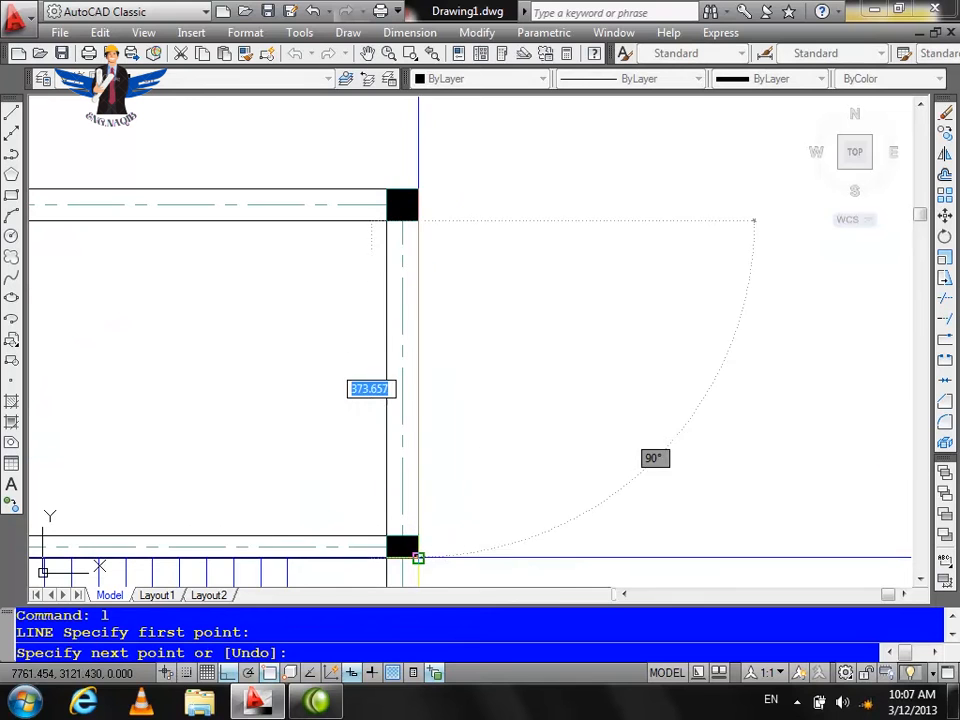
click(418, 536)
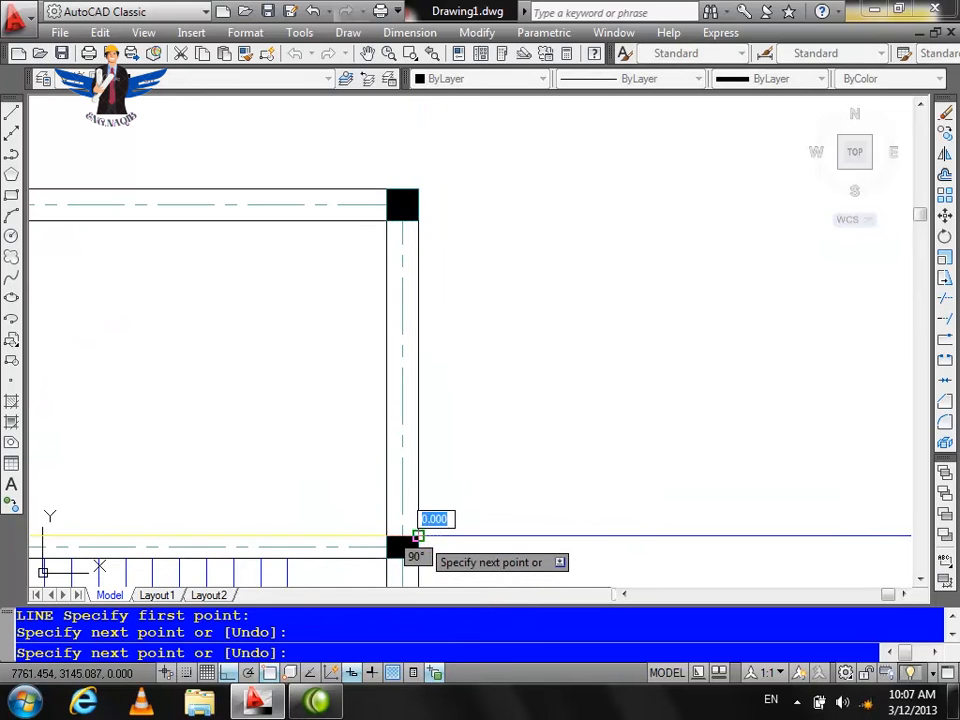
key(Return)
Step: Draw a horizontal guide line from the outer face midpoint of the upper-right room's right wall into the room
key(Return)
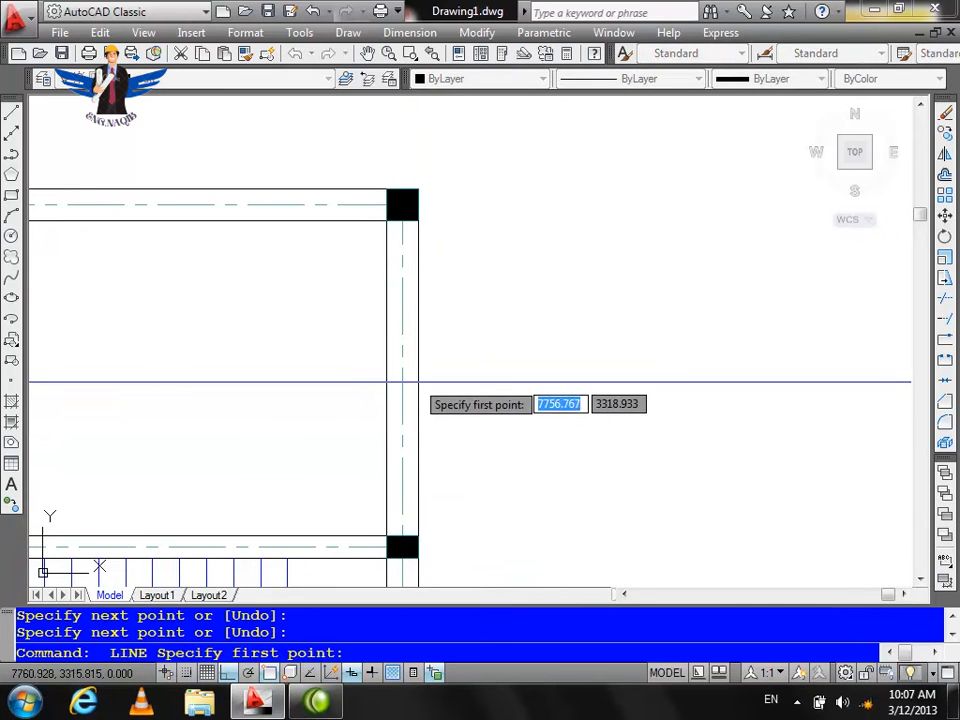
click(418, 378)
click(287, 379)
key(Return)
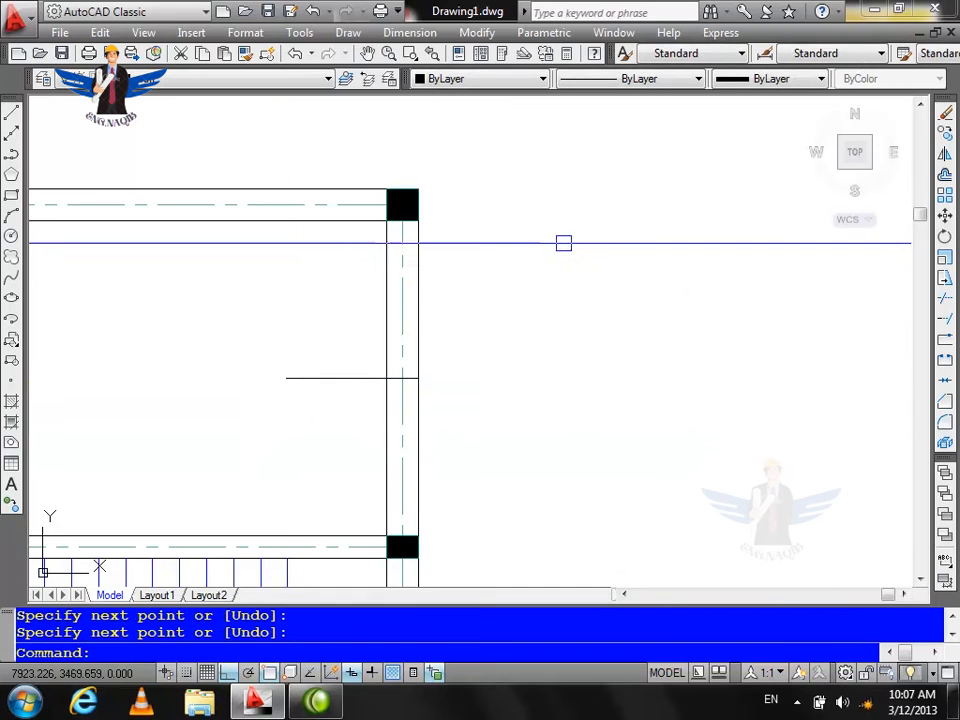
Step: Copy the vertical spare window from its outer-edge midpoint to the midpoint of the outer face of the upper-right room's right wall
scroll(557, 251, down, 8)
key(Escape)
scroll(529, 397, up, 10)
text(cp)
key(Return)
scroll(510, 390, down, 3)
click(455, 415)
click(332, 546)
key(Return)
scroll(397, 488, up, 5)
click(424, 437)
scroll(400, 470, down, 8)
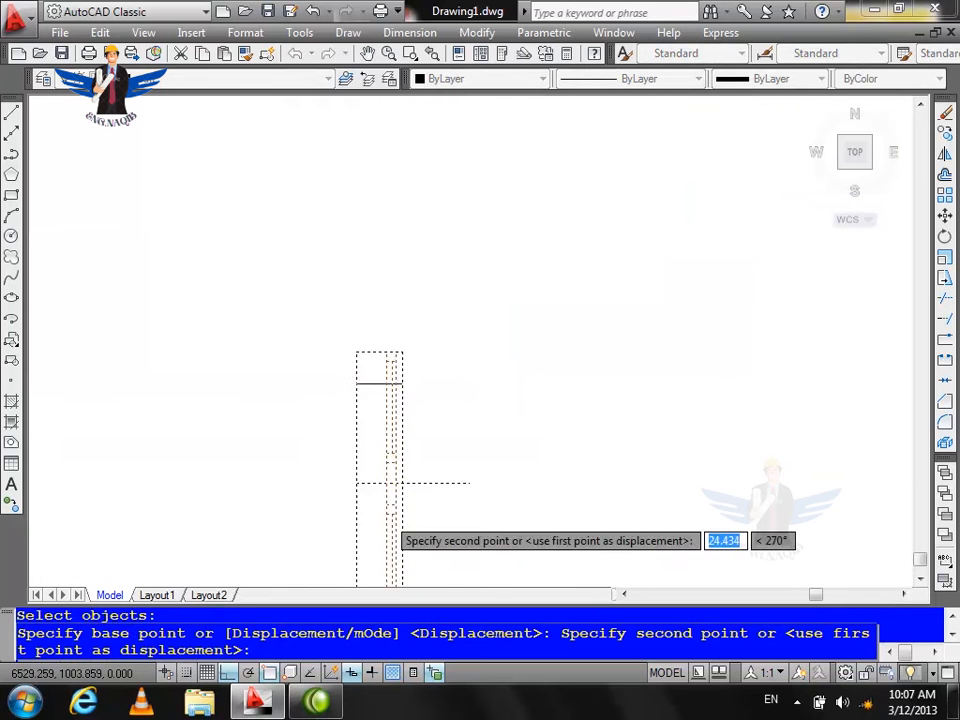
scroll(540, 330, up, 8)
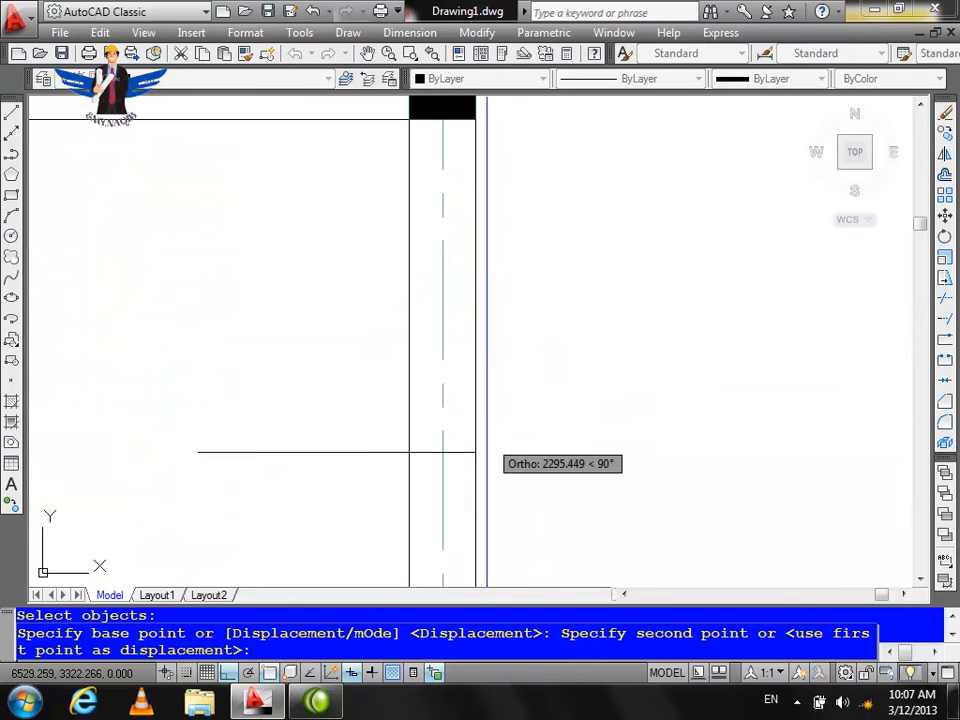
click(475, 452)
key(Escape)
Step: Erase the horizontal guide line at the window placed in the upper-right room's right wall
click(395, 432)
click(322, 488)
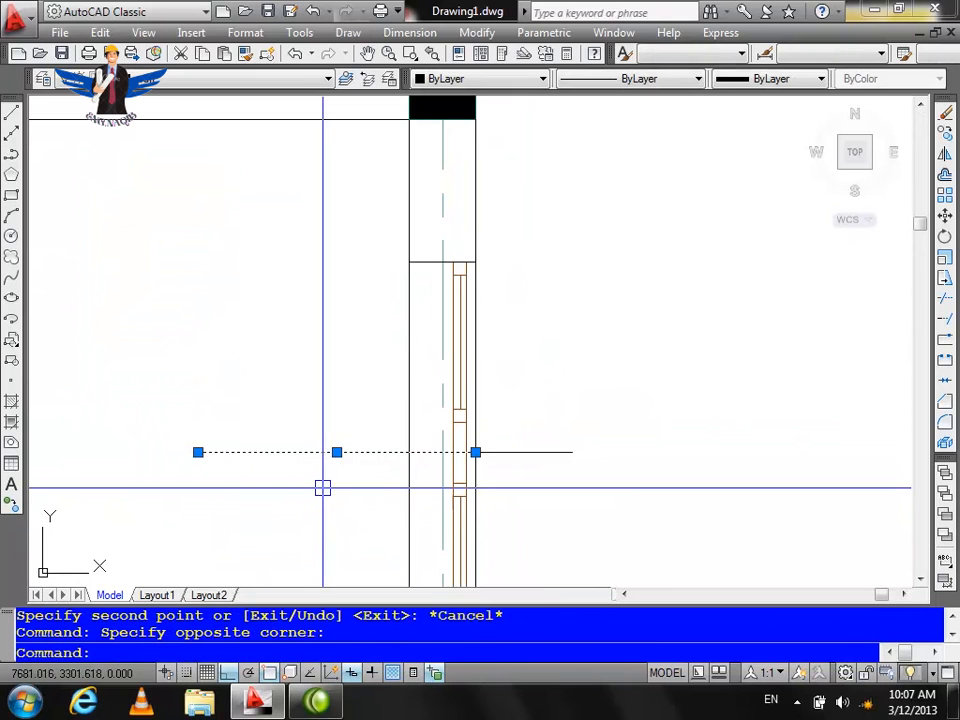
key(Delete)
Step: Draw a line along the outer face of the upper-right room's top wall between its two columns
scroll(474, 214, down, 6)
scroll(570, 309, up, 4)
scroll(570, 309, down, 3)
scroll(544, 302, up, 6)
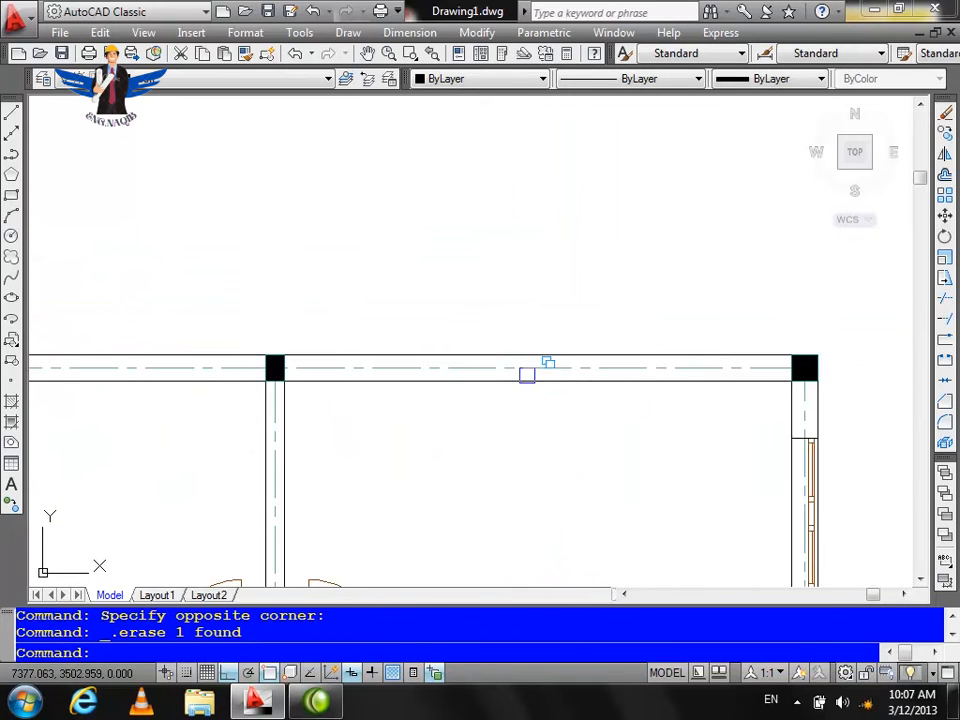
key(Return)
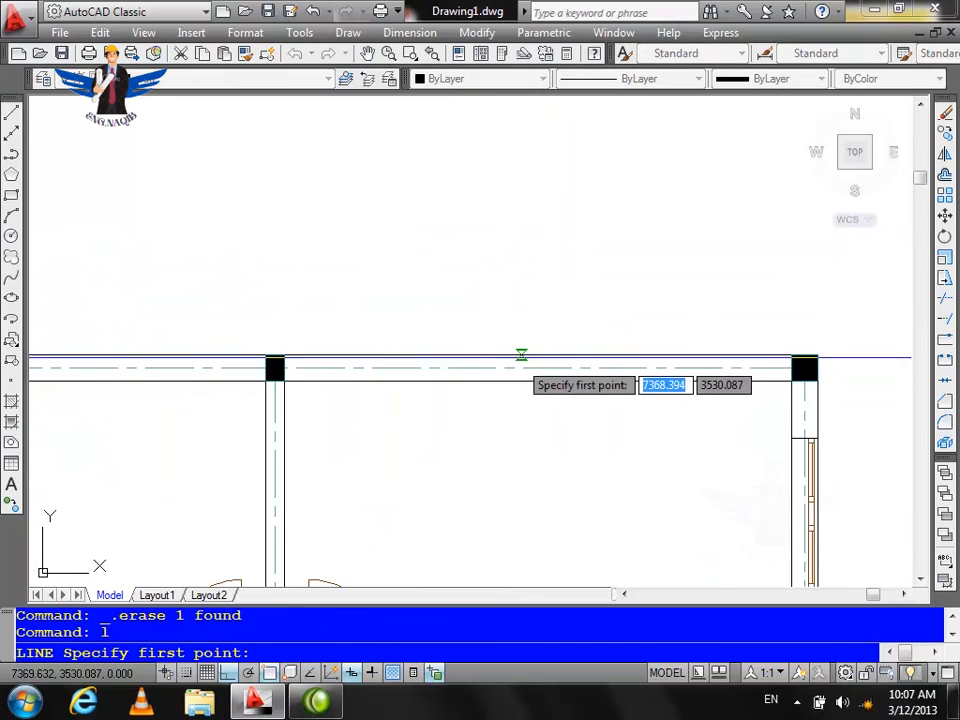
click(792, 356)
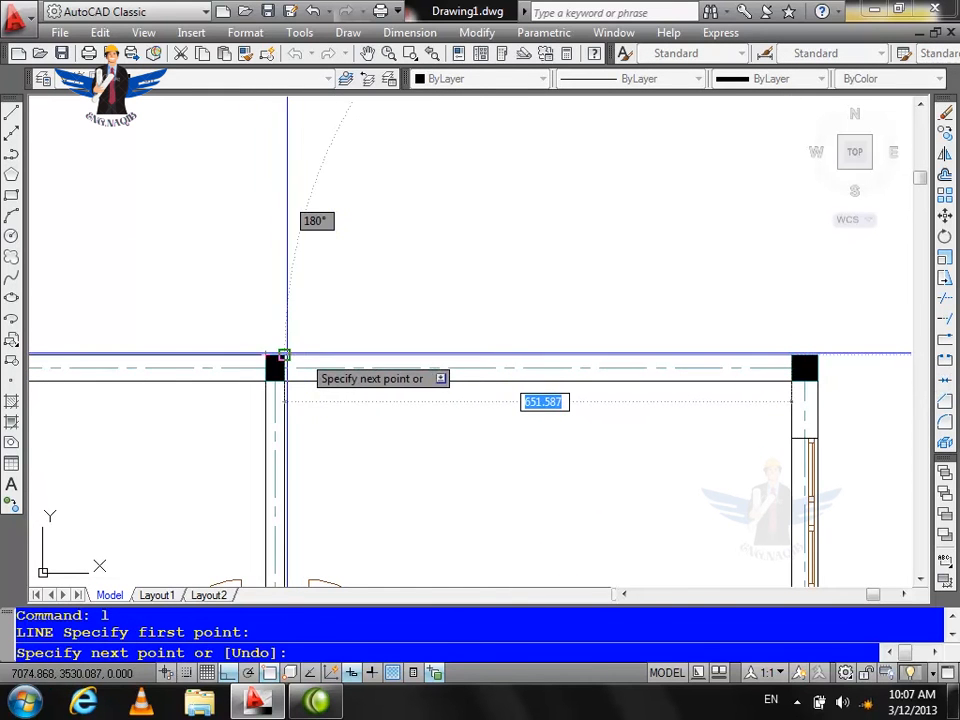
click(284, 355)
key(Return)
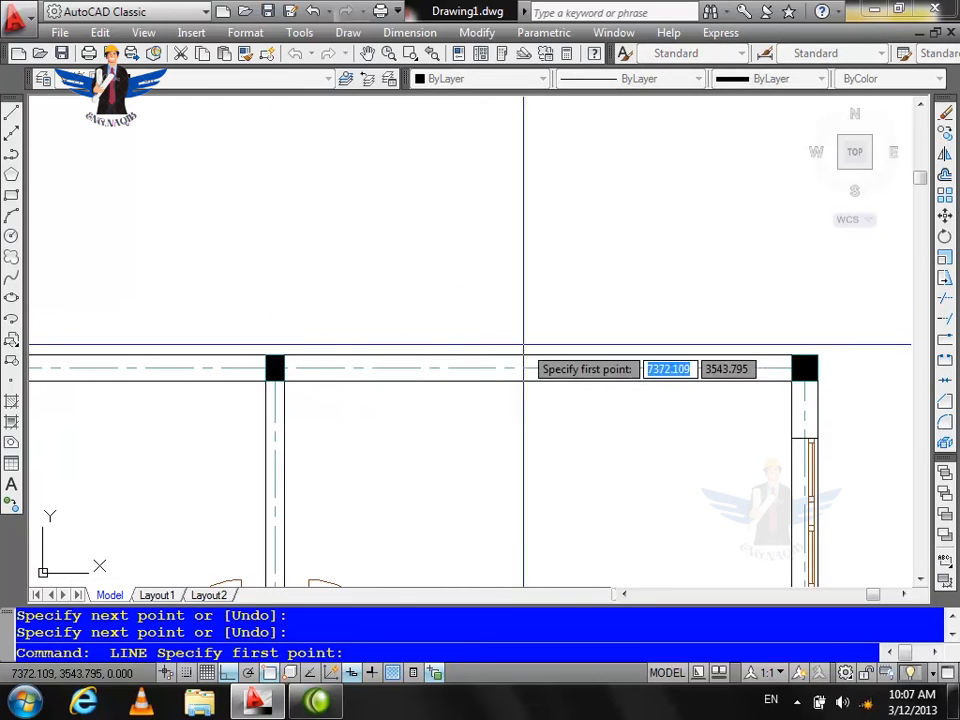
Step: Draw a vertical guide line from the outer face midpoint of the upper-right room's top wall down into the room
click(538, 355)
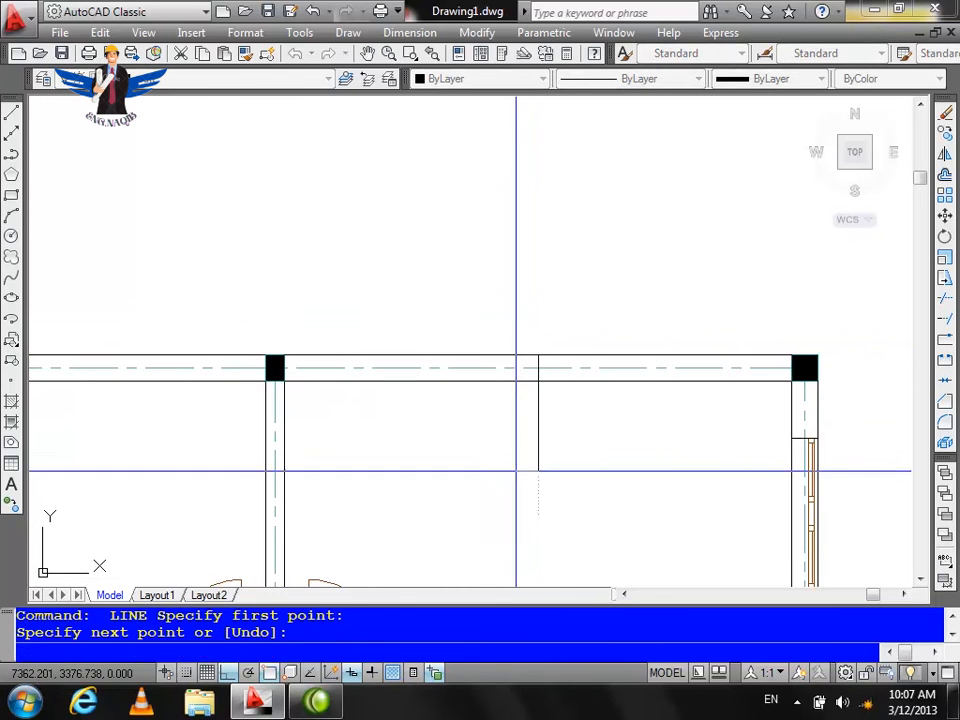
click(538, 471)
key(Return)
Step: Rotate the vertical spare window below the plan 90° counterclockwise so that it lies horizontally with its outer side up
scroll(596, 247, down, 9)
scroll(533, 444, up, 5)
scroll(533, 444, up, 5)
key(Escape)
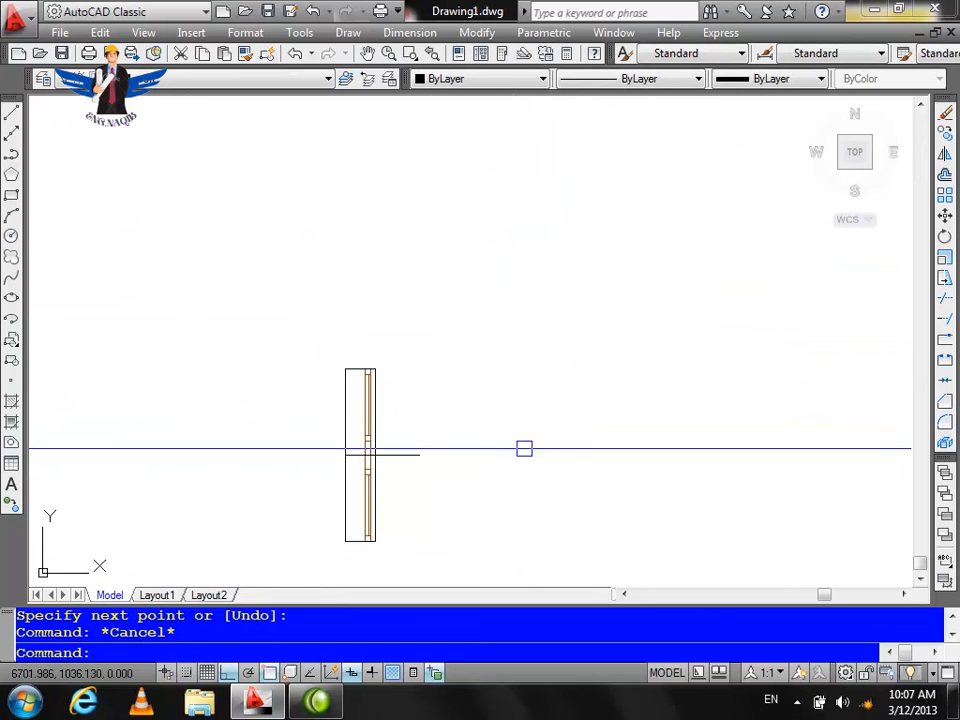
key(Return)
scroll(492, 340, down, 2)
click(499, 332)
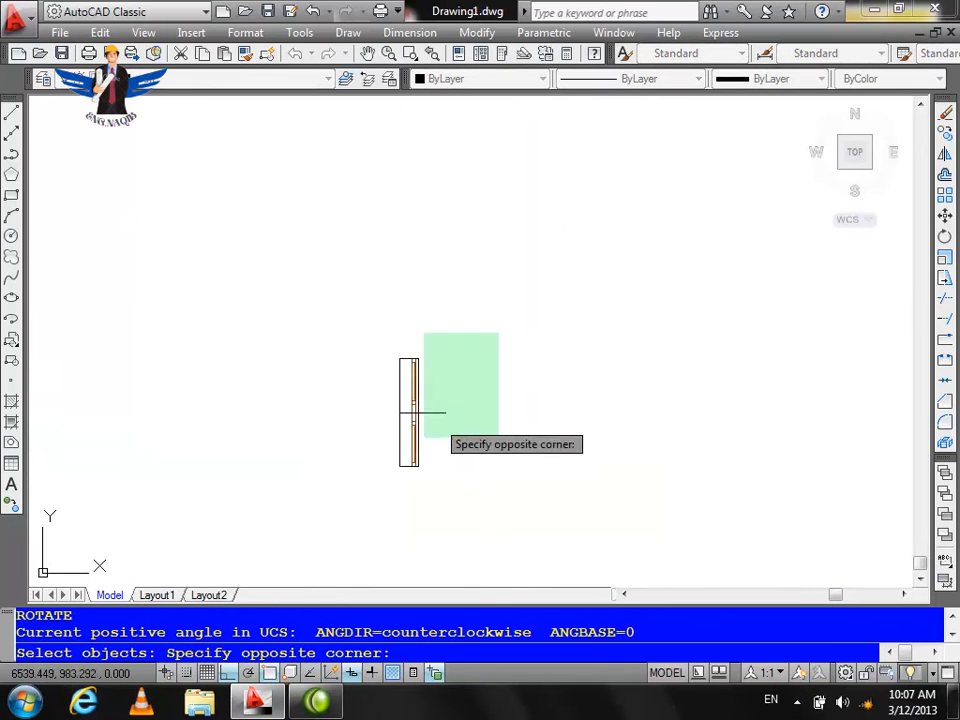
click(384, 471)
key(Return)
click(543, 443)
scroll(540, 330, down, 3)
key(Escape)
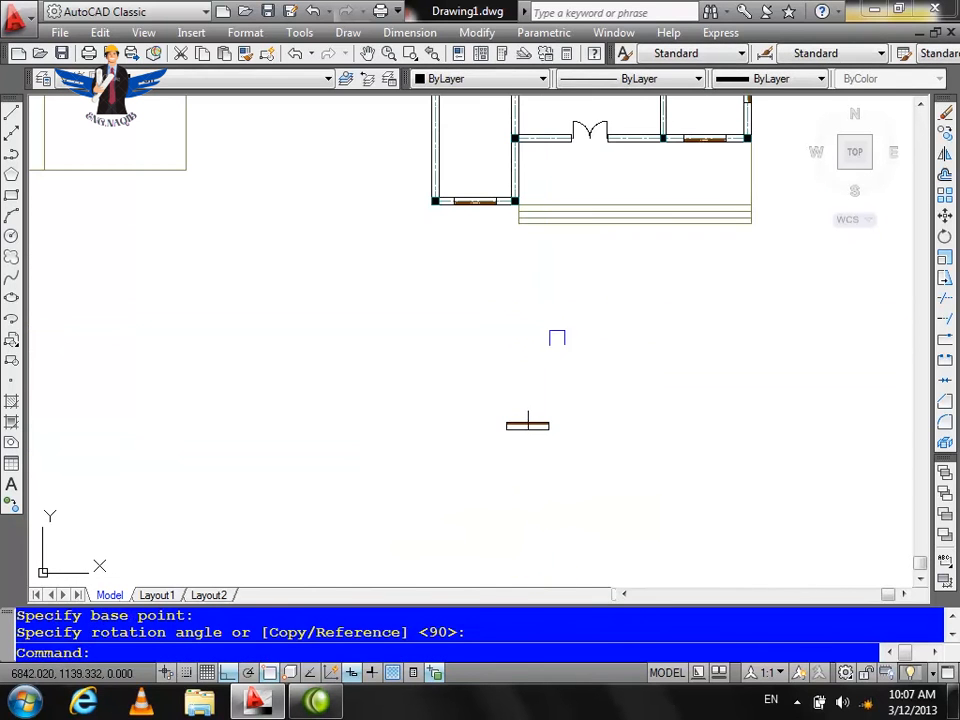
Step: Copy the horizontal spare window from its inner-edge midpoint straight up about 2833 units, to just above the plan's top wall
text(cp)
key(Return)
click(579, 354)
click(456, 489)
key(Return)
scroll(548, 405, down, 8)
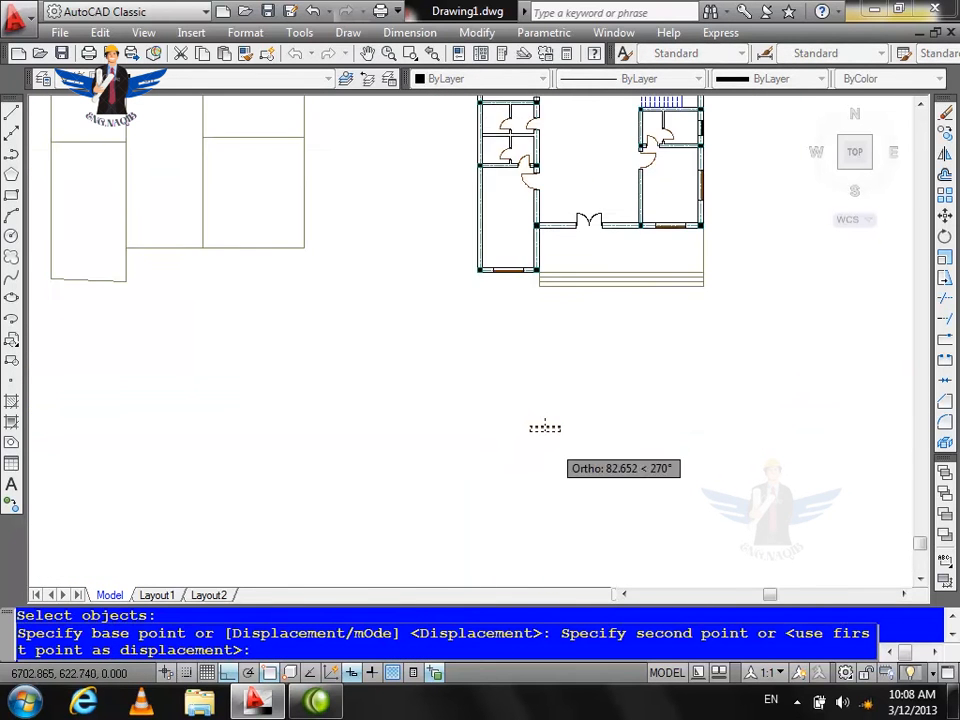
scroll(579, 326, up, 10)
scroll(600, 280, up, 4)
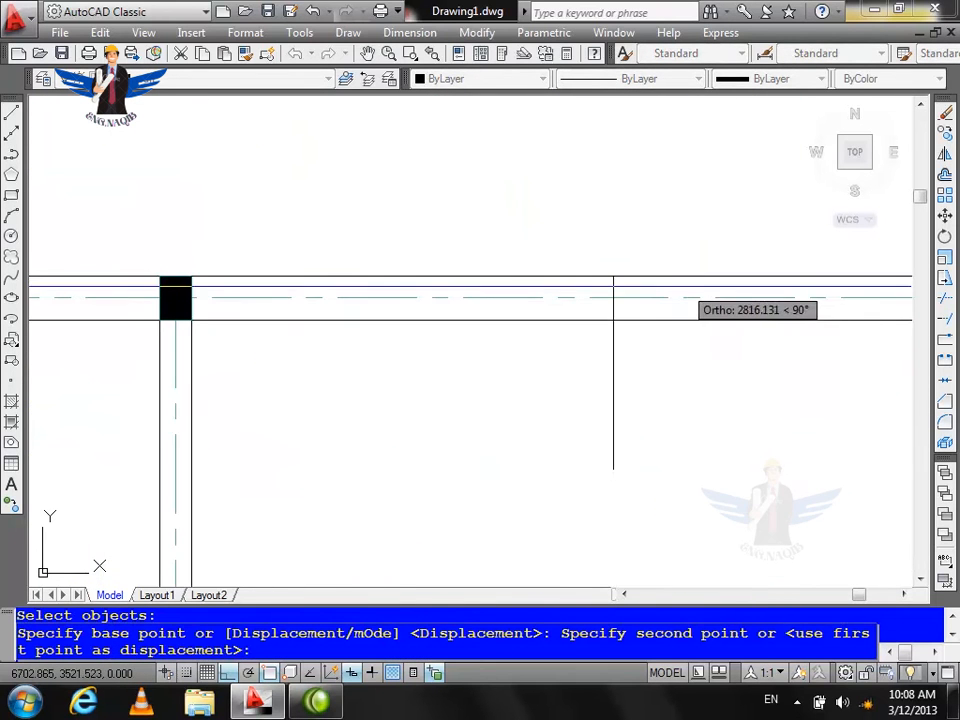
click(613, 267)
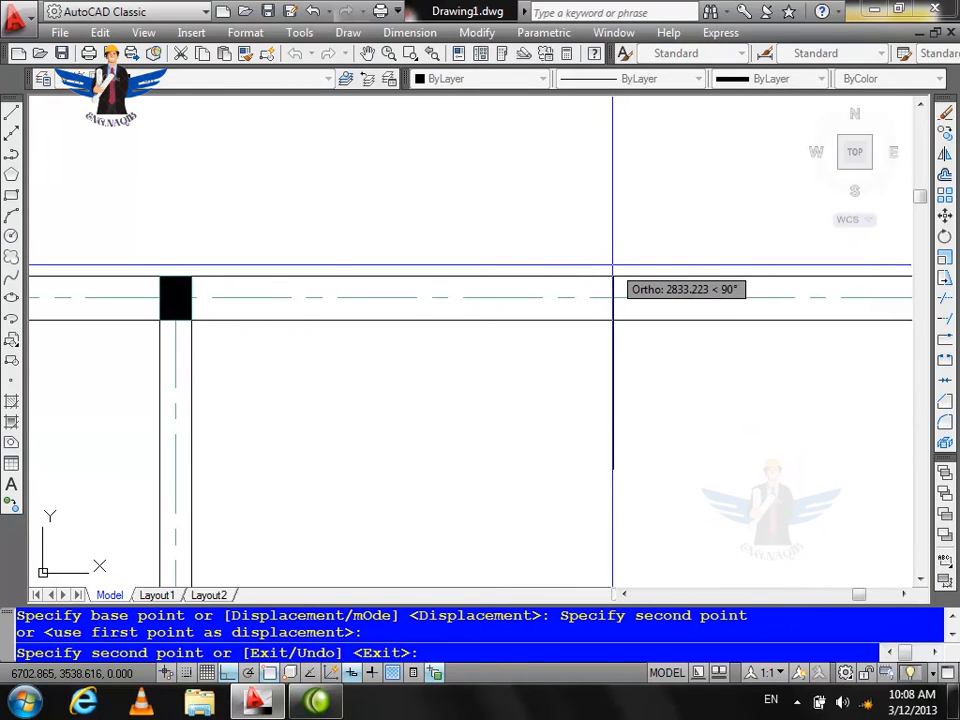
Step: Place another window copy in the upper-right room's top wall, its inner-edge midpoint where the guide line crosses the inner face
scroll(600, 266, down, 2)
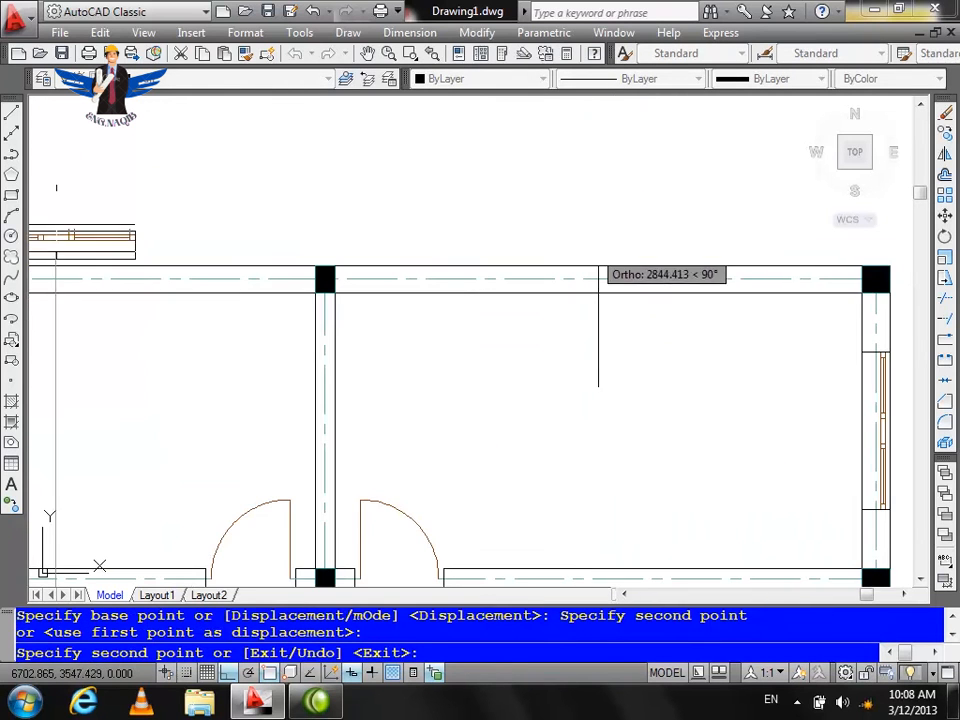
click(598, 266)
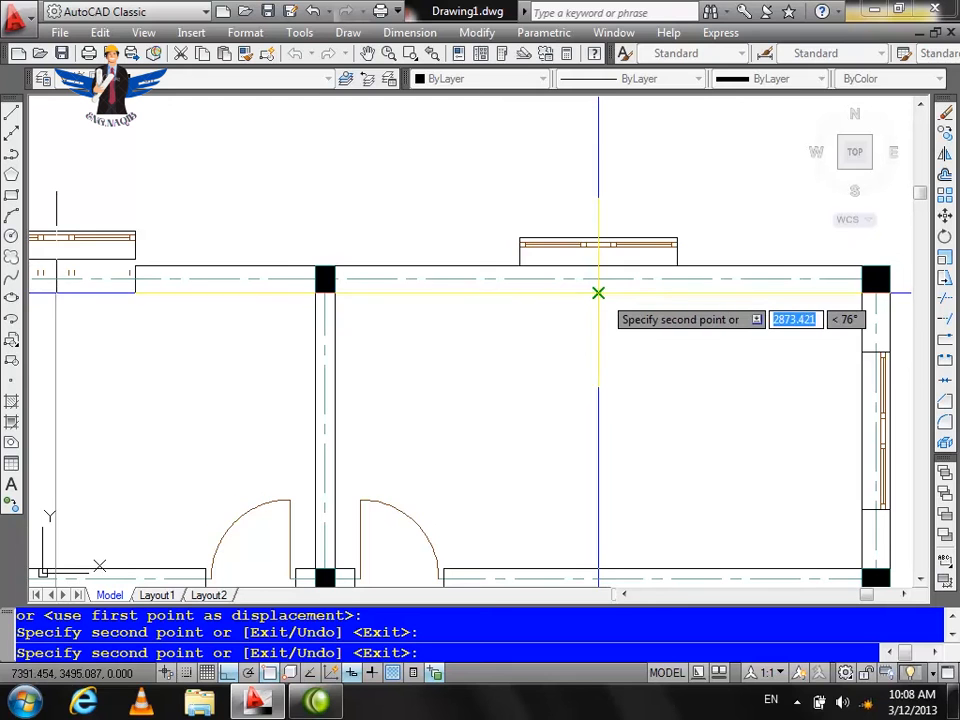
key(ctrl+z)
scroll(598, 292, up, 2)
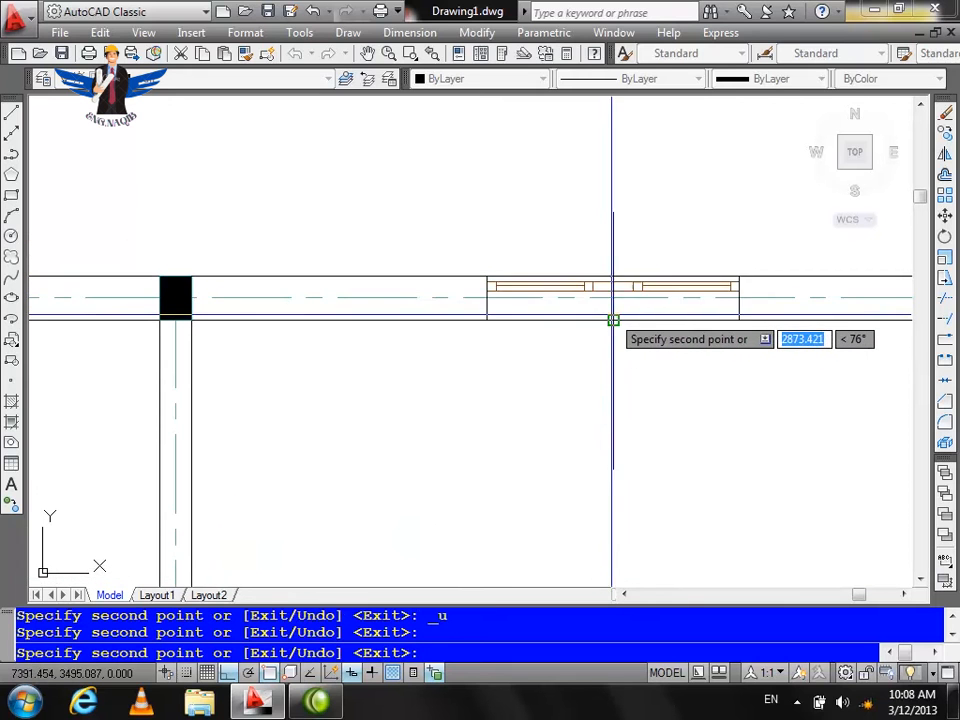
key(Escape)
Step: Erase the vertical guide line at the window placed in the upper-right room's top wall
scroll(650, 255, down, 2)
drag(671, 236, 638, 240)
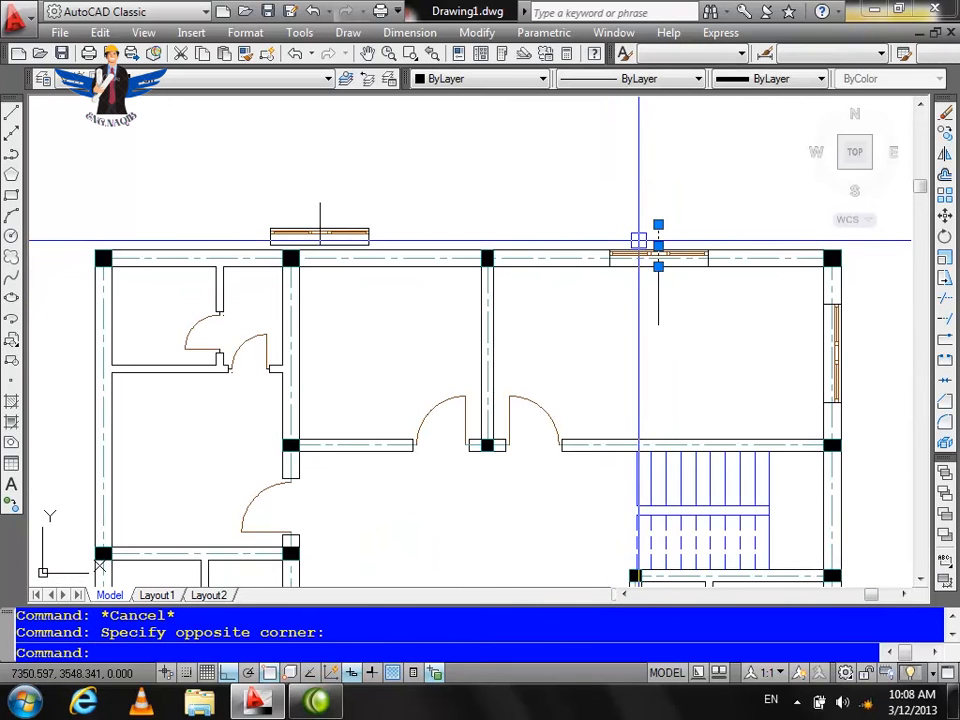
key(Delete)
scroll(665, 284, up, 4)
scroll(746, 270, down, 3)
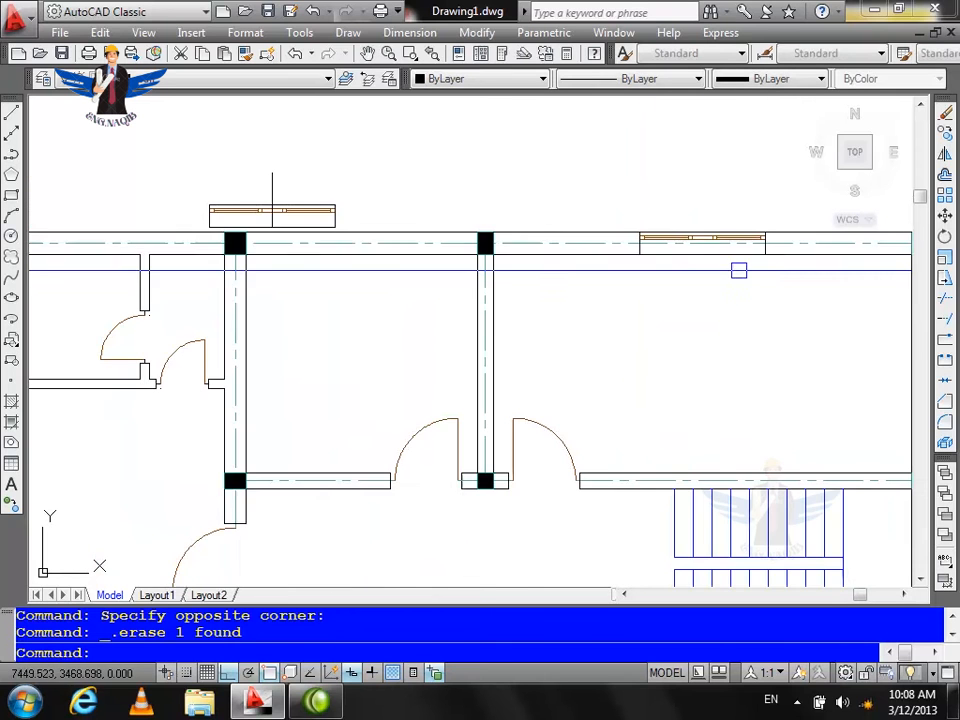
scroll(461, 171, up, 2)
scroll(517, 168, down, 1)
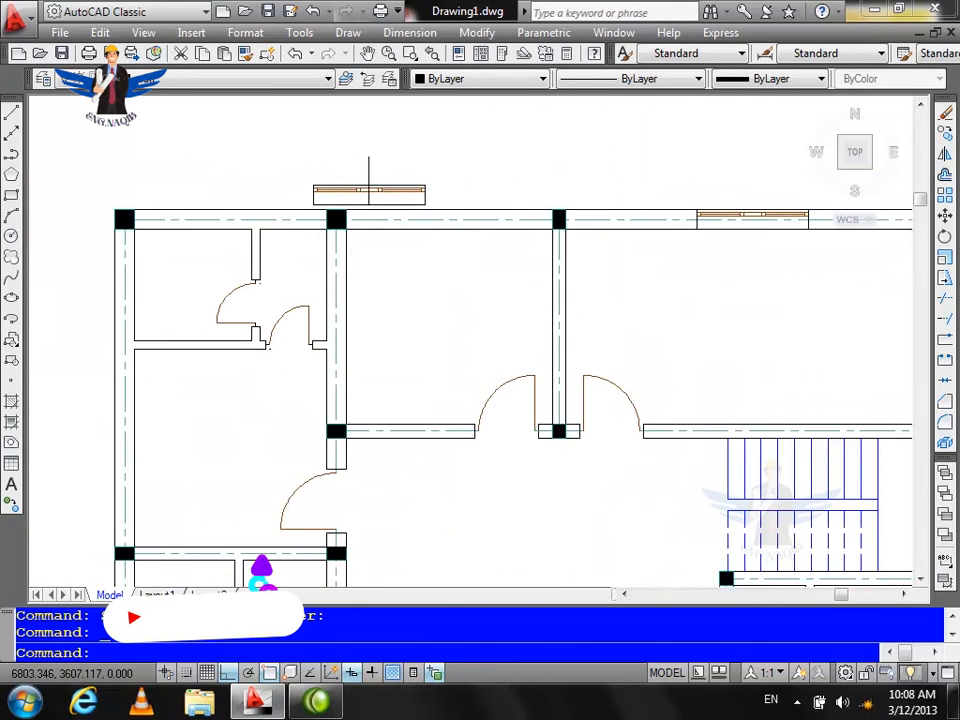
Step: Draw a line along the inner face of the middle upper room's top wall between its two columns
scroll(435, 167, up, 3)
scroll(489, 206, down, 4)
scroll(318, 179, up, 3)
scroll(475, 200, down, 2)
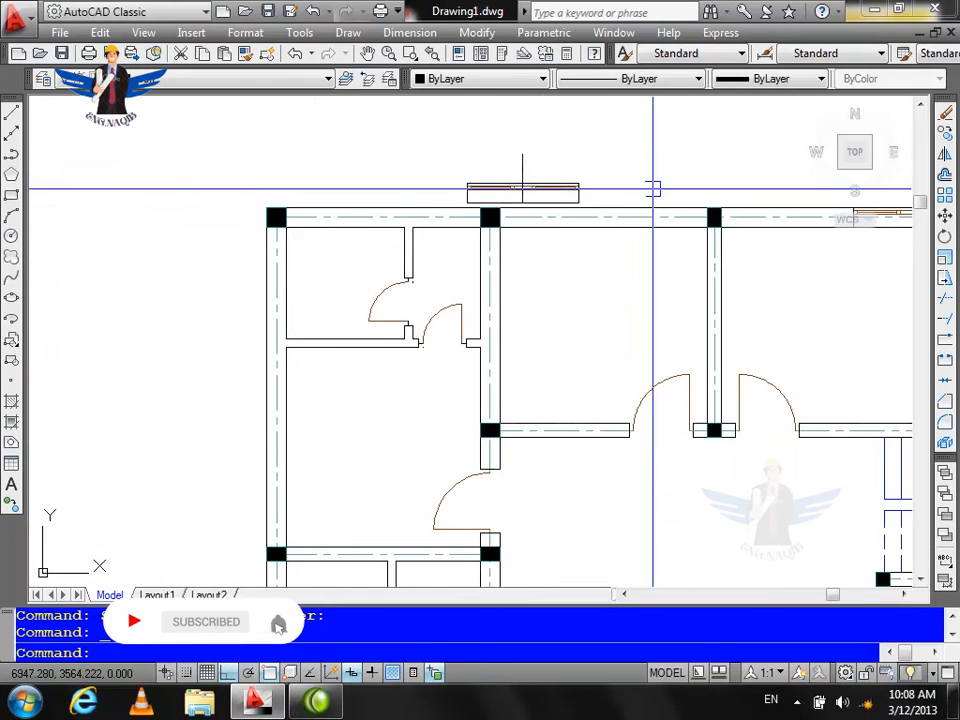
scroll(660, 195, up, 2)
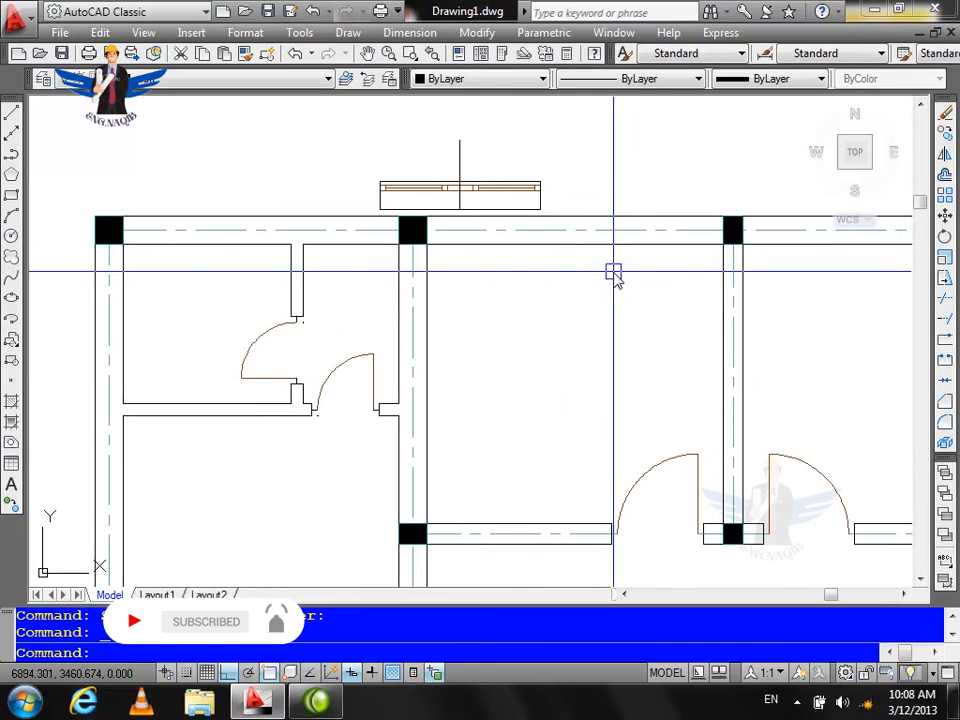
text(l)
key(Return)
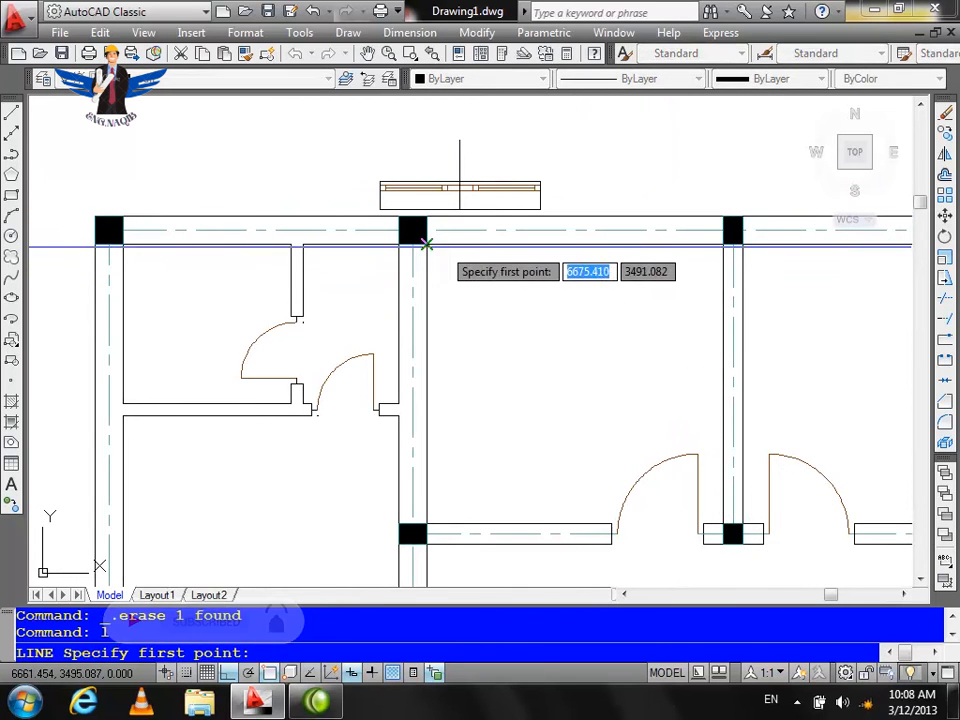
click(418, 244)
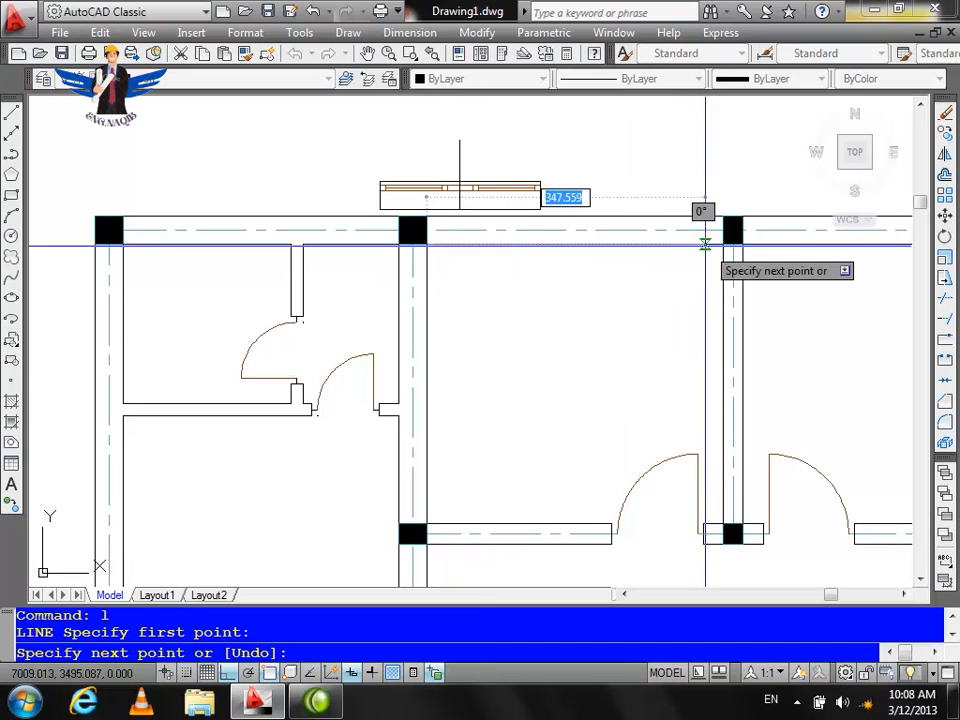
key(Return)
Step: Draw a short guide line from the inner face midpoint of the middle upper room's top wall across to the outer face
key(Return)
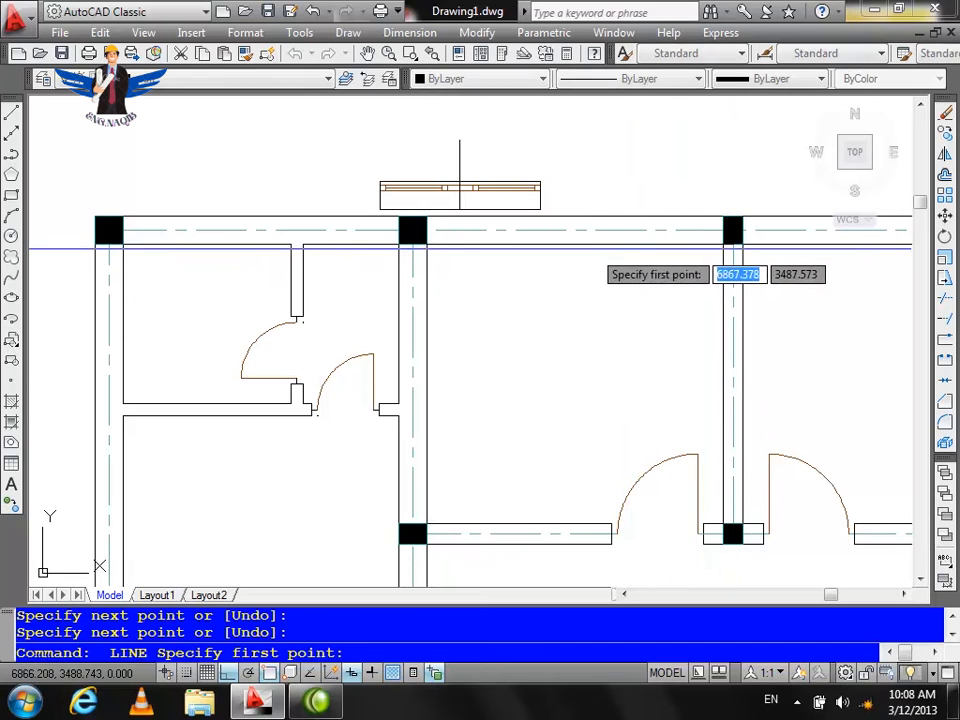
click(574, 244)
click(572, 217)
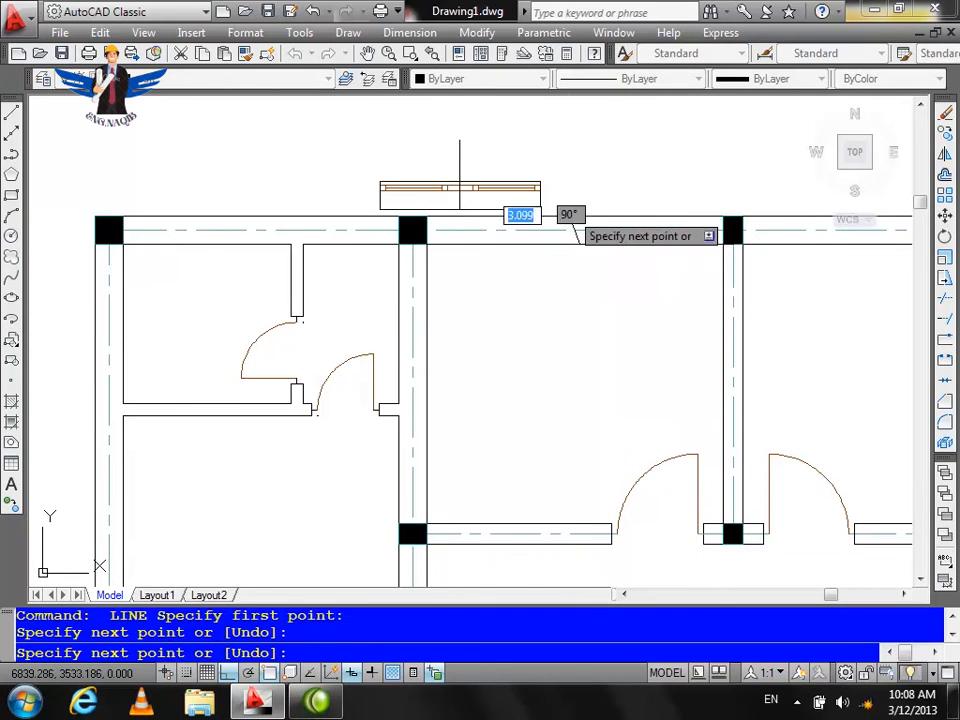
key(Return)
scroll(575, 222, up, 2)
key(Escape)
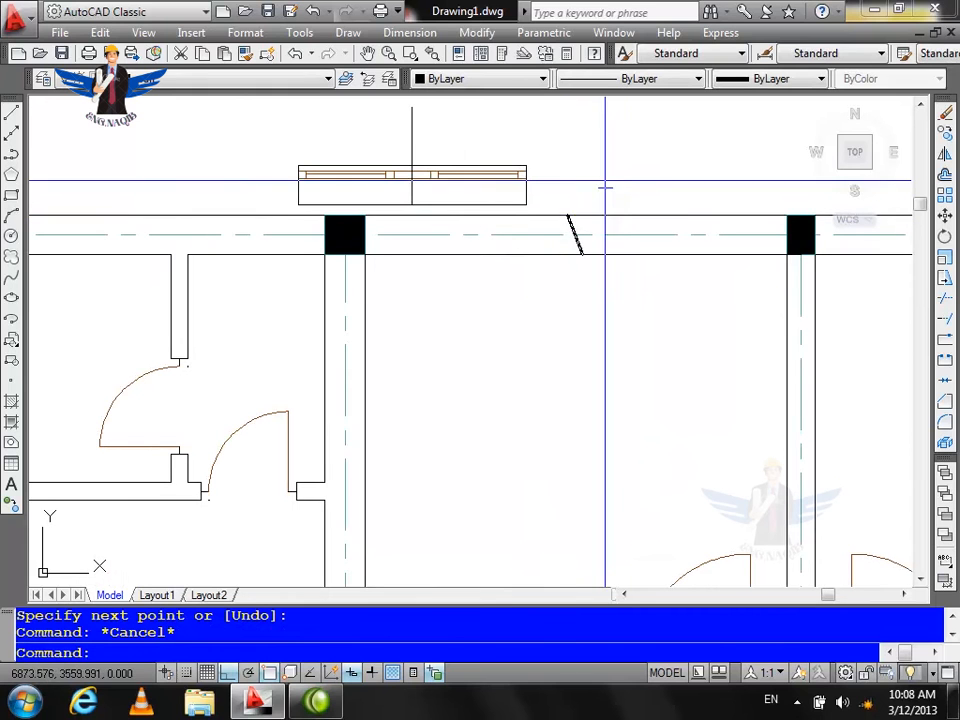
Step: Move the window above the top wall from its inner-edge midpoint to the inner face midpoint of the middle upper room's top wall
text(m)
key(Return)
click(591, 128)
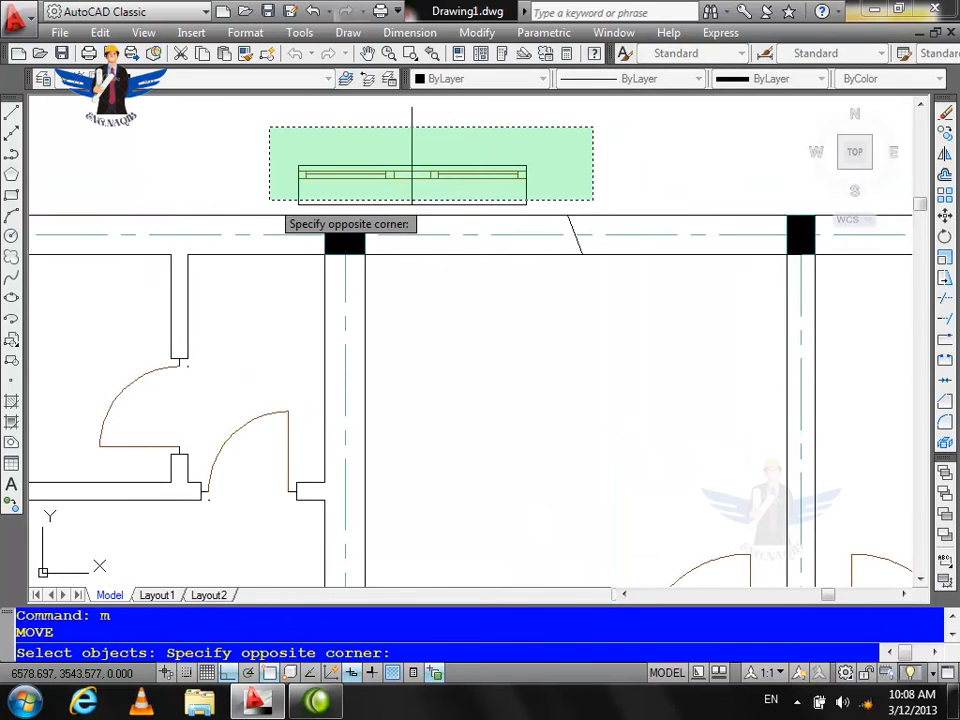
click(270, 206)
key(Return)
click(410, 206)
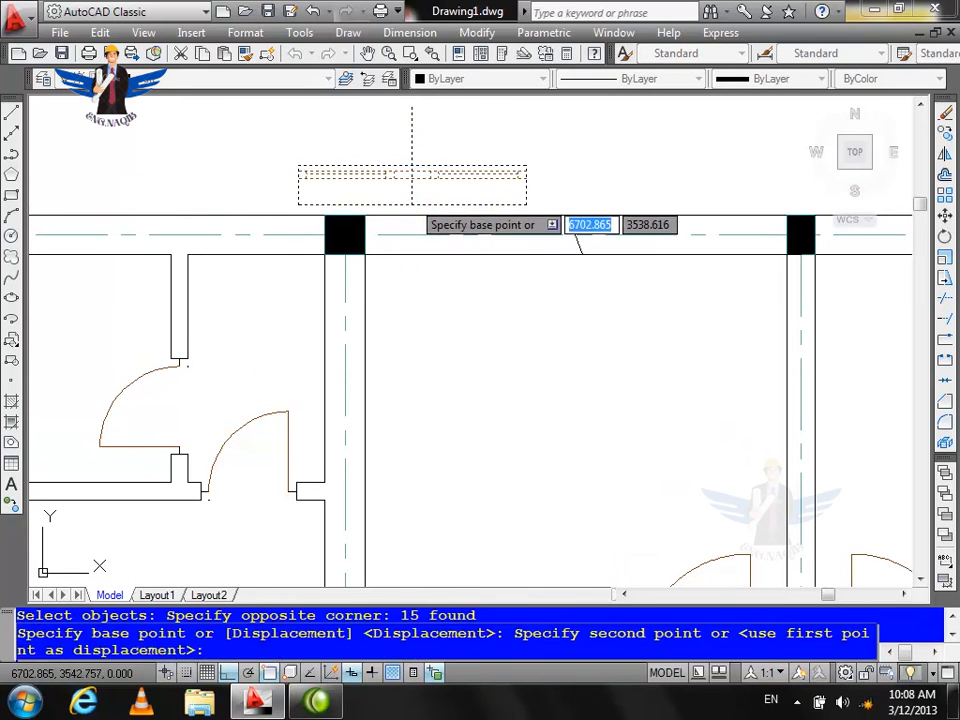
click(583, 257)
scroll(576, 229, up, 5)
key(Escape)
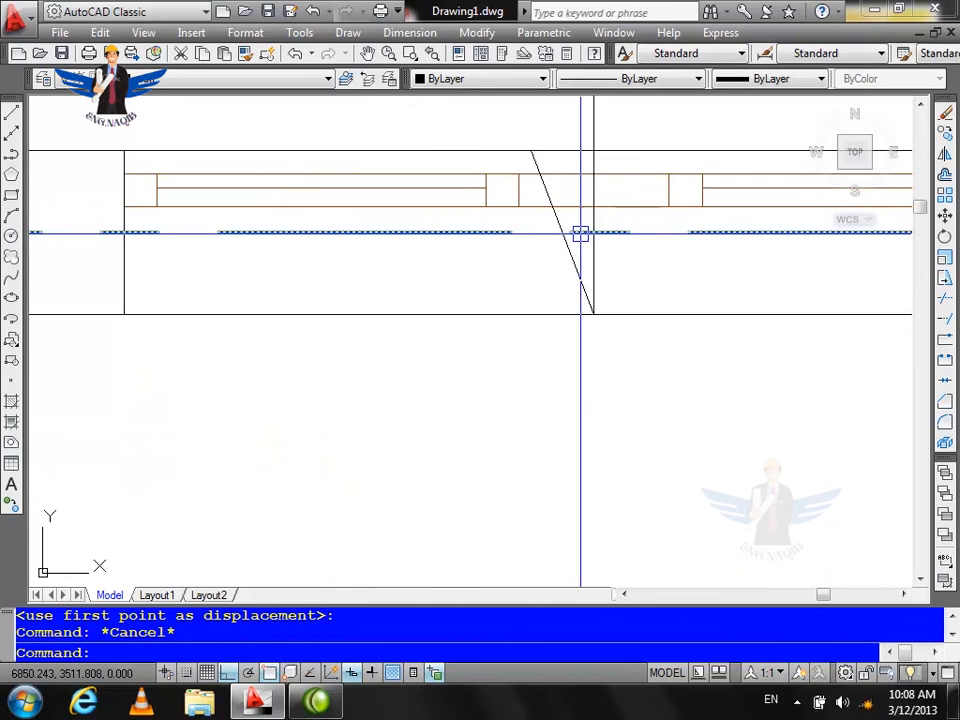
Step: Erase the slanted guide line and the centre line at the middle upper room's window
click(632, 263)
click(543, 283)
key(Delete)
scroll(566, 217, down, 6)
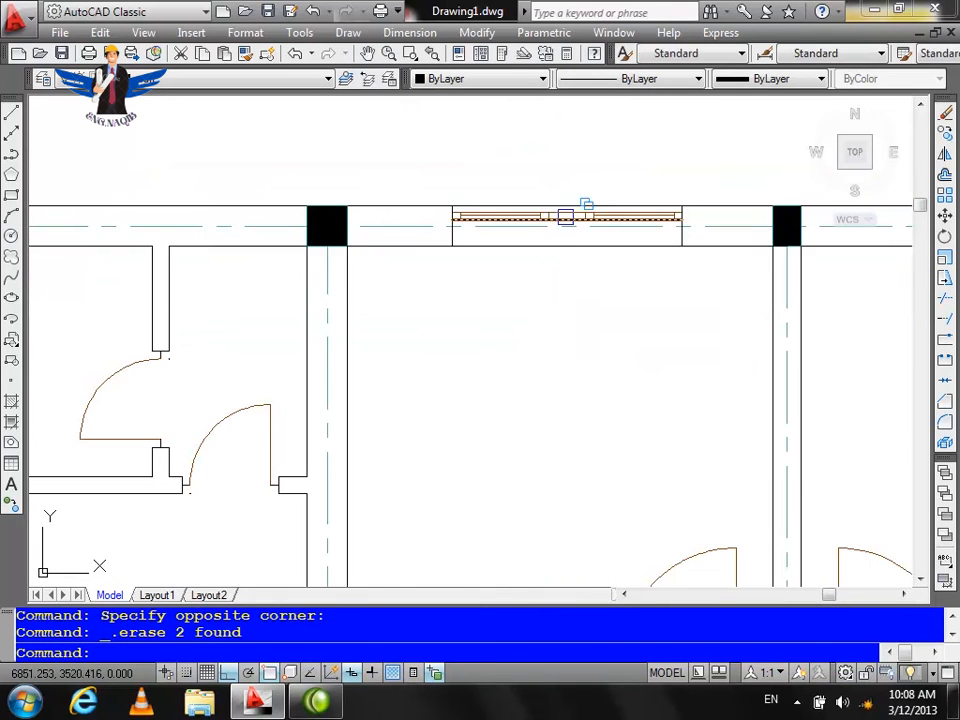
Step: Look over the left-hand rooms of the plan for outer walls that still need windows
scroll(584, 226, down, 6)
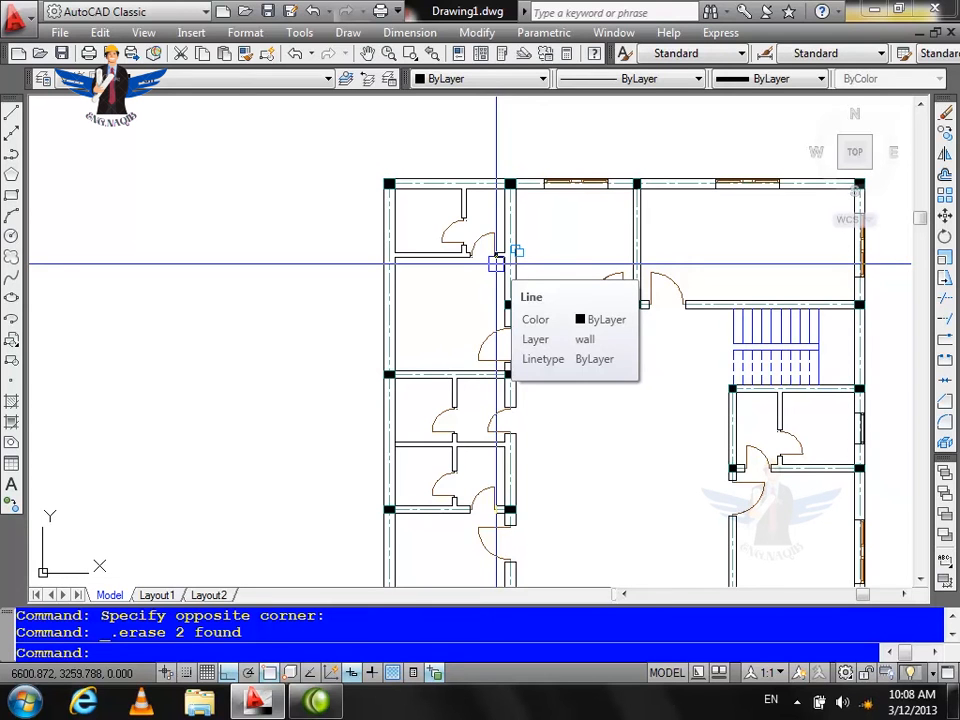
scroll(308, 111, down, 5)
scroll(261, 228, up, 5)
scroll(261, 228, down, 5)
scroll(311, 253, up, 3)
scroll(516, 264, down, 3)
scroll(451, 226, up, 5)
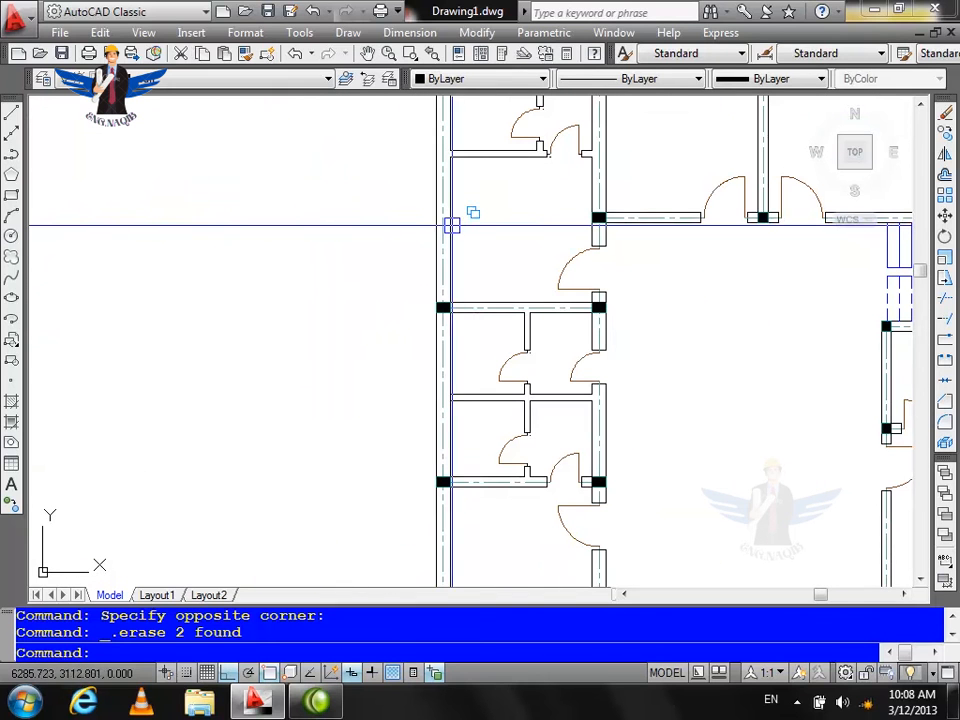
scroll(465, 212, down, 2)
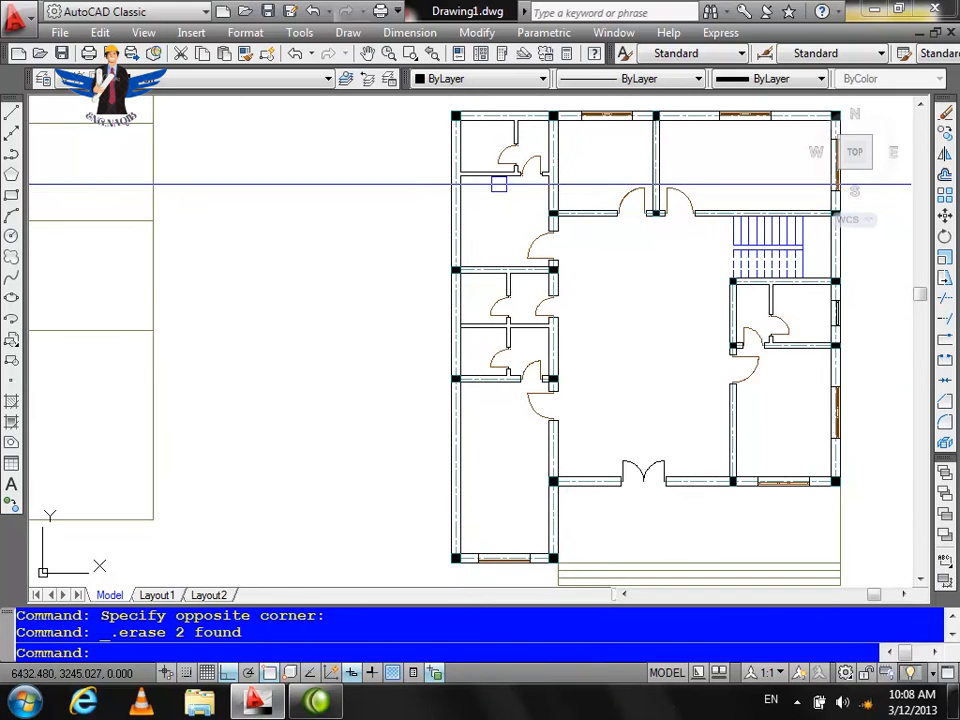
scroll(480, 216, down, 3)
scroll(514, 223, up, 5)
scroll(484, 336, down, 3)
scroll(481, 330, up, 4)
scroll(471, 356, up, 1)
Step: Draw a line along the inner face of the lower-left room's left wall between its two columns
text(l)
key(Return)
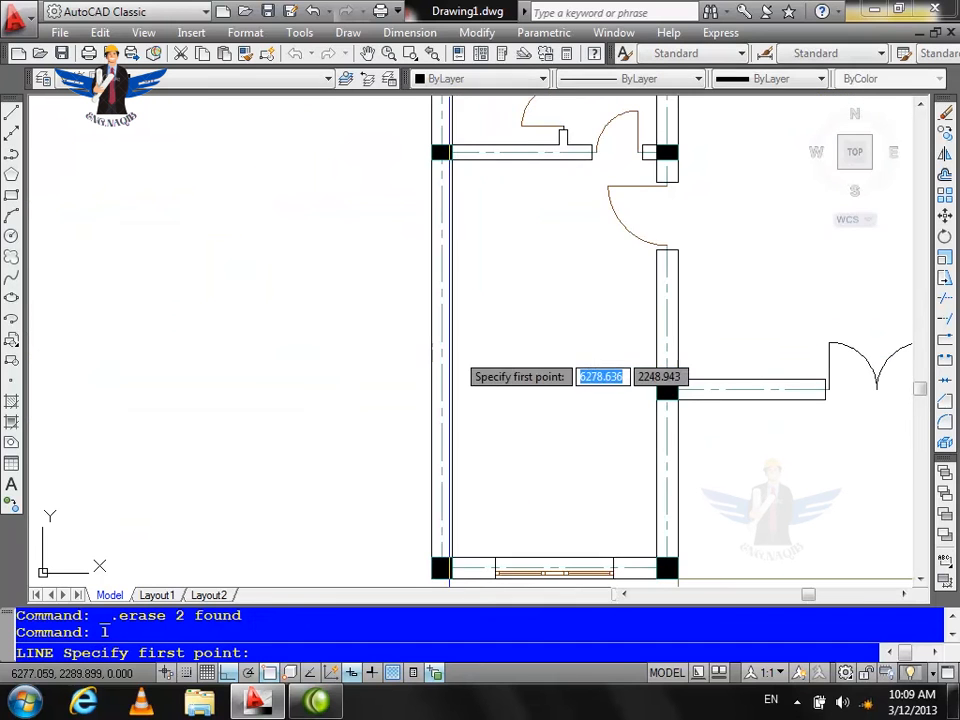
click(450, 154)
scroll(448, 154, down, 2)
scroll(452, 154, down, 2)
scroll(448, 321, up, 5)
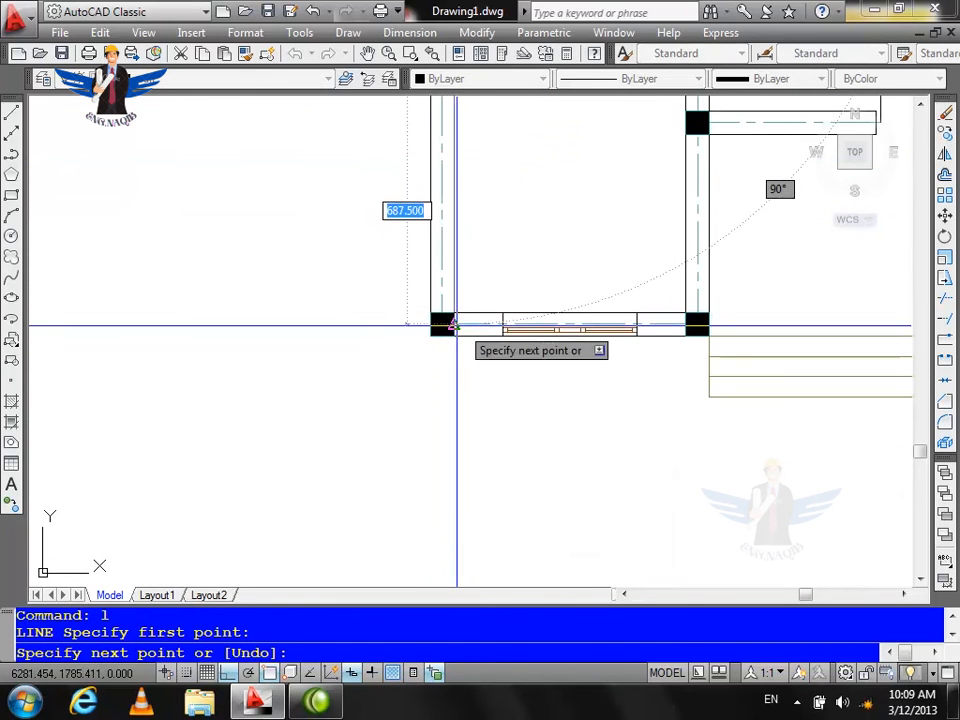
click(452, 318)
scroll(443, 358, down, 3)
key(Return)
scroll(443, 360, up, 5)
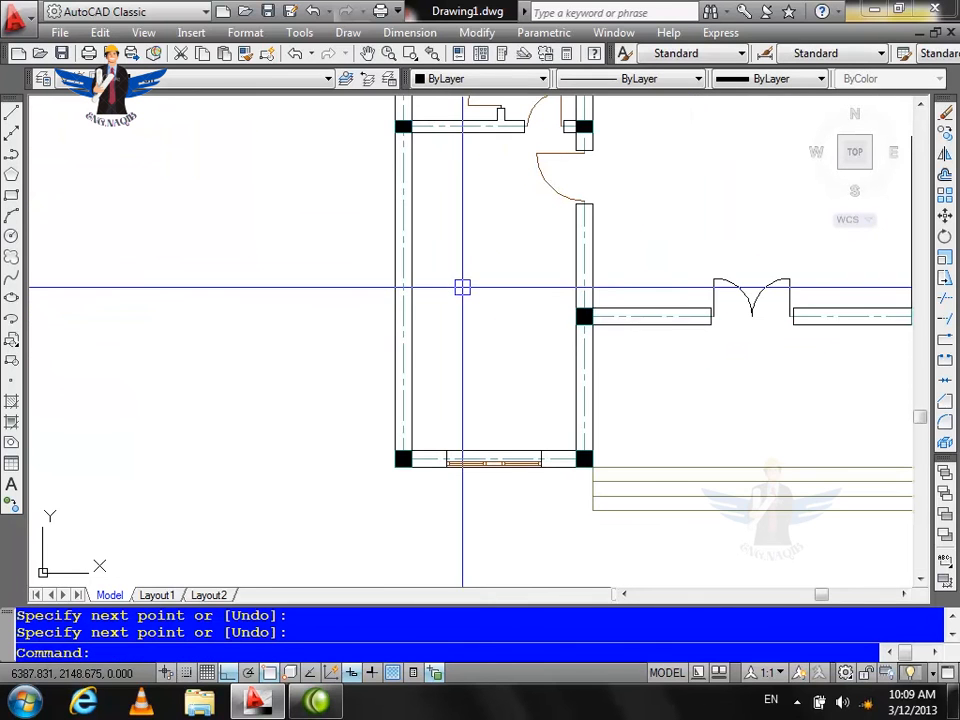
Step: Draw a horizontal guide line from the inner face midpoint of the lower-left room's left wall outward past the wall
key(Return)
click(411, 292)
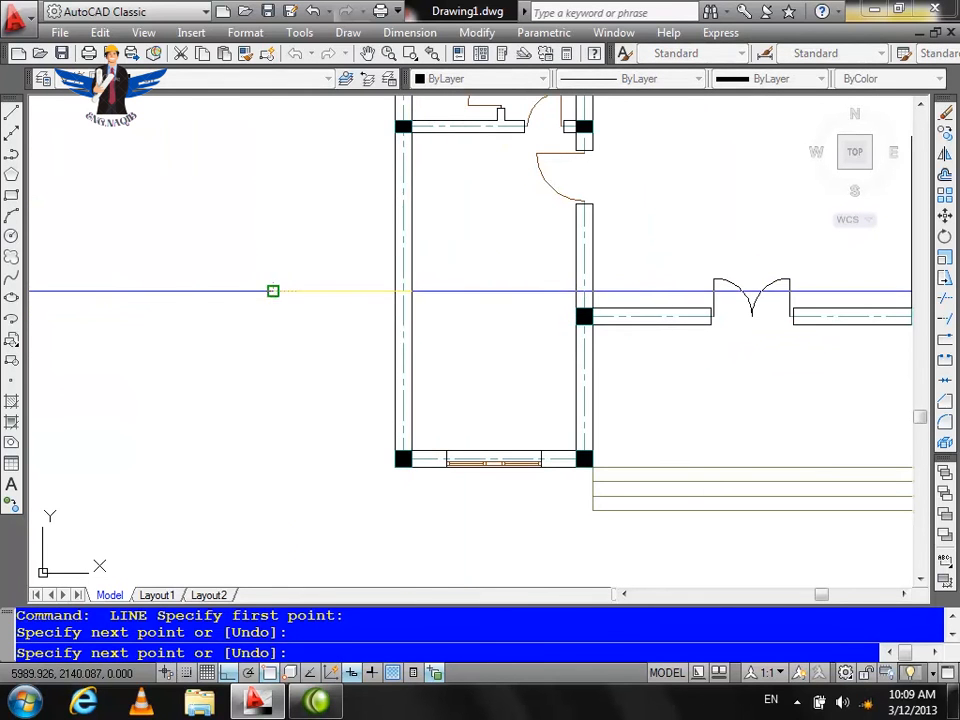
click(272, 290)
key(Return)
scroll(322, 292, down, 3)
key(Escape)
Step: Rotate the horizontal spare window below the plan 90° counterclockwise so that it stands vertically with its outer side facing left
scroll(436, 582, up, 4)
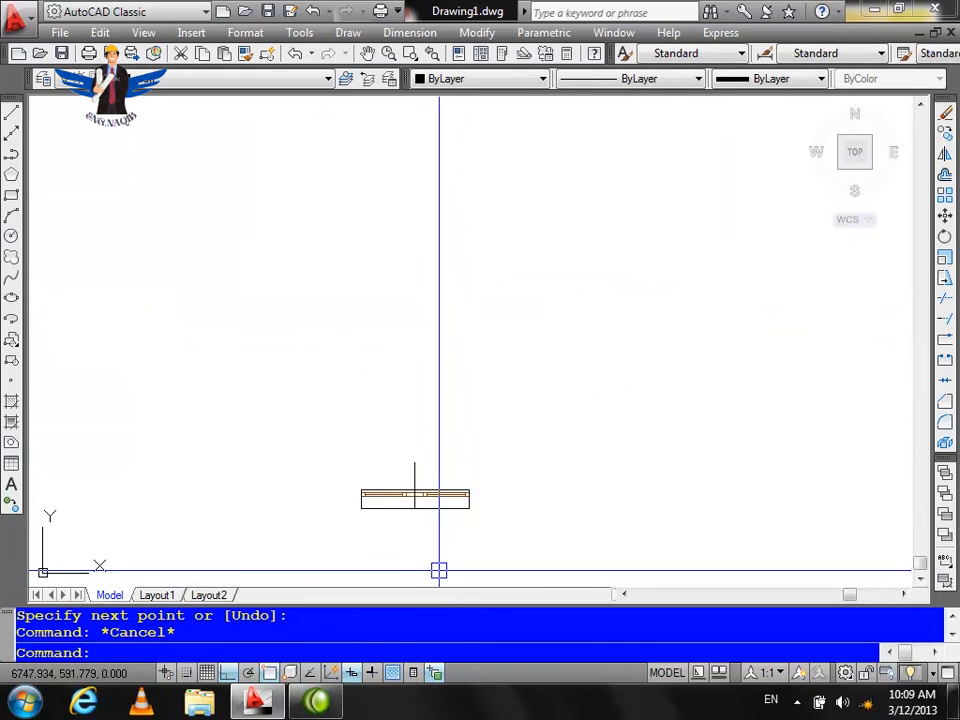
text(ro)
scroll(447, 553, down, 2)
key(Return)
click(504, 426)
click(336, 502)
key(Return)
click(499, 431)
click(498, 367)
Step: Move the vertical spare window from its inner-edge midpoint to the inner face midpoint of the lower-left room's left wall
text(m)
key(Return)
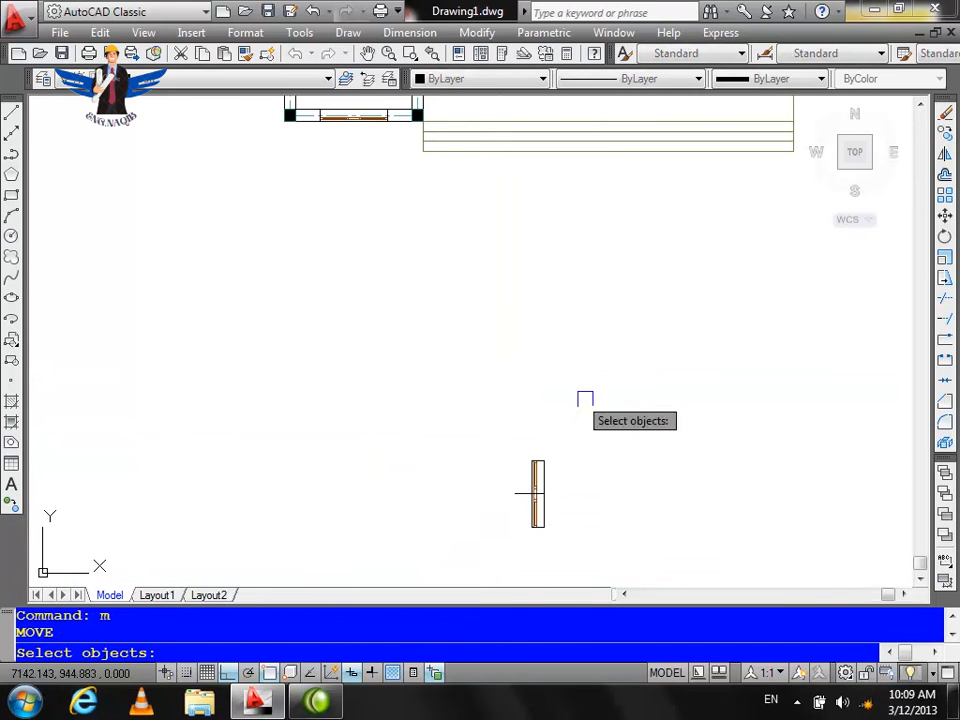
click(660, 420)
click(478, 557)
key(Return)
scroll(542, 514, up, 3)
click(546, 530)
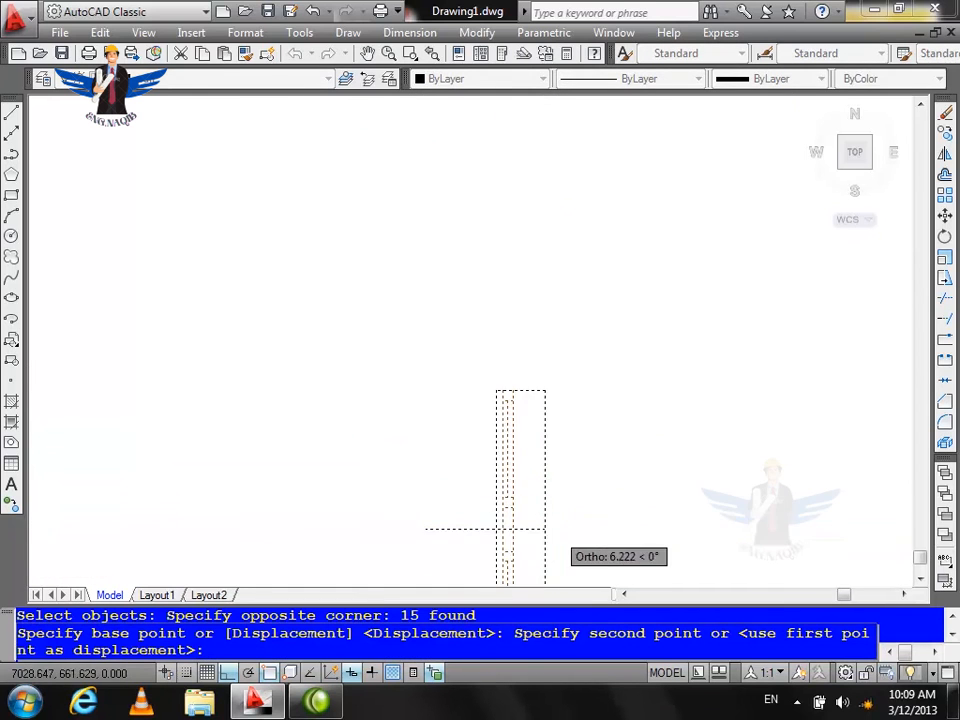
scroll(499, 429, down, 3)
scroll(499, 429, up, 4)
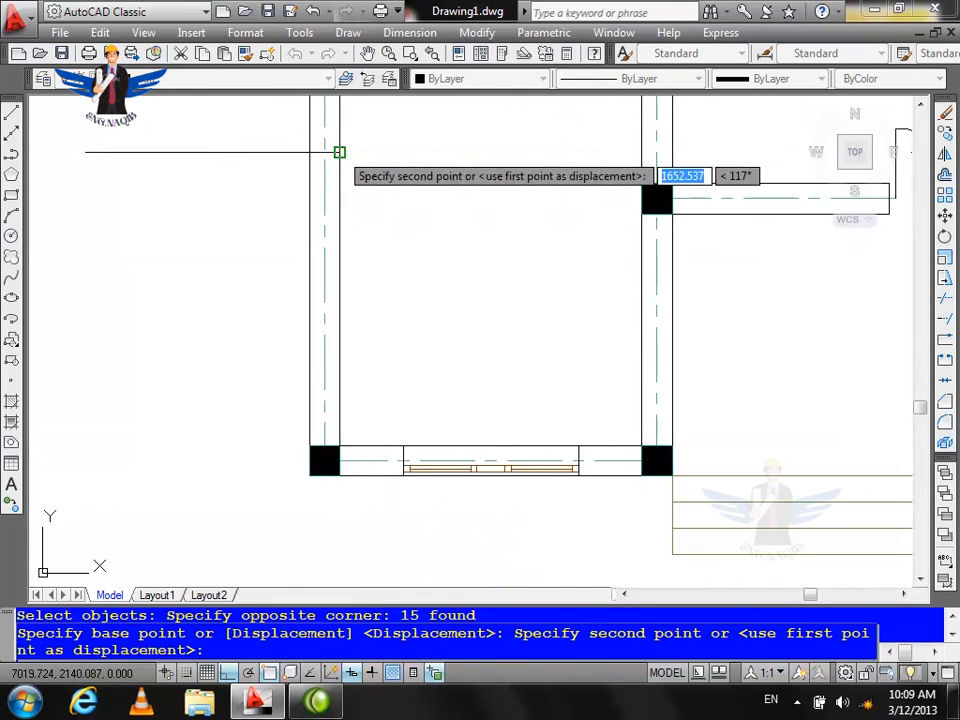
click(340, 151)
key(Escape)
Step: Erase the horizontal guide line and centre line at the window in the lower-left room's left wall
scroll(297, 134, up, 5)
click(292, 136)
click(255, 250)
key(Delete)
scroll(445, 193, down, 6)
scroll(445, 193, up, 7)
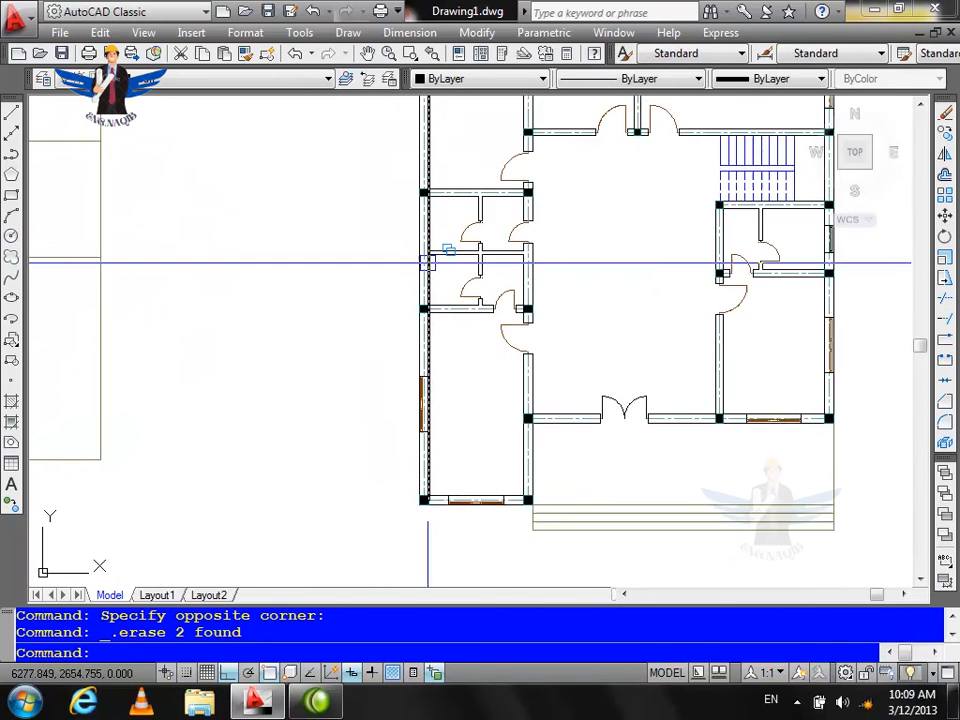
Step: Draw a line along the left wall's inner face in the upper of the two small rooms at mid-height of the plan
scroll(289, 245, down, 2)
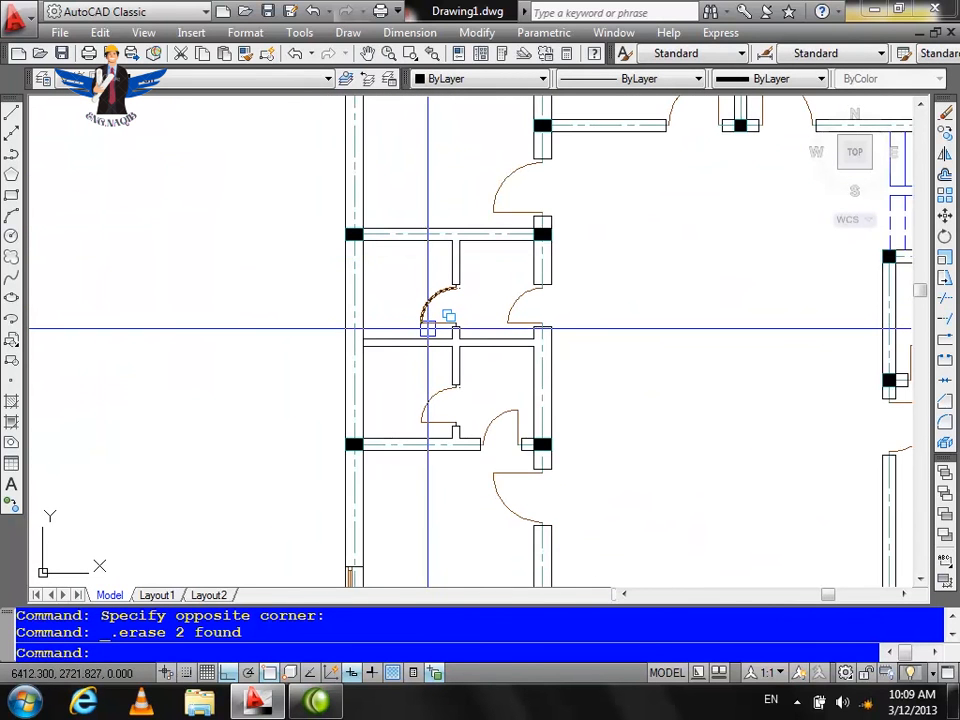
text(l)
key(Return)
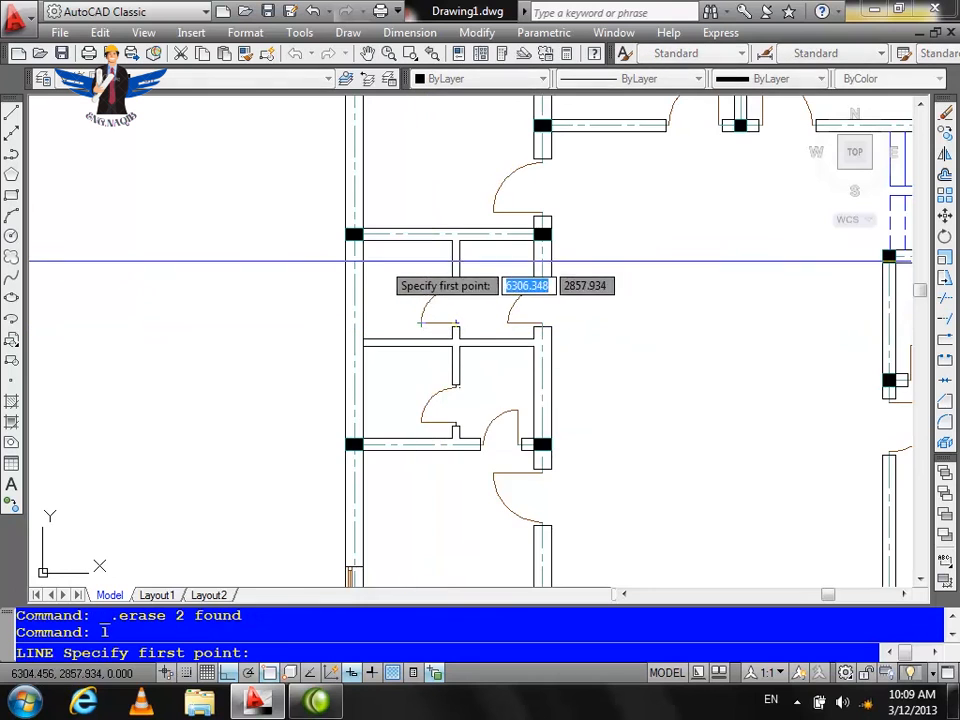
scroll(370, 236, up, 2)
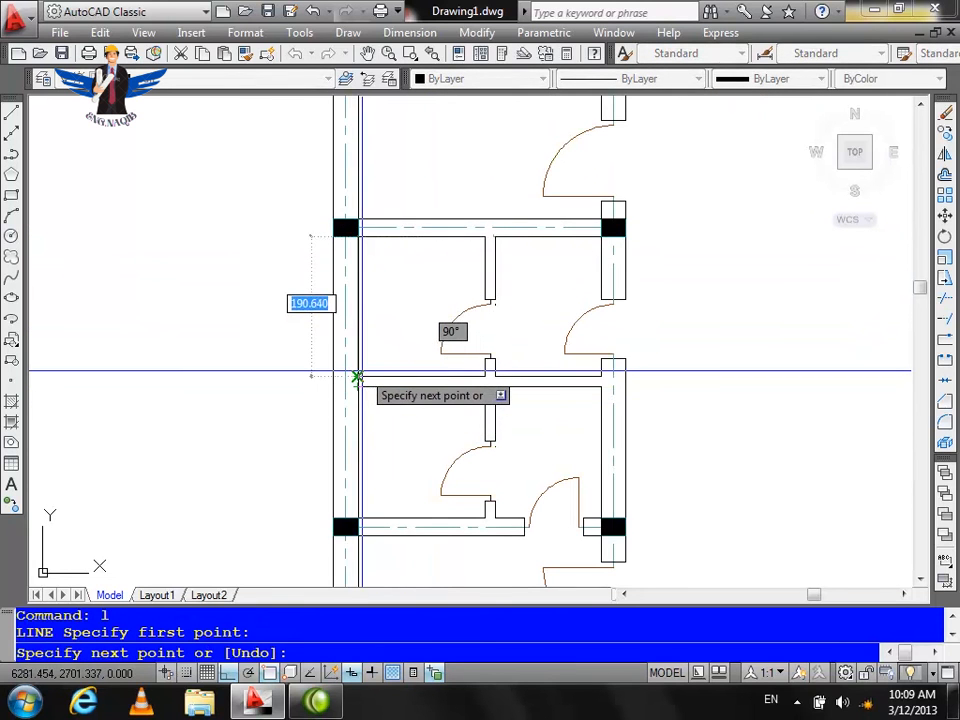
click(357, 377)
key(Return)
Step: Draw a horizontal guide line from the inner face midpoint of the upper small room's left wall outward past the wall
key(Return)
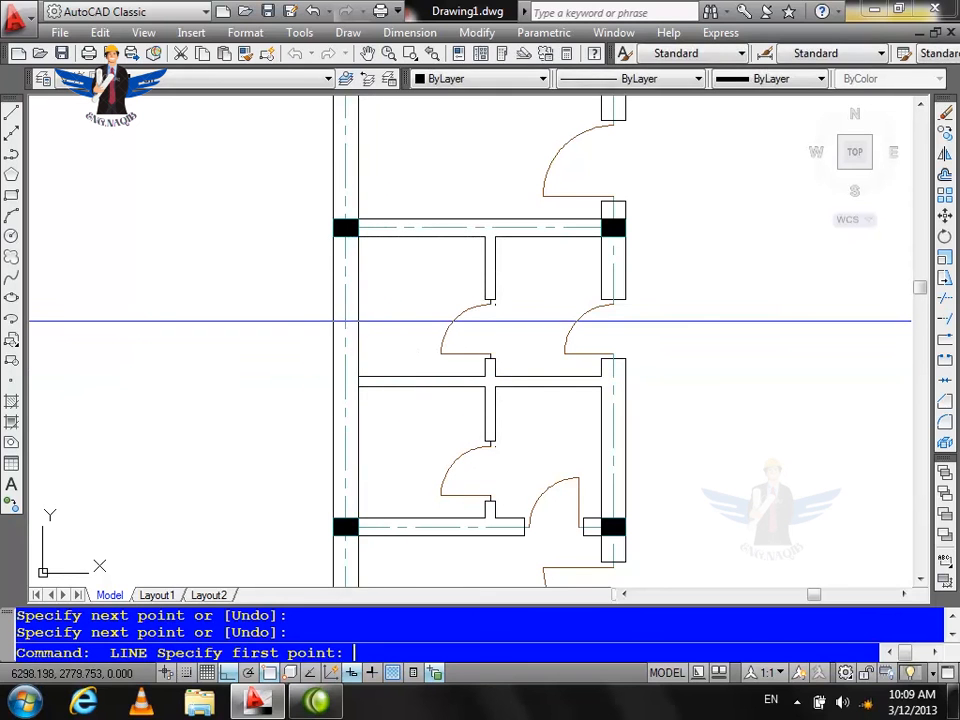
click(246, 309)
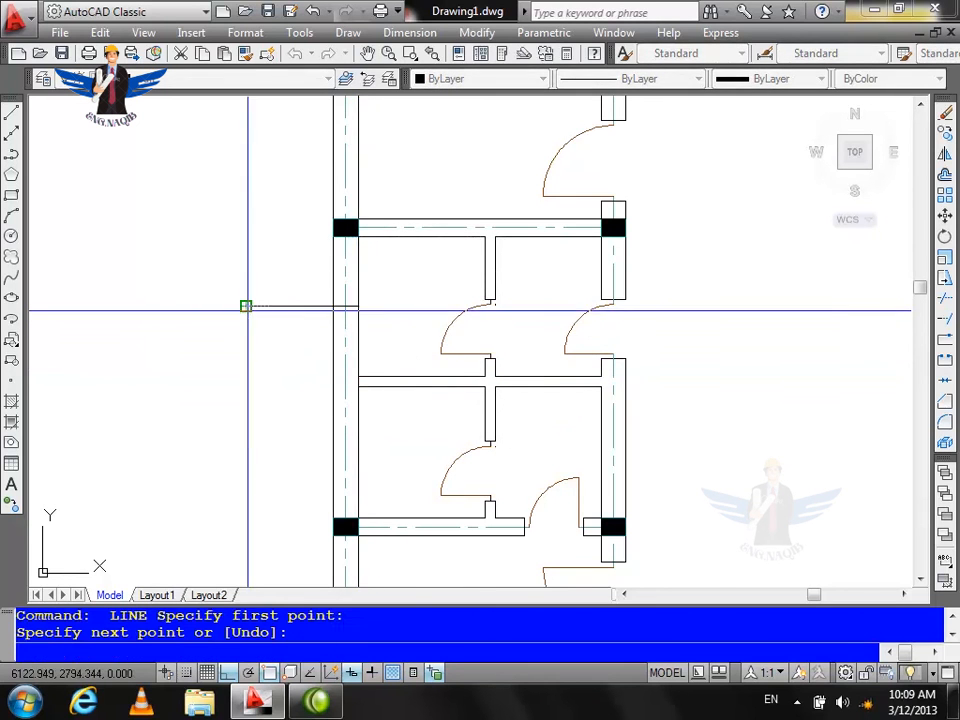
key(Return)
Step: Copy the small window in the outer right wall below the stairs horizontally into the empty space beside the plan
scroll(85, 310, down, 4)
scroll(142, 330, down, 3)
scroll(206, 388, up, 5)
scroll(300, 297, up, 4)
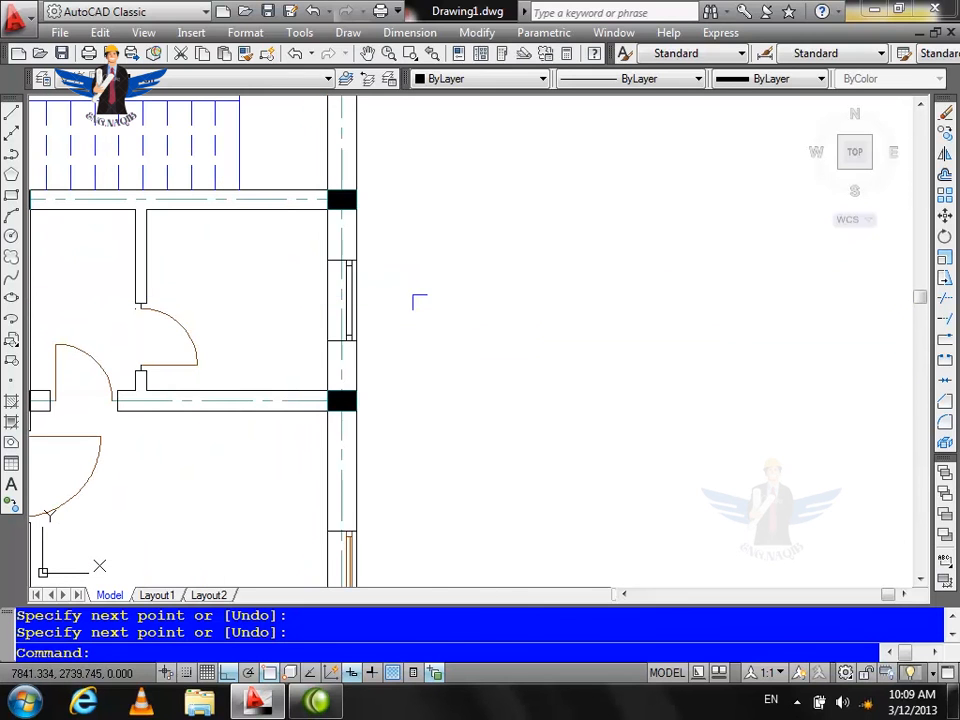
text(co)
key(Return)
click(409, 251)
click(303, 357)
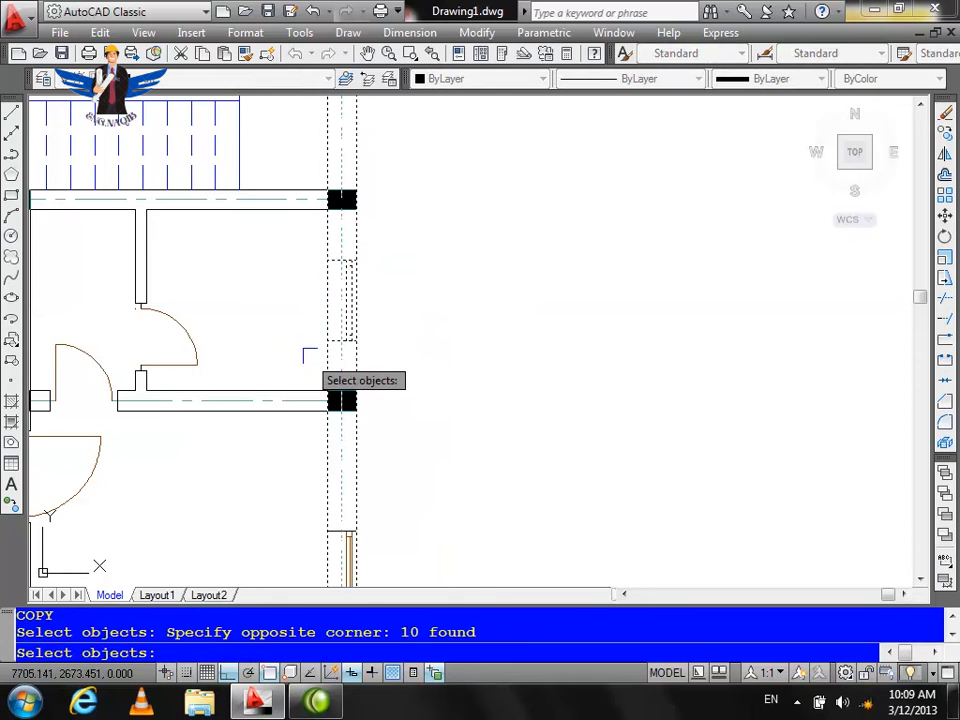
key(Return)
click(431, 322)
click(684, 324)
key(Escape)
Step: Trim the excess wall lines and centre line extending above and below the copied small window
text(tr)
key(Return)
key(Return)
click(687, 228)
click(516, 230)
click(667, 382)
click(575, 348)
key(Escape)
Step: Erase the remaining centre line piece inside the copied small window
scroll(590, 325, up, 6)
click(616, 300)
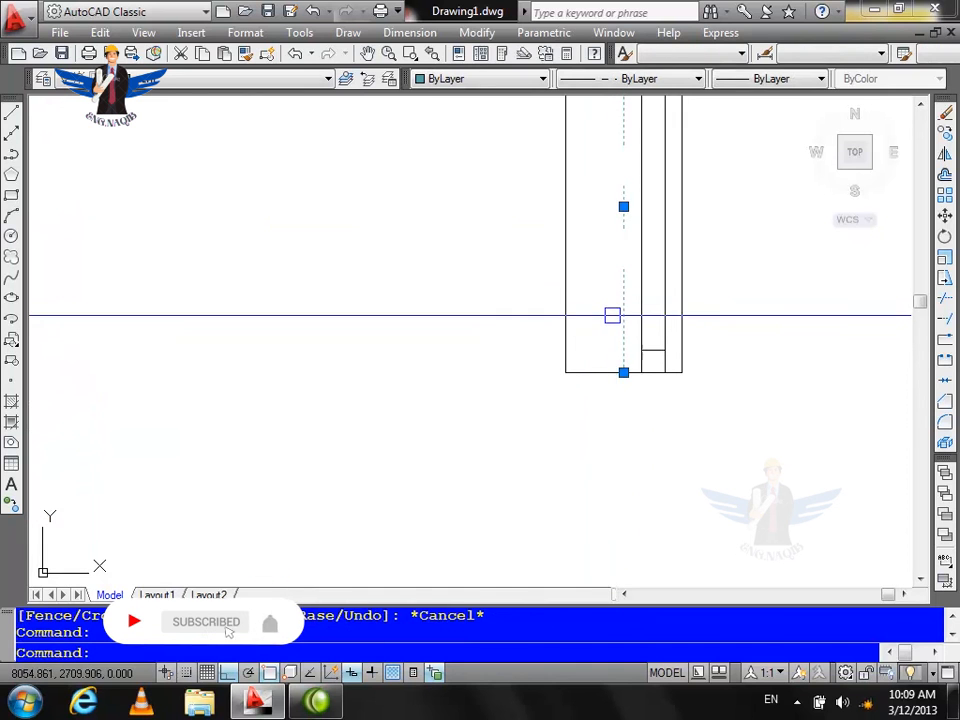
key(Delete)
Step: Draw a horizontal guide line from the copied small window's inner edge midpoint across and past its outer side
text(l)
key(Return)
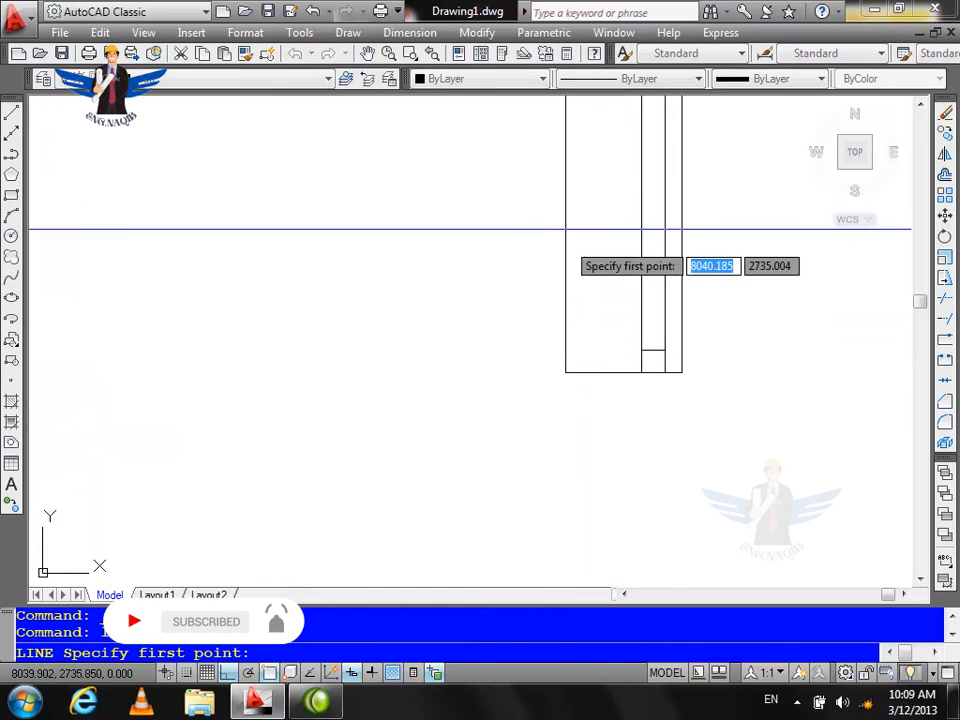
click(566, 206)
click(742, 206)
key(Return)
scroll(620, 318, down, 6)
key(Escape)
Step: Rotate the copied small window and its guide line 180° so that the outer side faces left
text(ro)
key(Return)
click(717, 197)
click(546, 401)
key(Return)
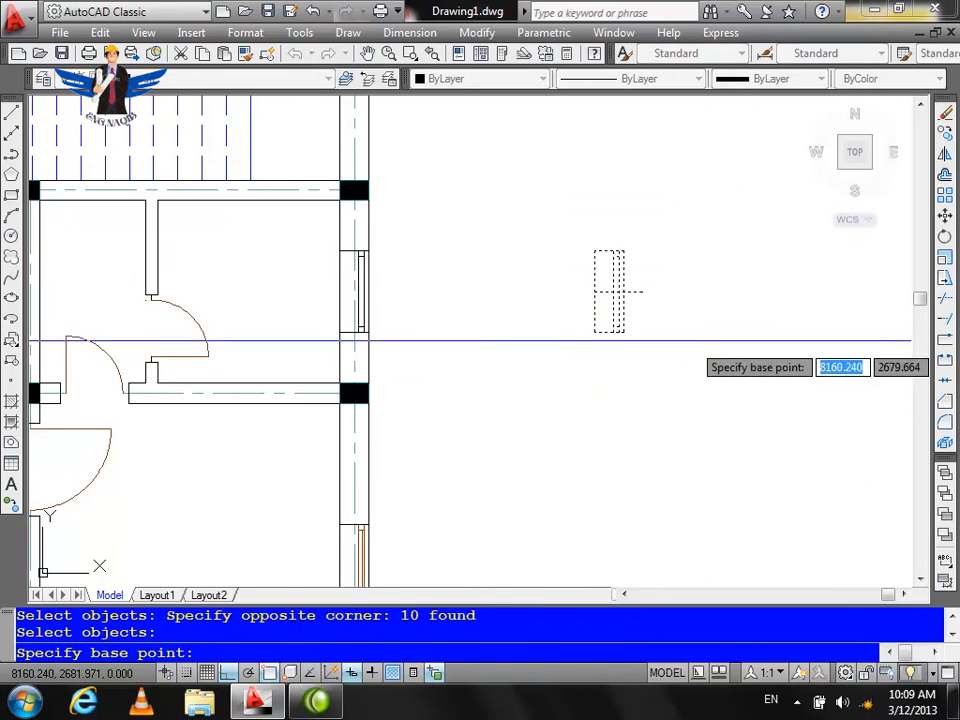
click(693, 339)
click(510, 336)
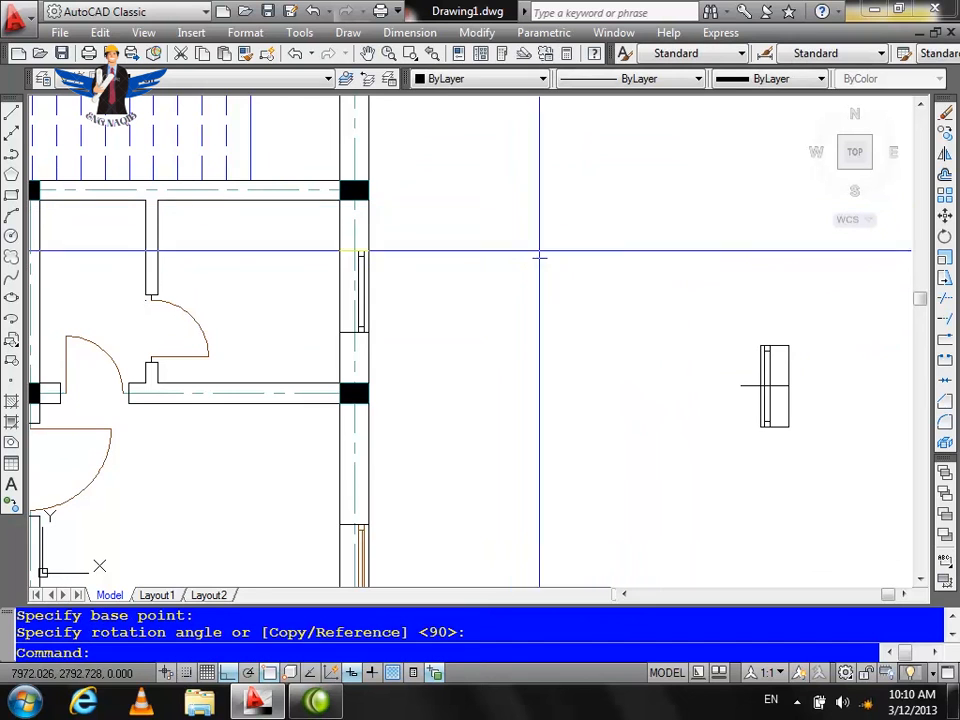
Step: Copy the rotated small window from its inner-edge midpoint to the inner face midpoint of the upper small room's left wall
text(cp)
key(Return)
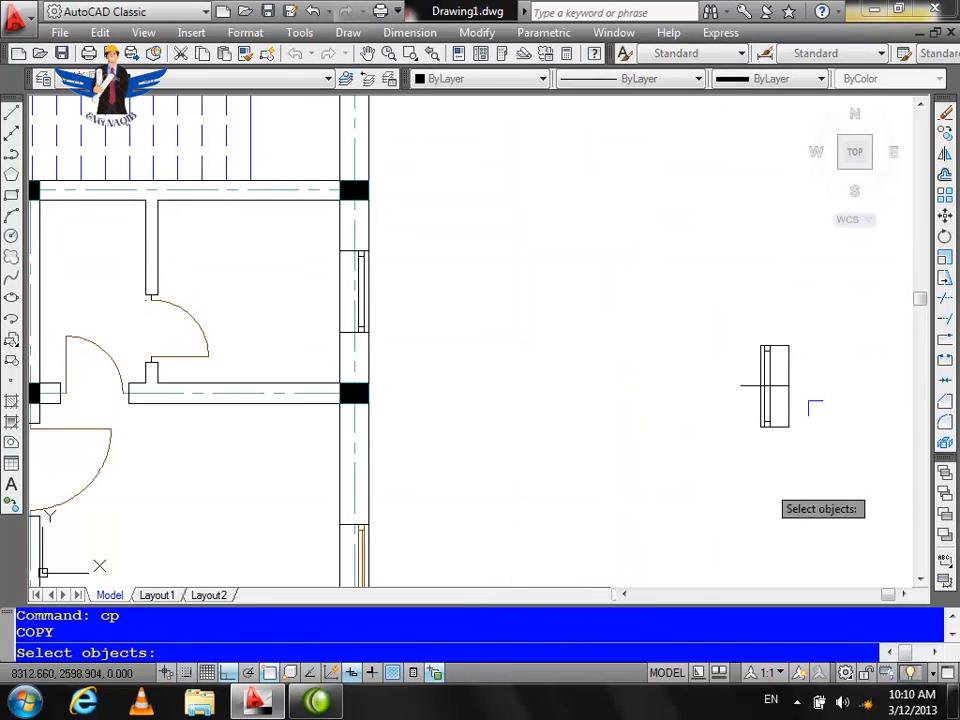
click(816, 326)
click(707, 461)
key(Return)
scroll(810, 410, up, 3)
click(769, 362)
scroll(837, 349, down, 4)
scroll(815, 352, down, 3)
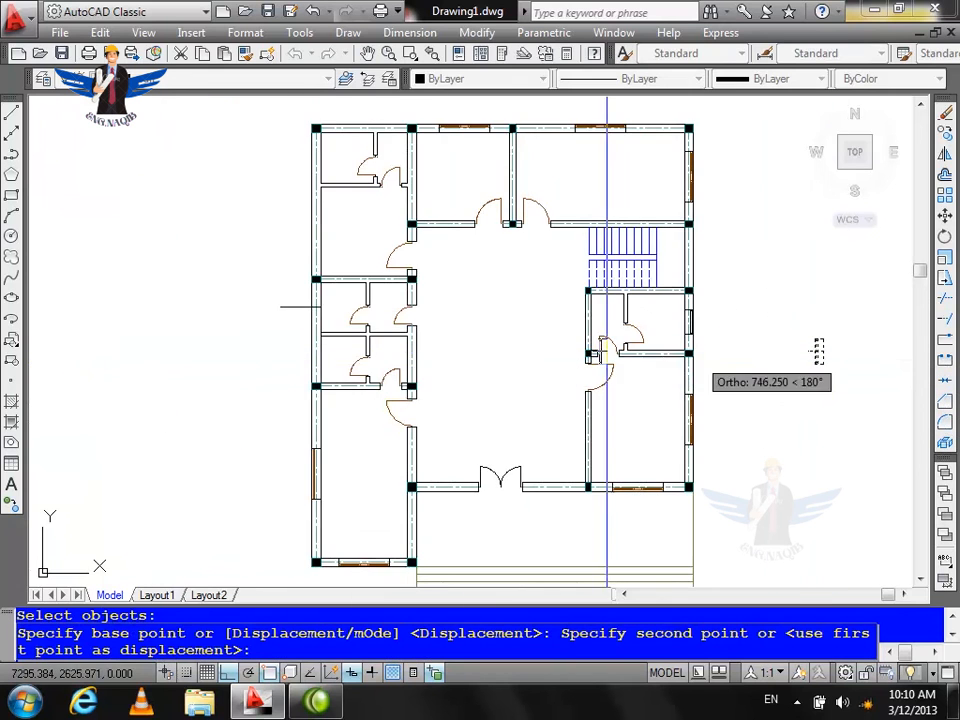
scroll(343, 321, up, 7)
click(403, 332)
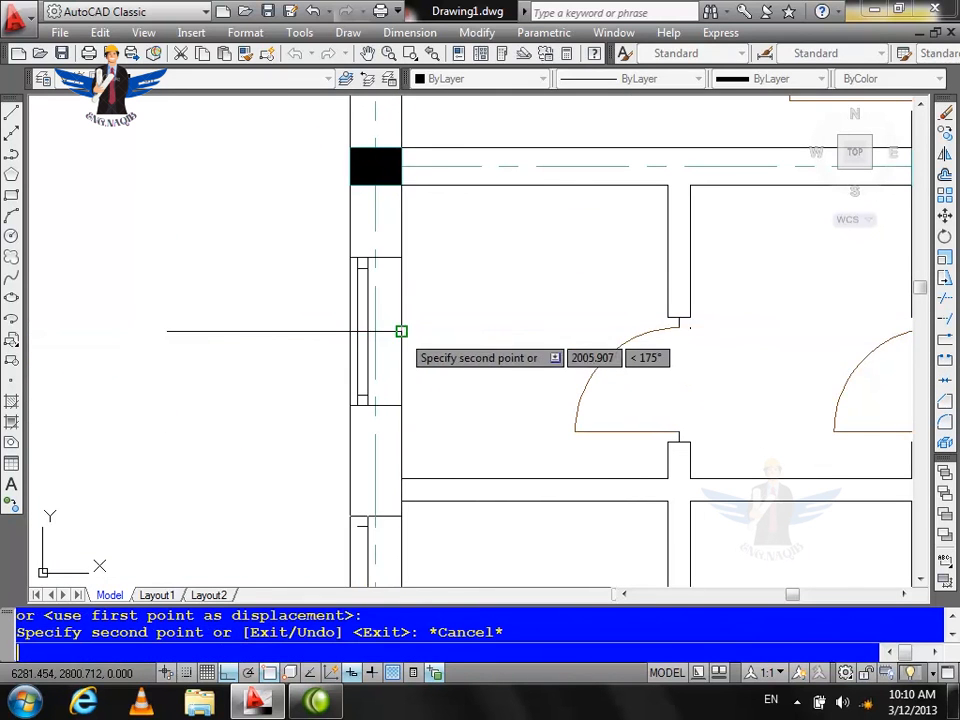
key(Escape)
Step: Erase the two overlapping horizontal guide lines at the small window in the upper small room's left wall
scroll(340, 325, up, 5)
click(336, 324)
click(290, 389)
key(Delete)
Step: Draw a short vertical helper line across the thickness of the partition between the two small left-side rooms
scroll(495, 315, down, 3)
scroll(475, 425, up, 2)
scroll(475, 425, up, 2)
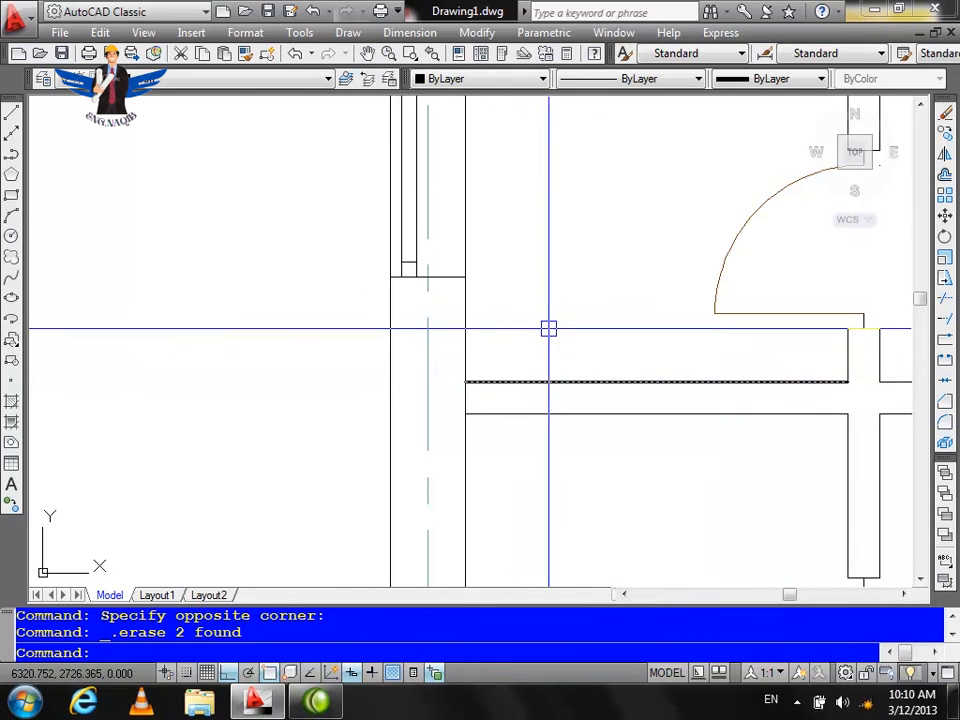
scroll(561, 312, down, 2)
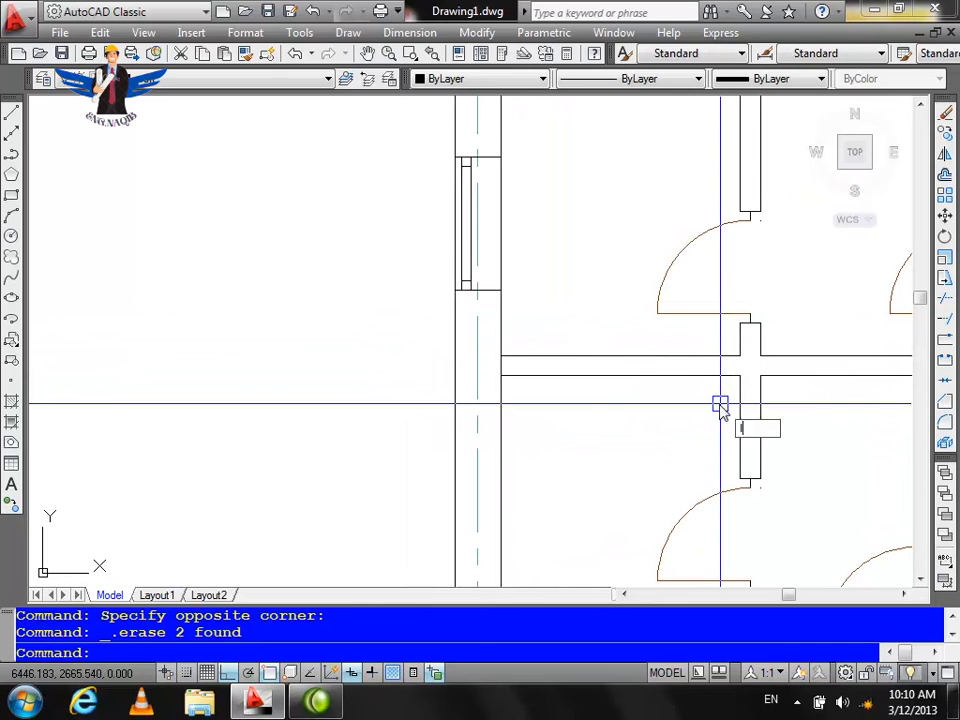
text(l)
key(Return)
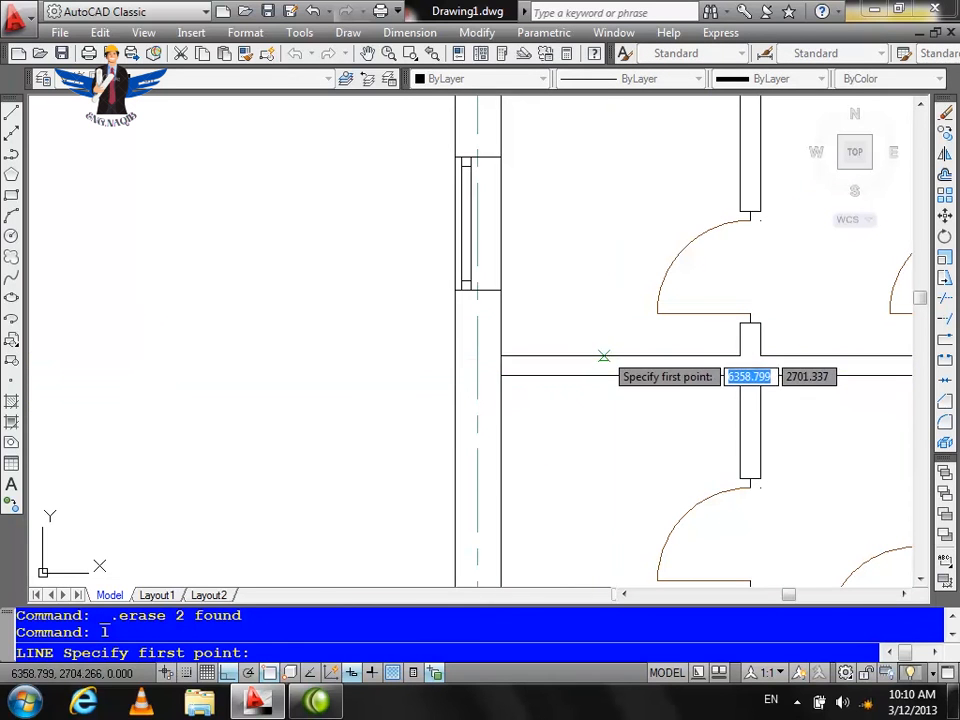
click(603, 355)
click(604, 375)
key(Escape)
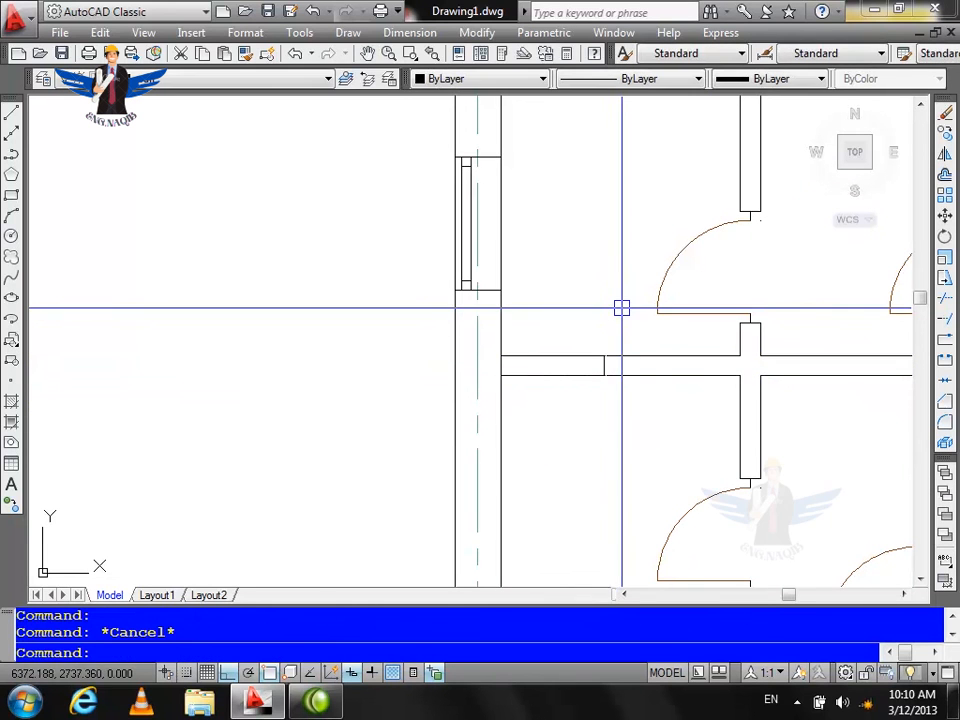
Step: Mirror the small window about a horizontal axis through the helper line's midpoint into the lower small room's left wall, keeping the original
text(mi)
key(Return)
click(433, 133)
click(552, 311)
key(Return)
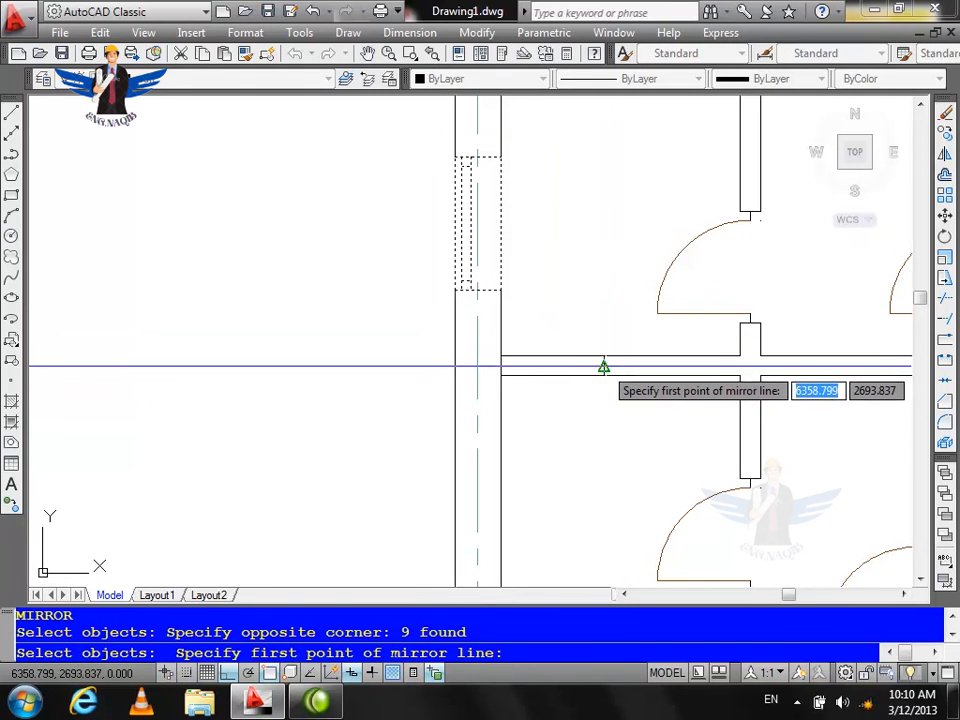
click(604, 365)
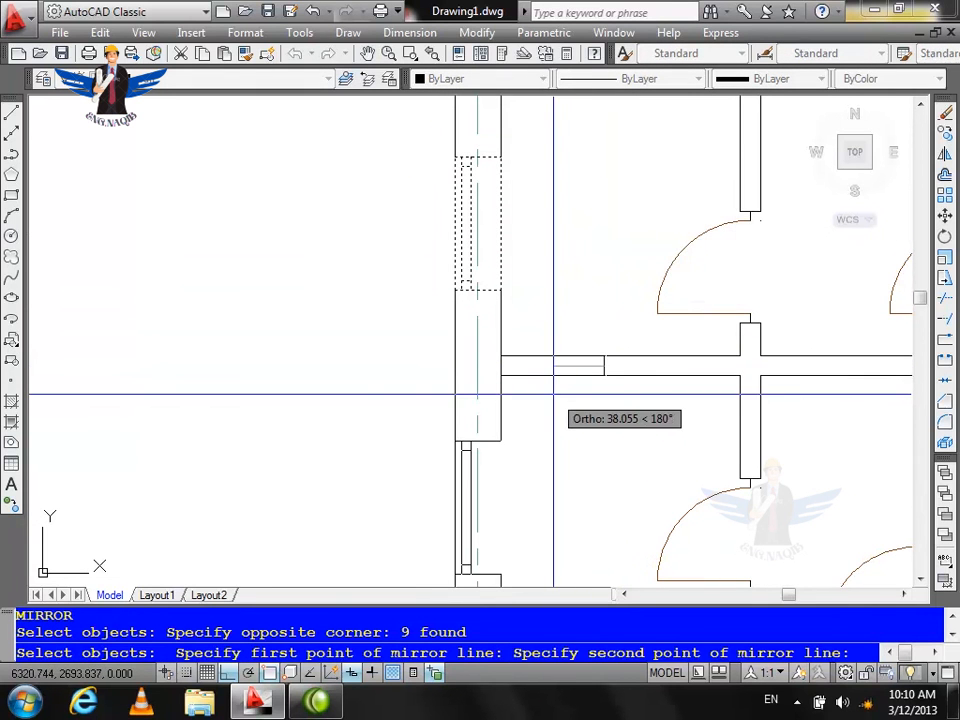
click(553, 394)
key(Return)
Step: Erase the short vertical helper line in the partition between the two small rooms
scroll(553, 375, down, 3)
scroll(553, 313, up, 6)
key(Escape)
drag(579, 270, 526, 281)
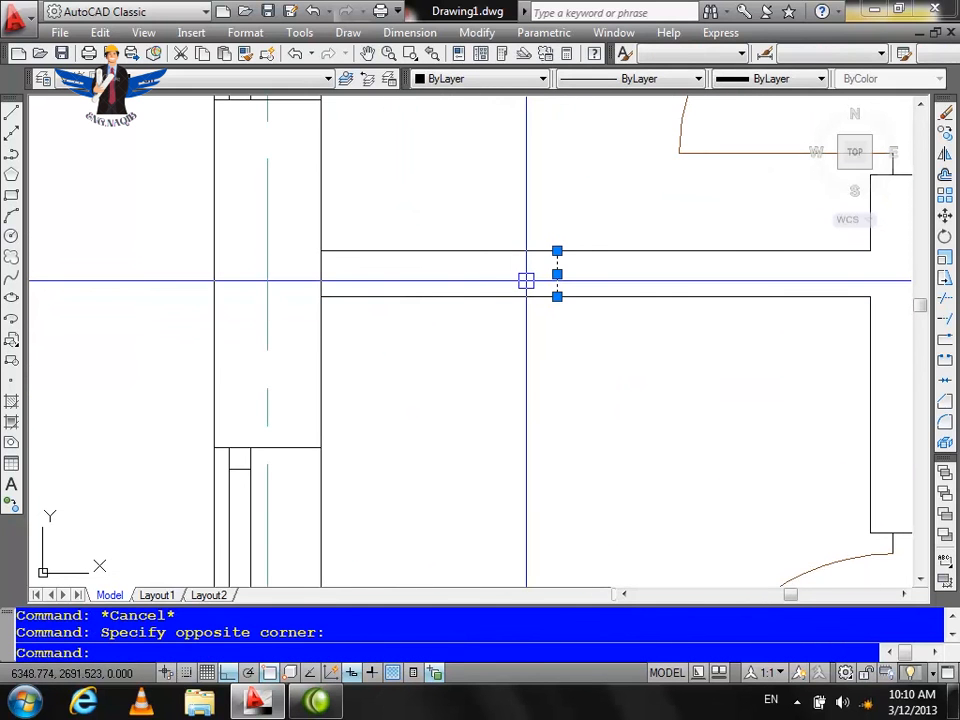
Step: Draw a line along the left wall's inner face in the upper-left room, from the upper partition to the lower wall
scroll(531, 280, down, 5)
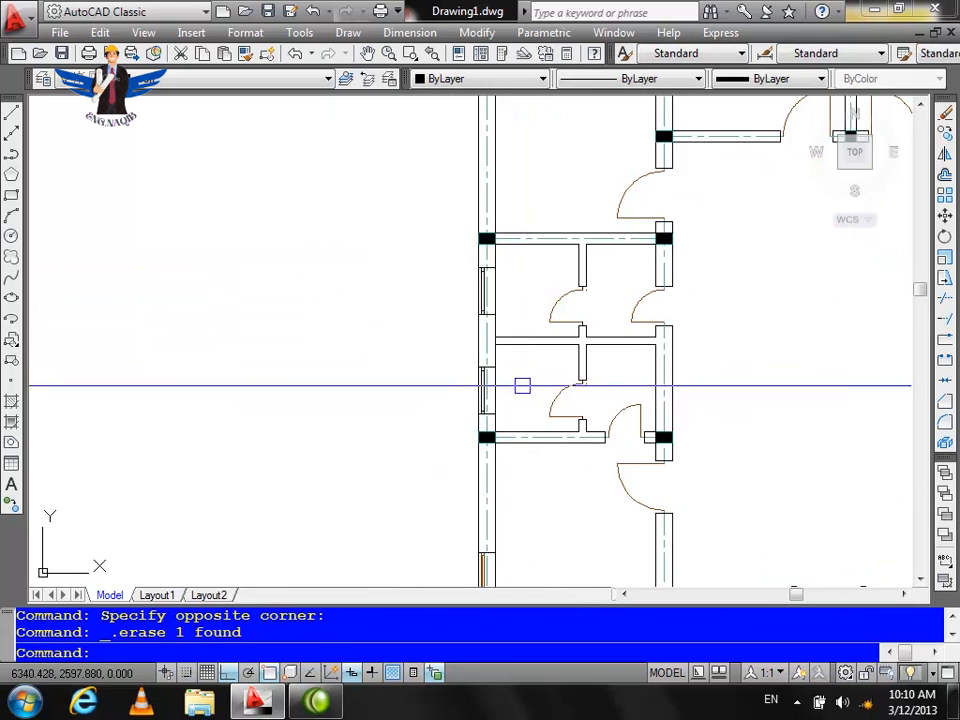
scroll(518, 423, down, 3)
scroll(516, 205, up, 3)
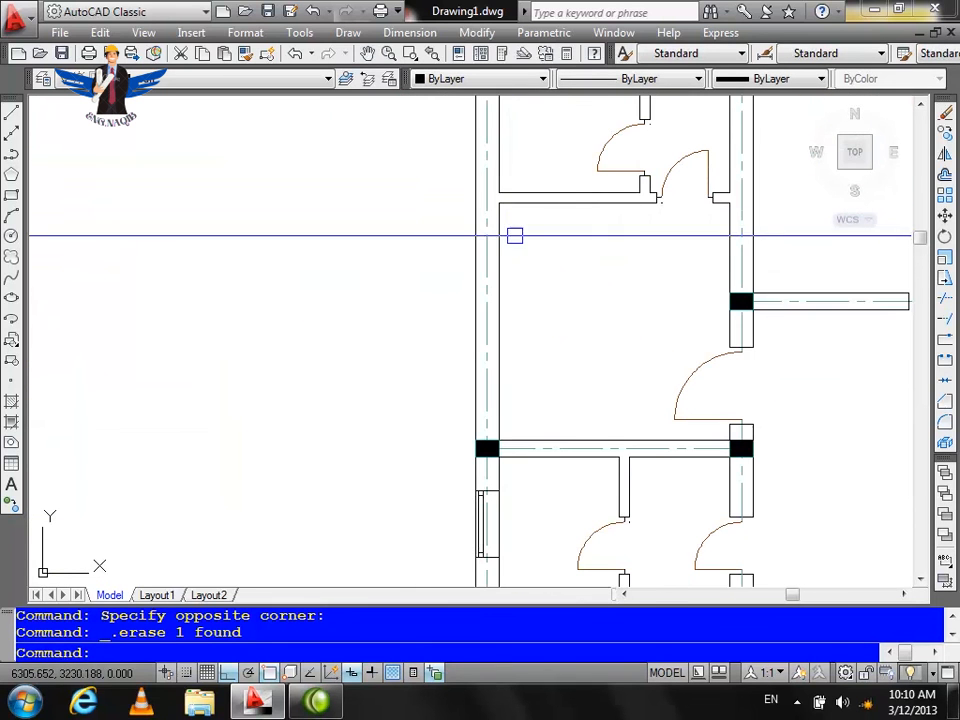
key(Return)
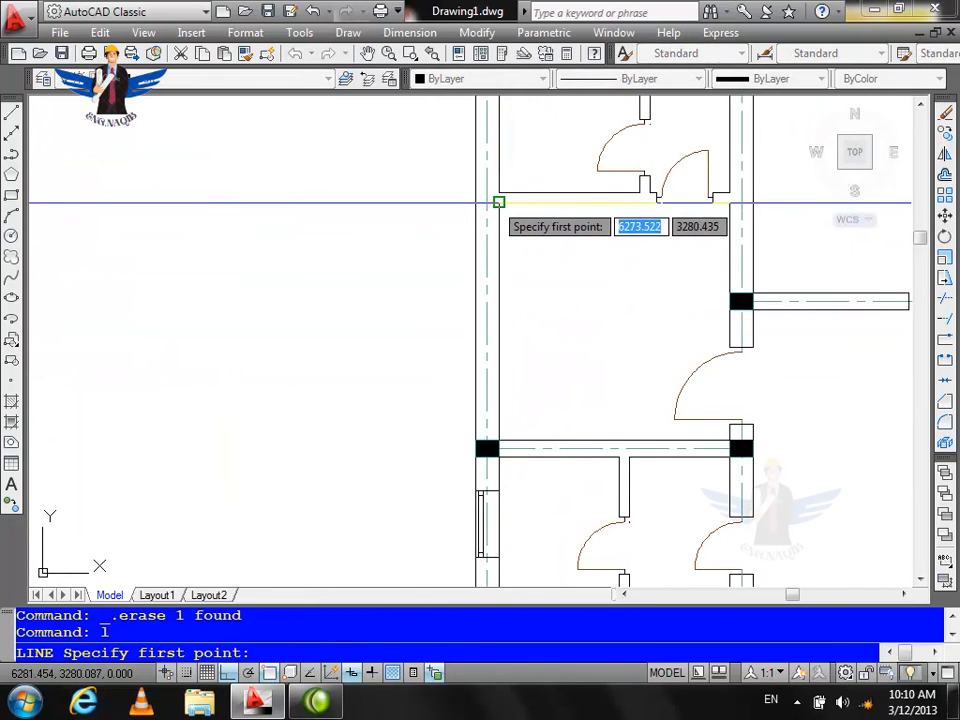
click(498, 201)
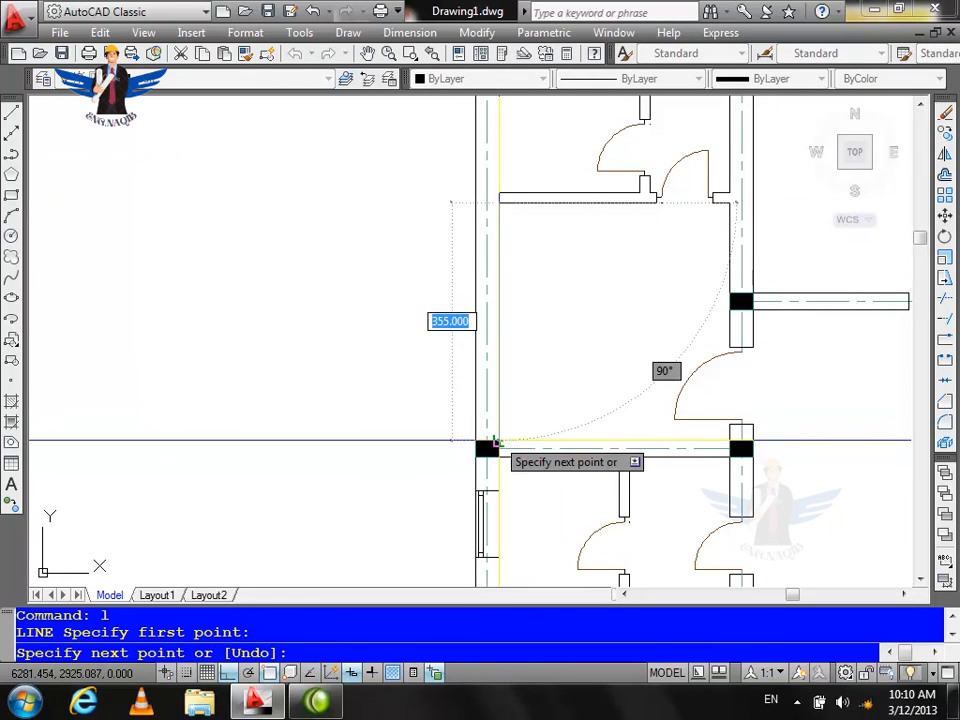
click(495, 447)
key(Return)
Step: Draw a horizontal guide line across the upper-left room's left wall from its inner face midpoint to the outer face
key(Return)
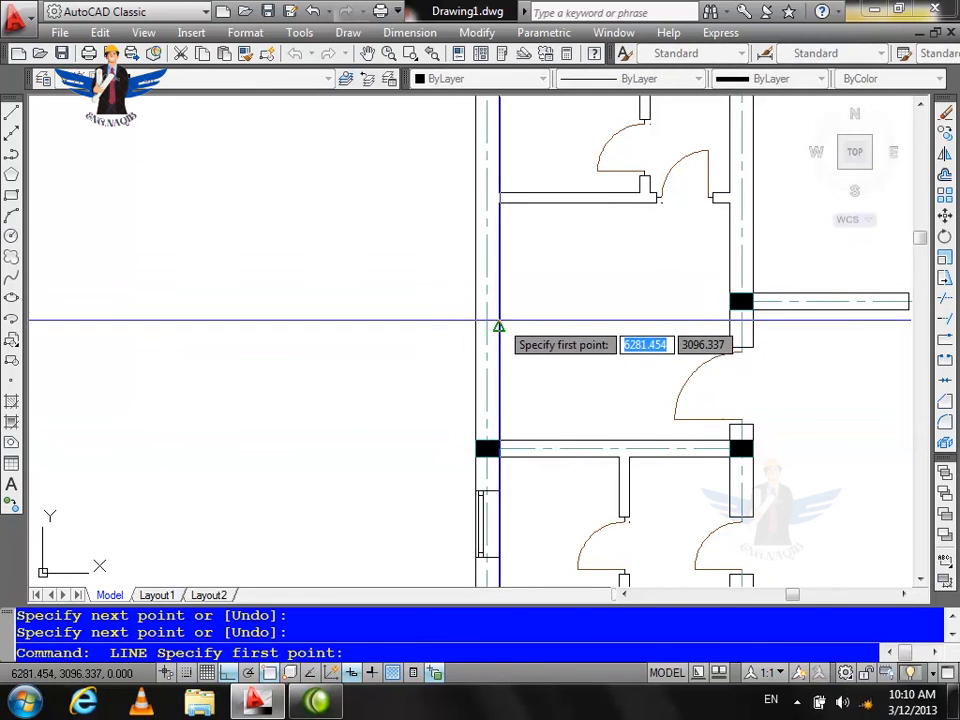
click(475, 325)
key(Return)
scroll(338, 348, down, 6)
middle_drag(338, 348, 297, 272)
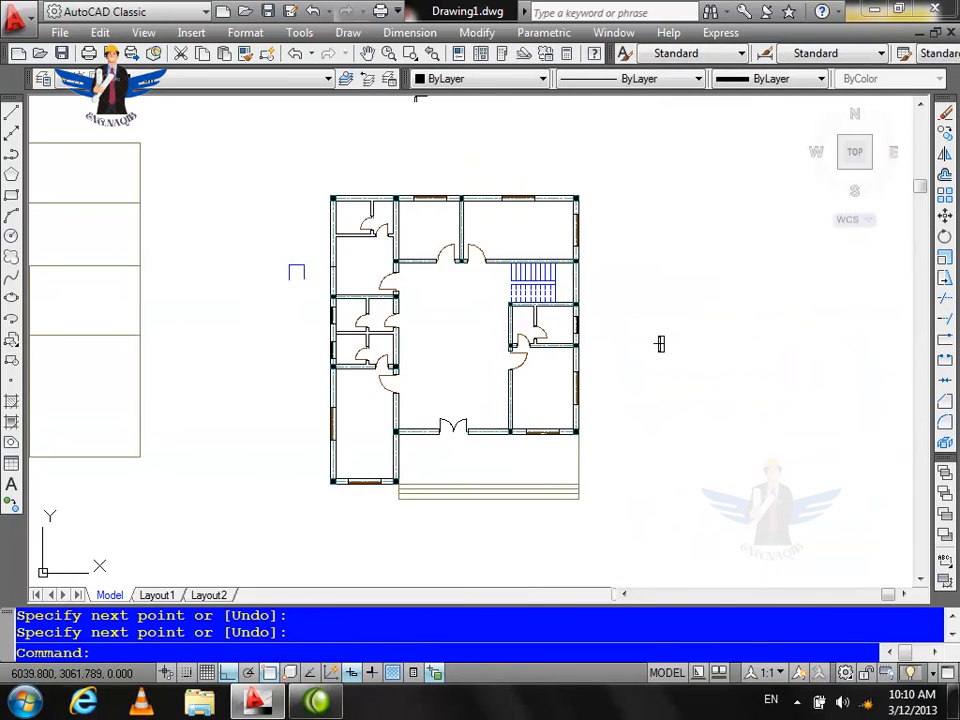
scroll(627, 362, up, 3)
scroll(566, 454, down, 8)
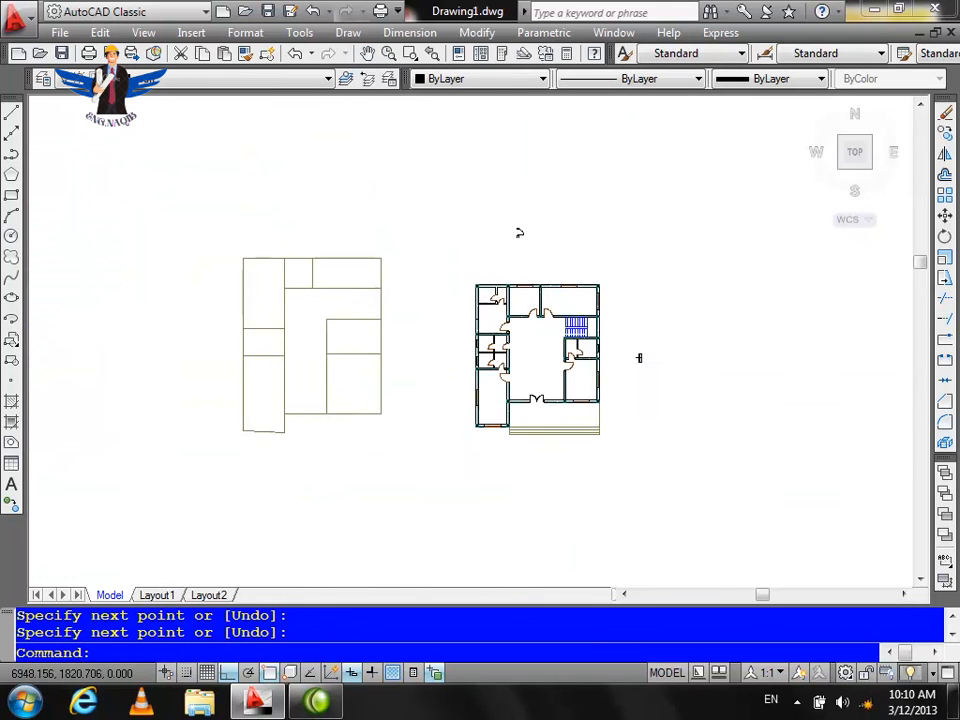
scroll(540, 522, up, 3)
scroll(548, 403, down, 4)
scroll(488, 327, up, 3)
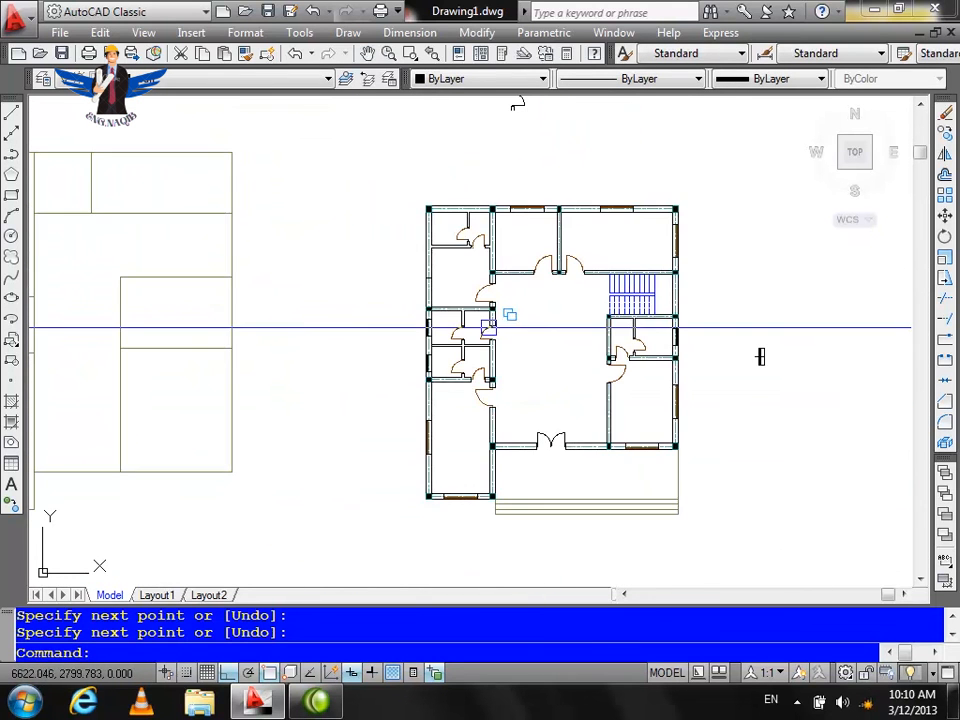
Step: Copy the large window in the upper middle room's top wall horizontally into the empty space left of the plan
scroll(521, 201, up, 5)
key(Escape)
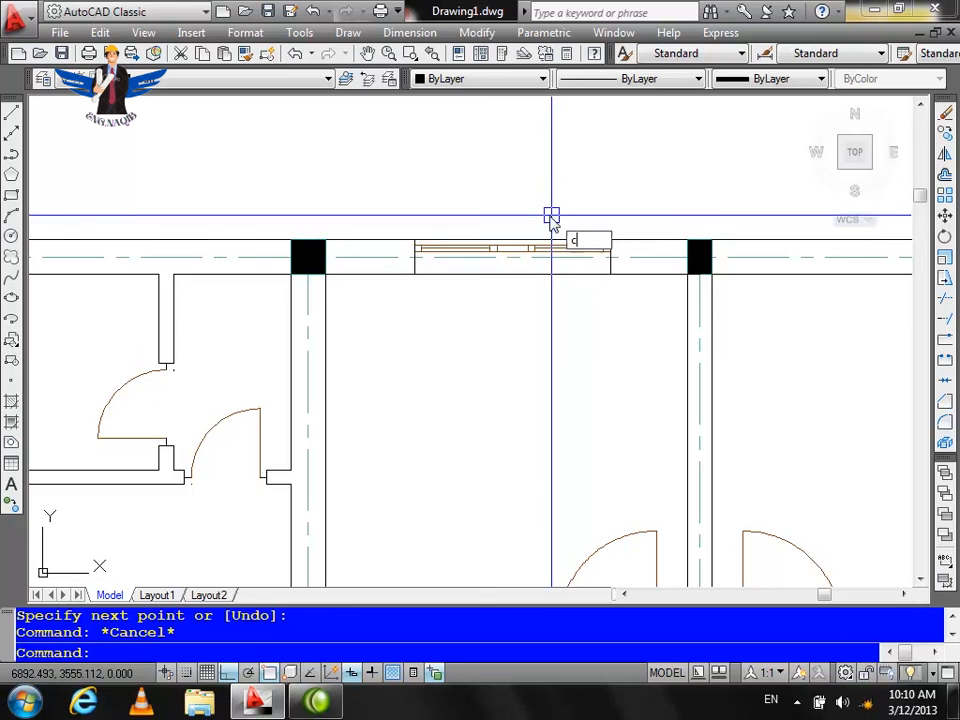
text(cp)
key(Return)
click(407, 206)
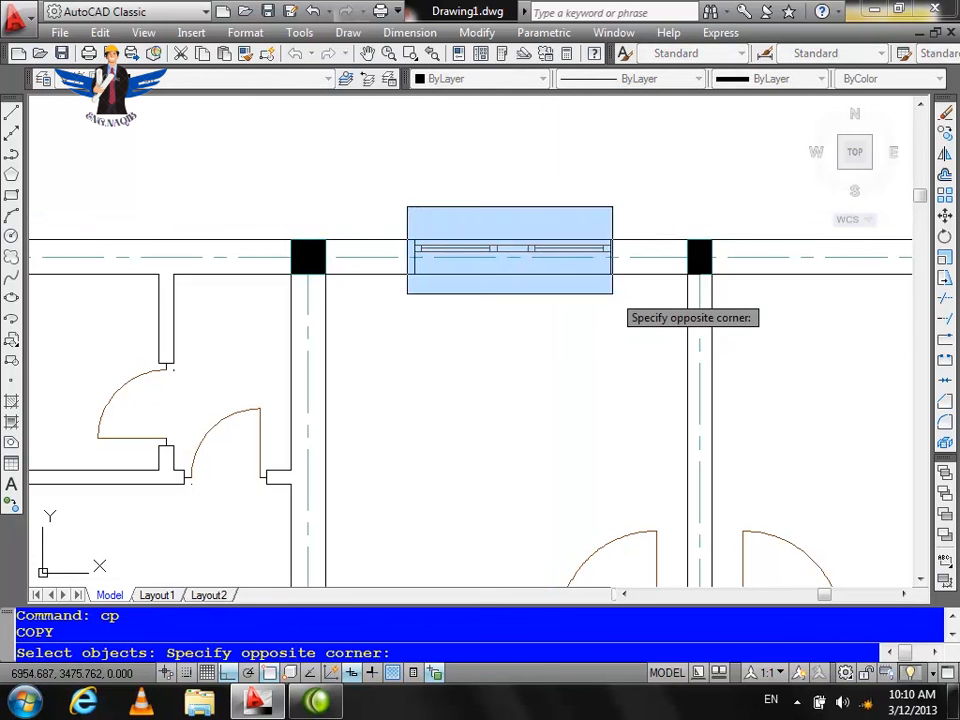
click(612, 293)
key(Return)
click(564, 304)
scroll(669, 320, down, 4)
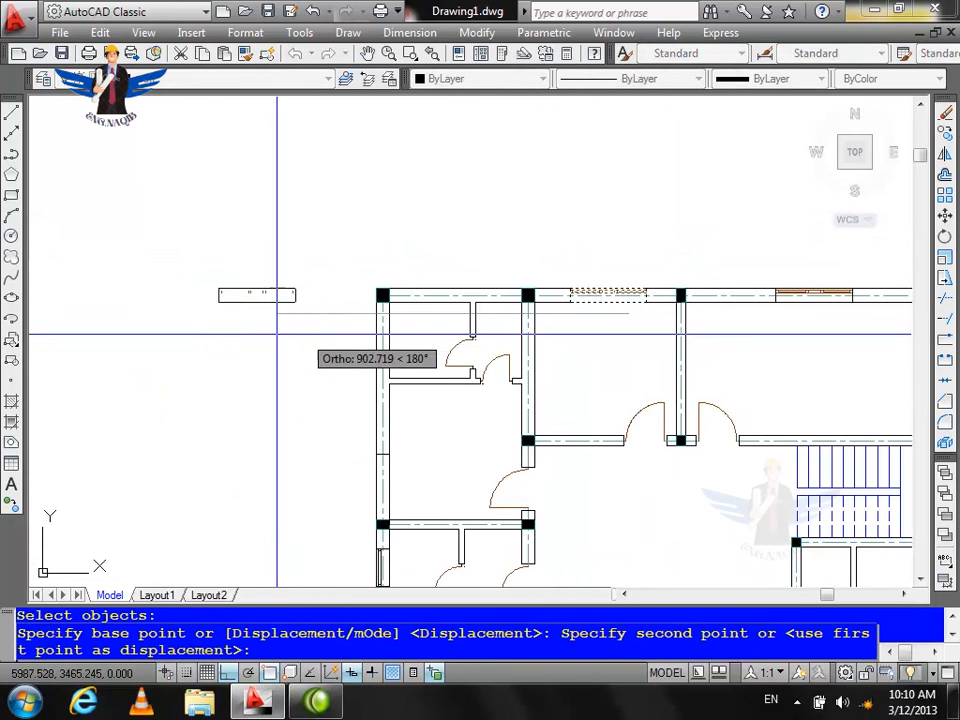
click(313, 333)
key(Escape)
Step: Rotate the copied large window 90° counterclockwise about its upper right corner so that it stands vertically
scroll(323, 296, up, 3)
text(r)
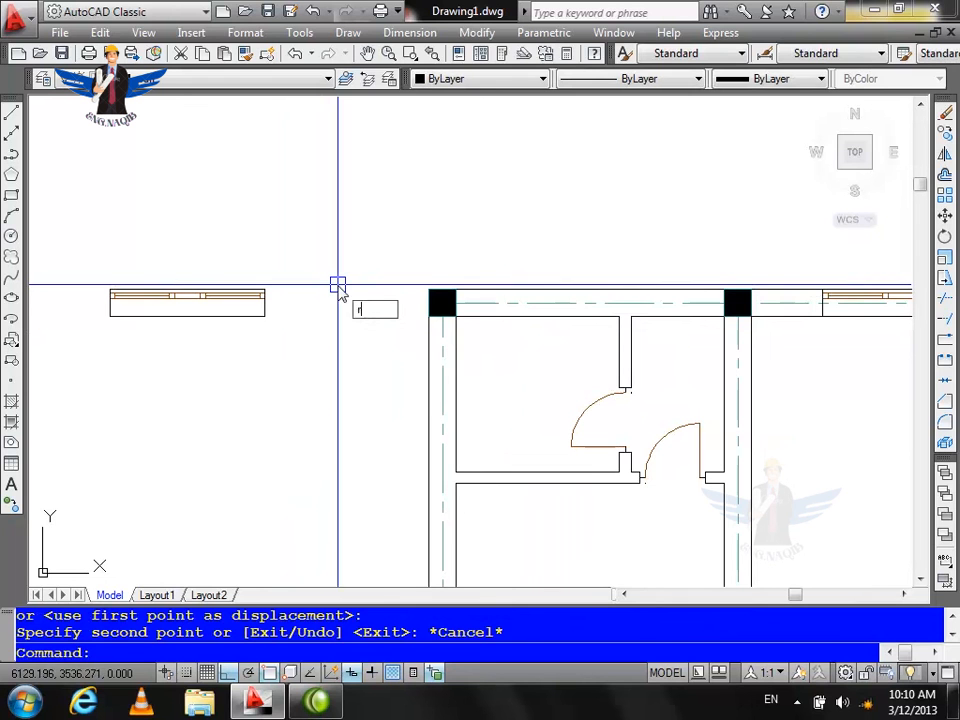
text(o)
key(Return)
click(330, 240)
click(126, 317)
key(Return)
click(266, 291)
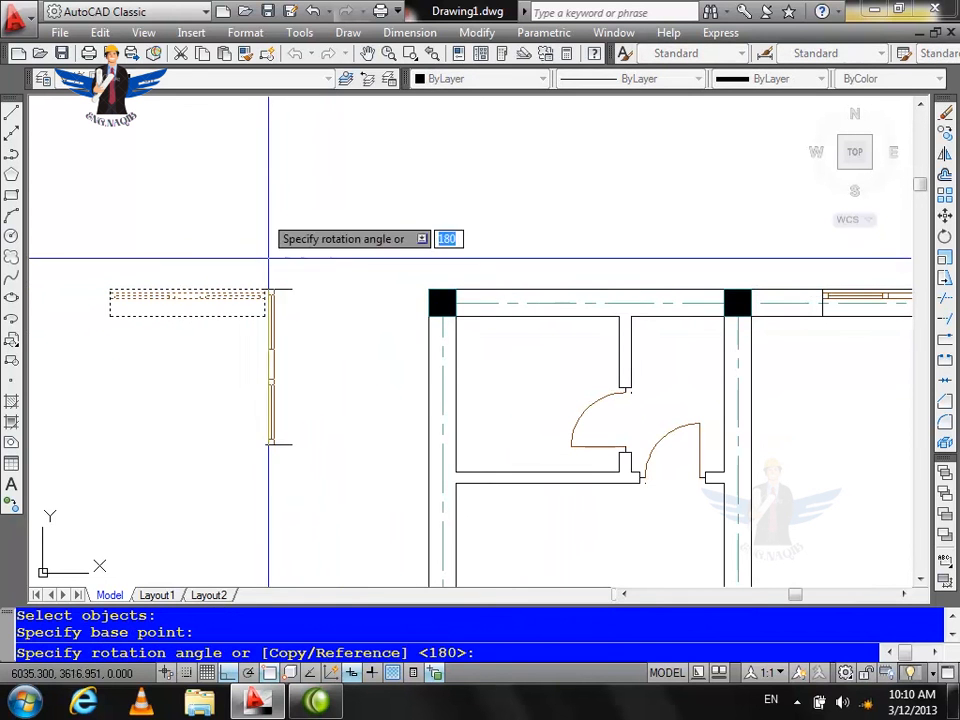
click(265, 200)
scroll(279, 200, down, 4)
scroll(274, 218, up, 3)
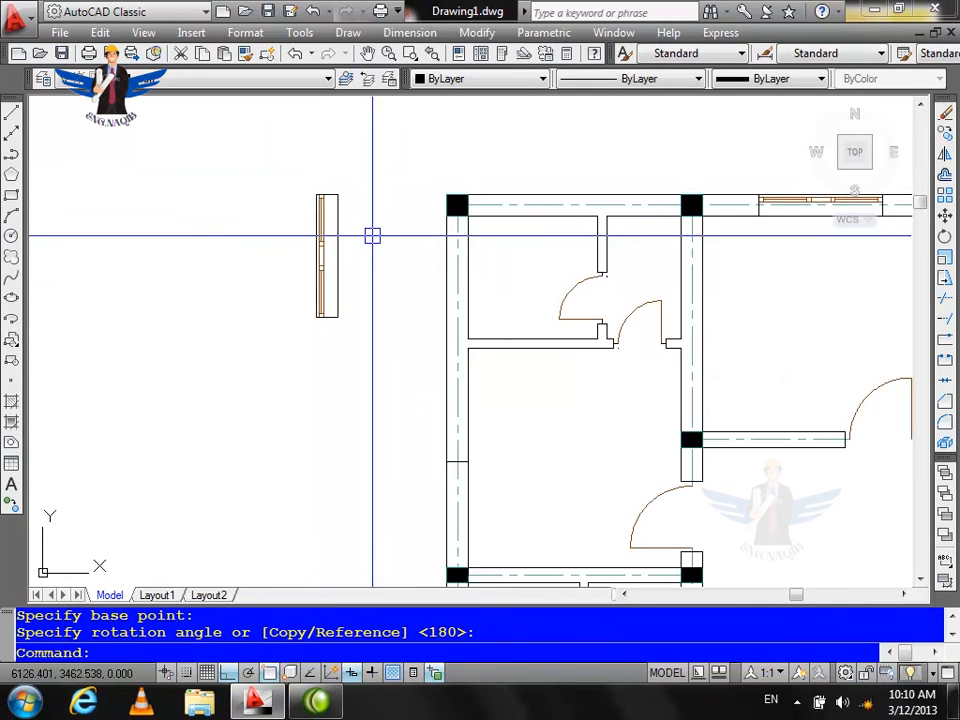
text(m)
key(Return)
click(365, 150)
click(283, 340)
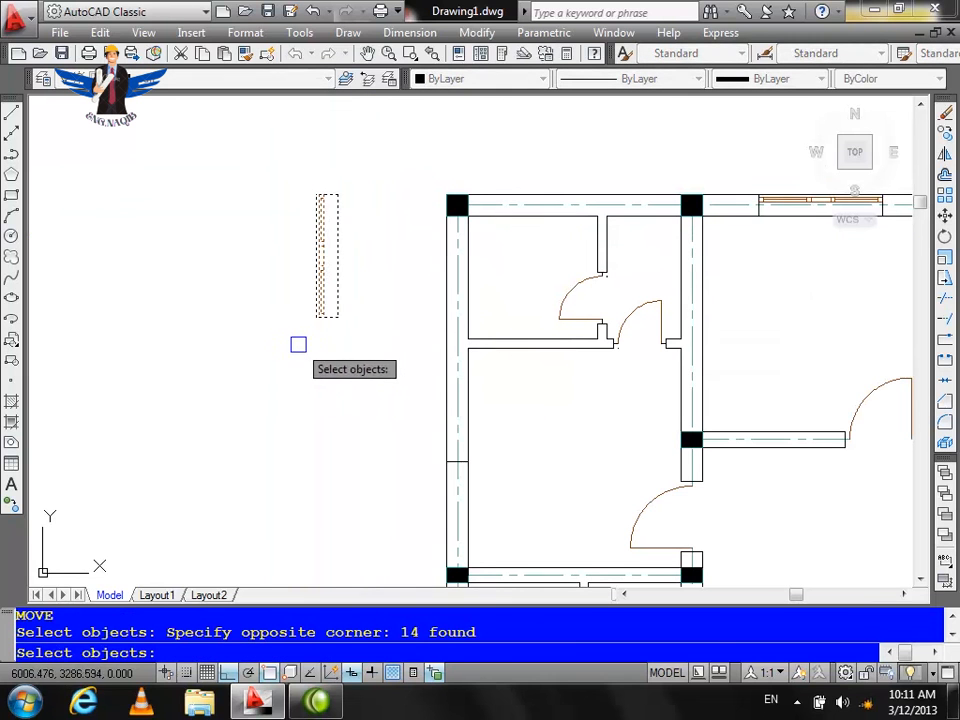
key(Return)
click(317, 256)
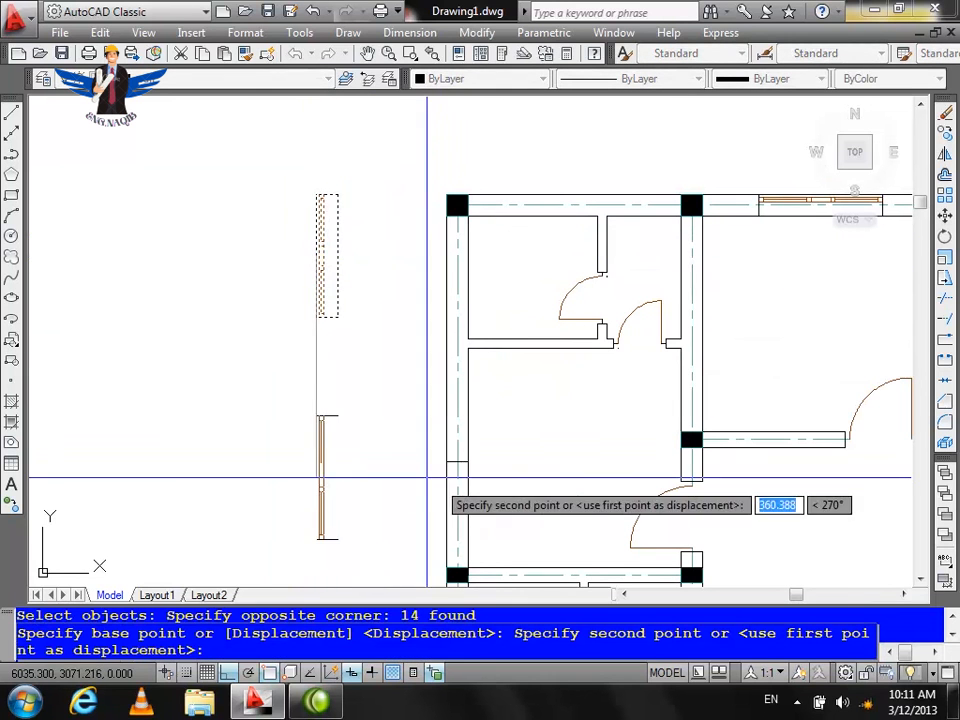
key(Escape)
Step: Copy the vertical large window by its outer edge midpoint to the guide line on the upper-left room's left wall
text(c)
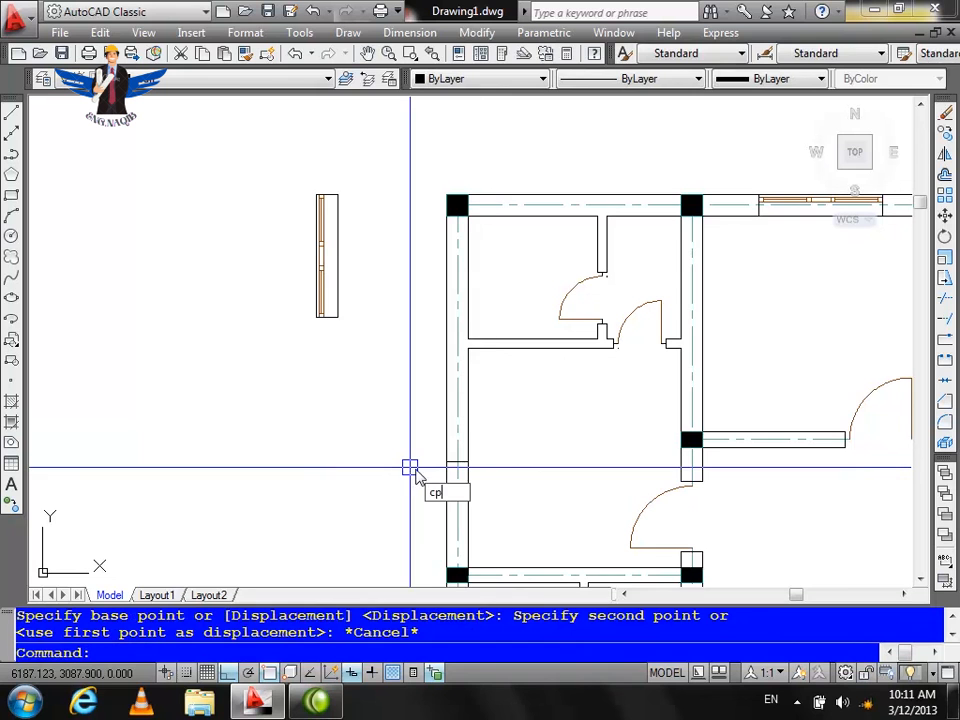
text(p)
key(Return)
click(386, 204)
click(298, 381)
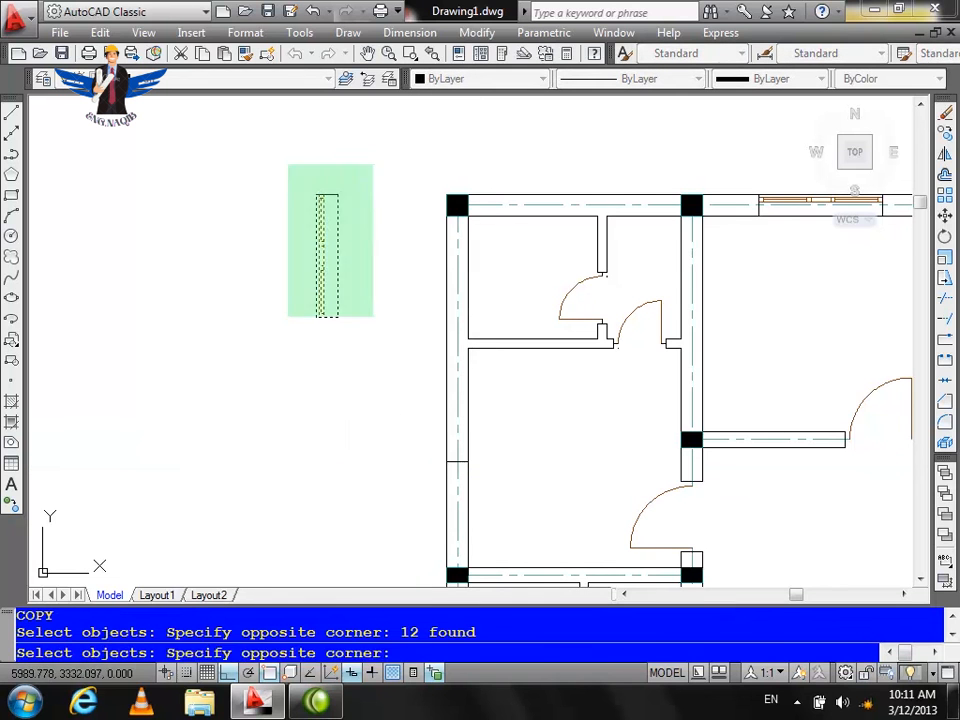
click(311, 330)
key(Return)
scroll(318, 256, up, 2)
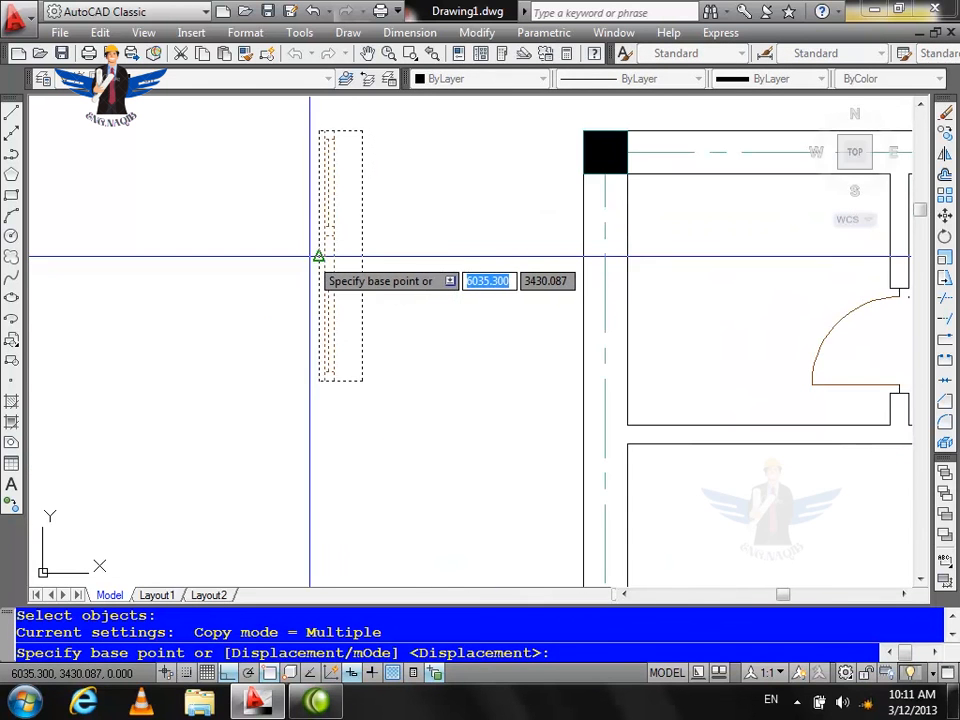
click(318, 256)
scroll(357, 205, down, 2)
scroll(499, 499, down, 4)
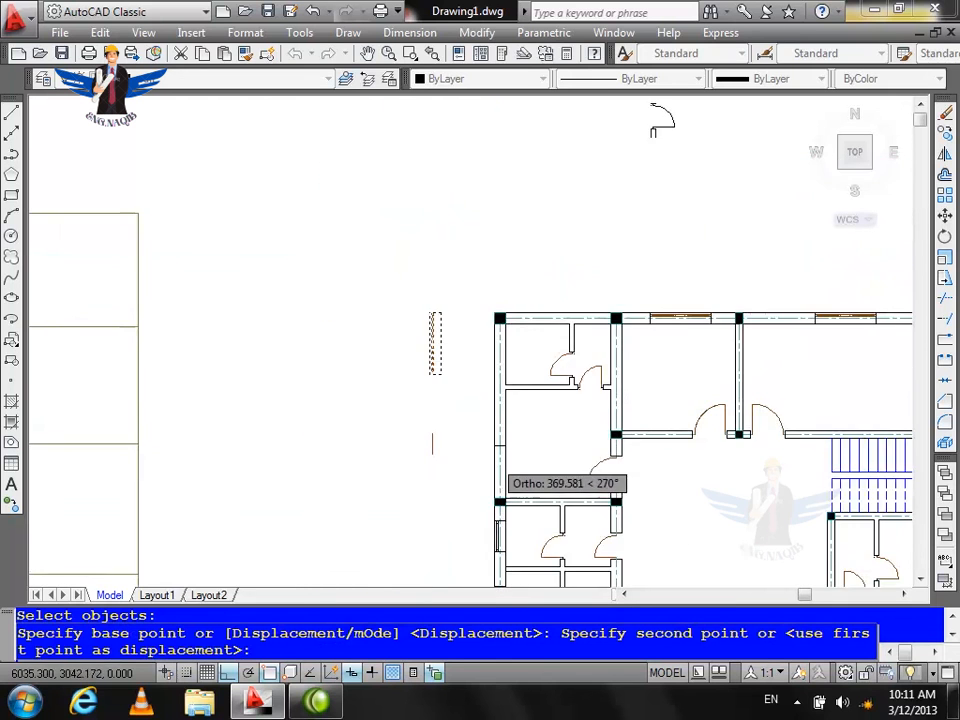
scroll(494, 466, up, 2)
click(497, 430)
key(Escape)
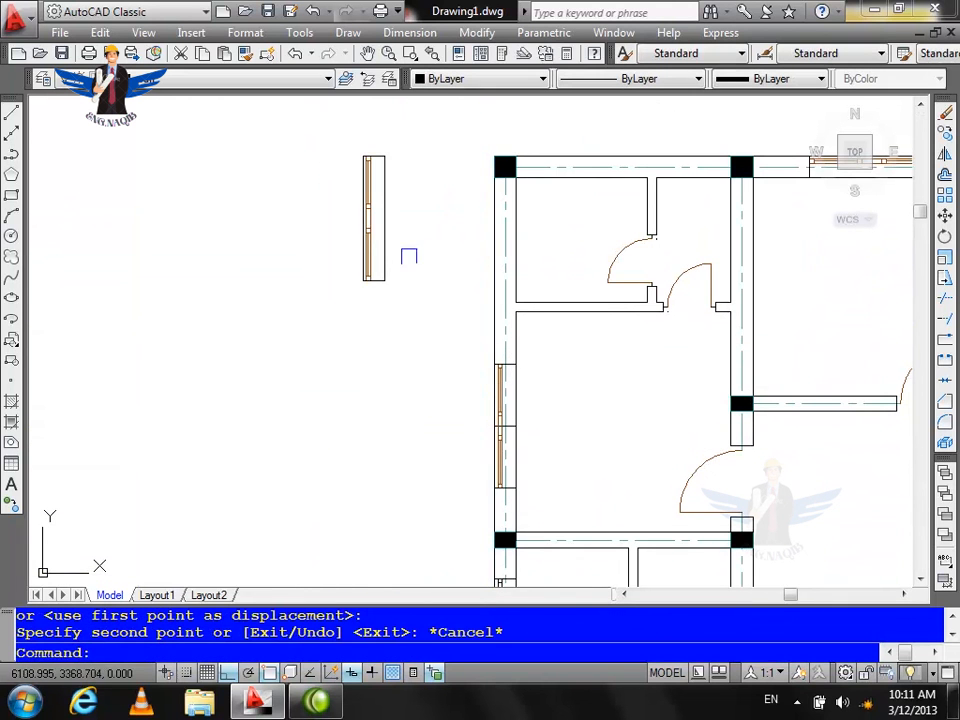
key(Escape)
Step: Move the leftover vertical window beside the plan straight up into the empty space well above the plan
scroll(407, 232, down, 2)
click(340, 285)
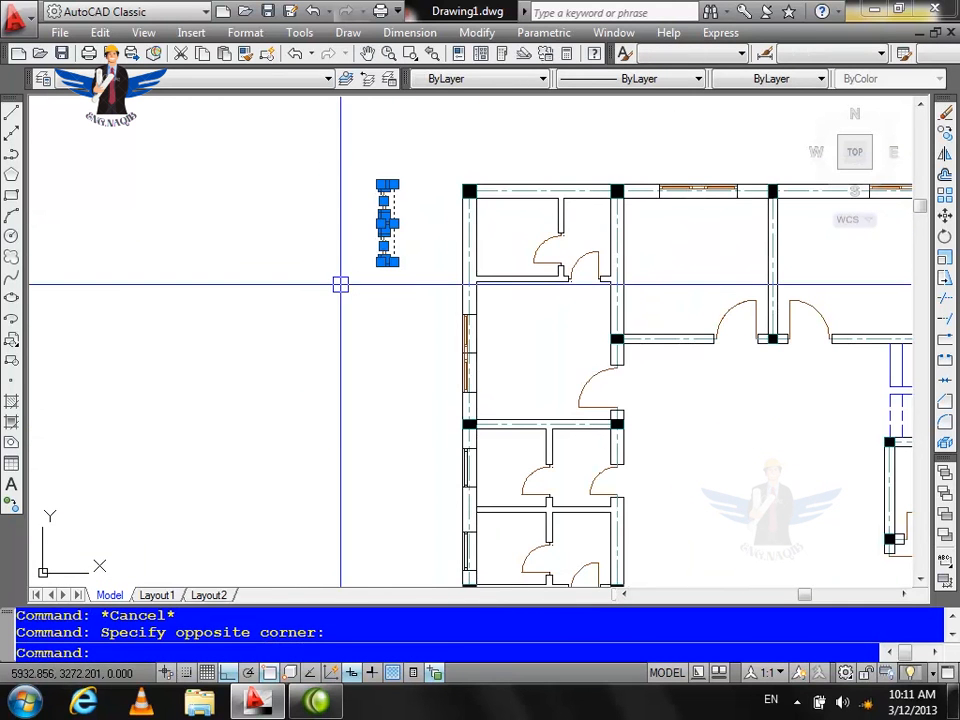
text(m)
key(Return)
click(414, 165)
click(364, 279)
scroll(333, 500, down, 8)
click(321, 489)
key(Return)
click(327, 492)
click(346, 309)
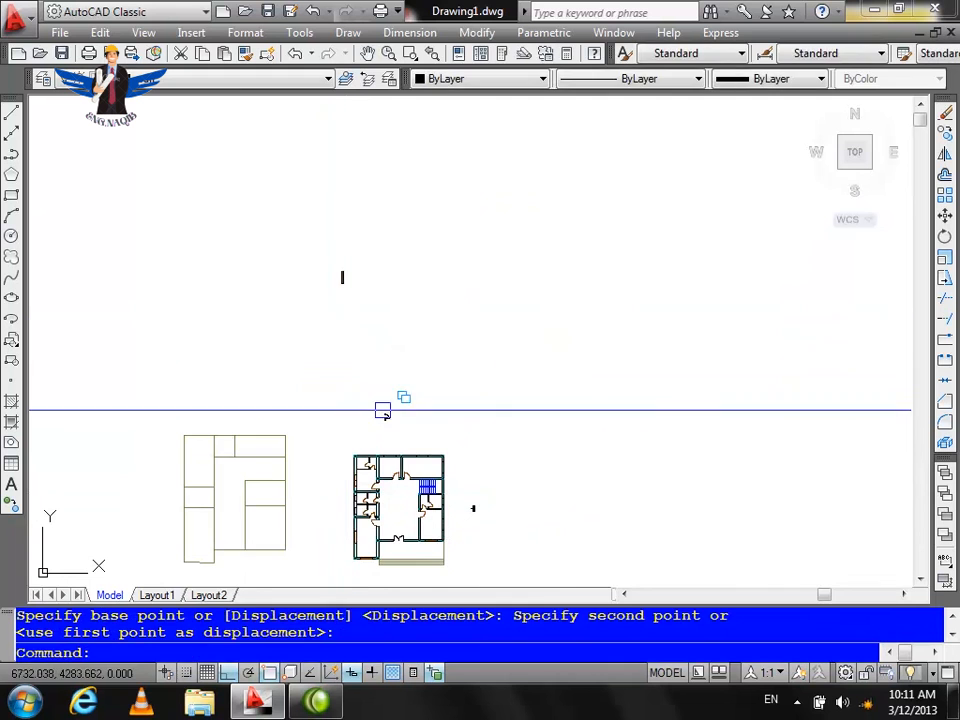
Step: Move the spare door symbol above the plan farther up, away from the top wall
scroll(386, 409, up, 3)
key(Return)
click(477, 370)
click(366, 450)
key(Return)
click(462, 440)
click(446, 327)
scroll(472, 250, down, 2)
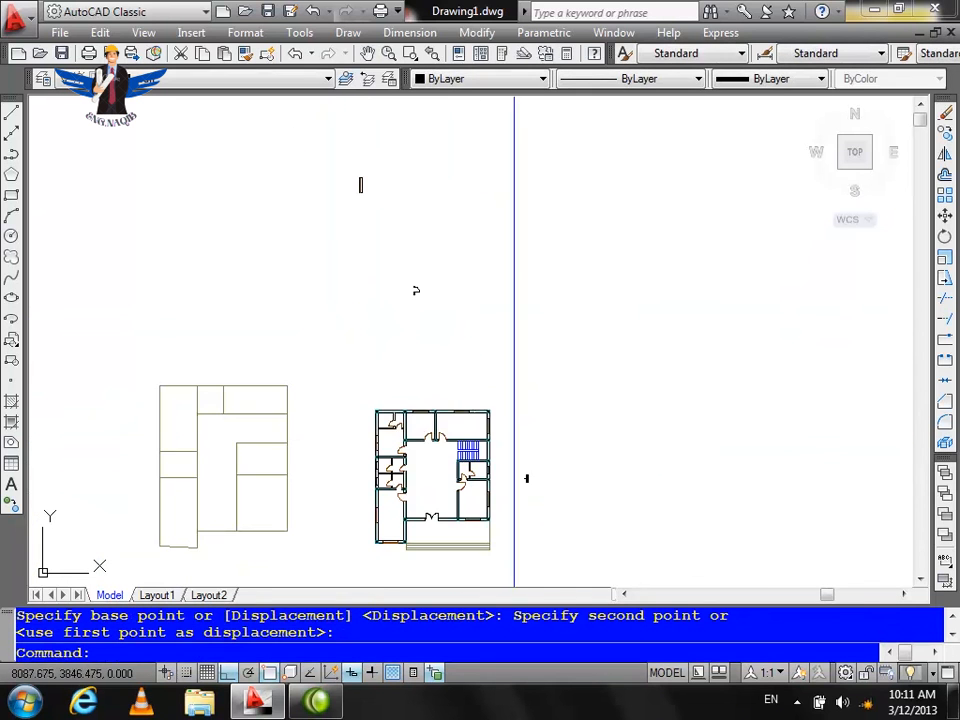
Step: Move the spare small window beside the plan horizontally farther to the right
scroll(541, 437, up, 3)
key(Return)
click(588, 428)
click(484, 571)
key(Return)
click(521, 517)
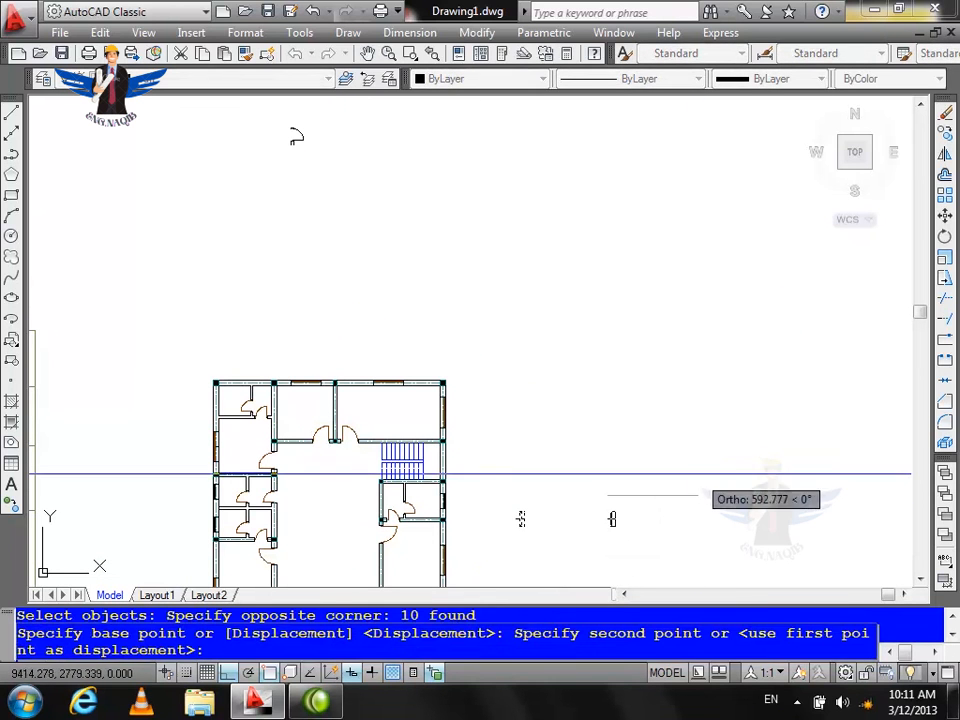
click(611, 516)
Step: Draw a horizontal guide line from the inner face midpoint of the top-left small room's left wall to beyond the outer face
scroll(764, 367, up, 1)
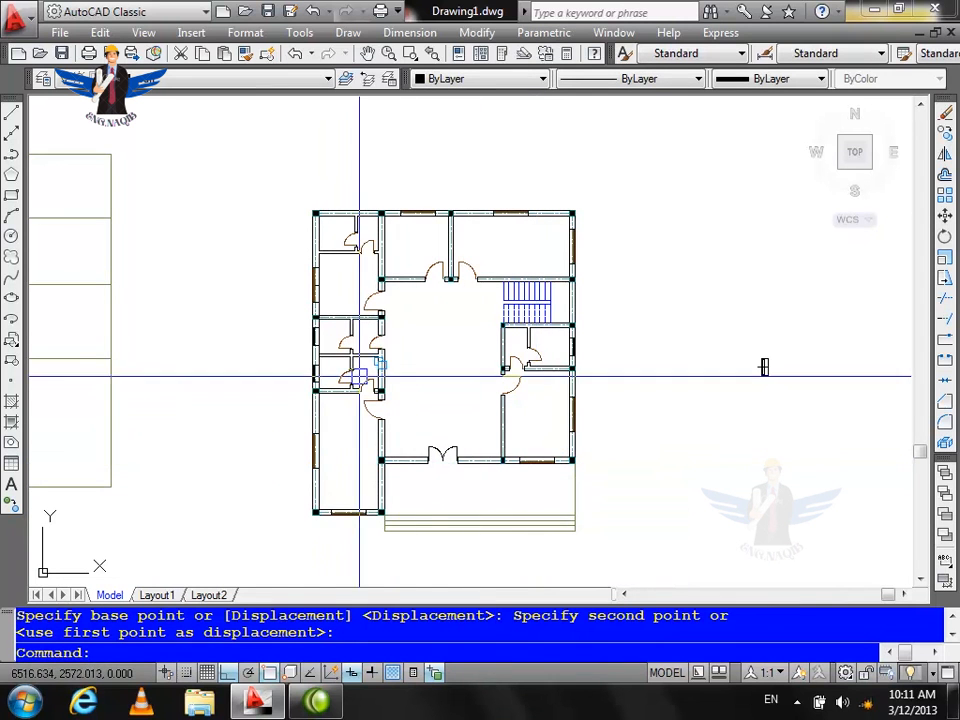
scroll(400, 195, up, 2)
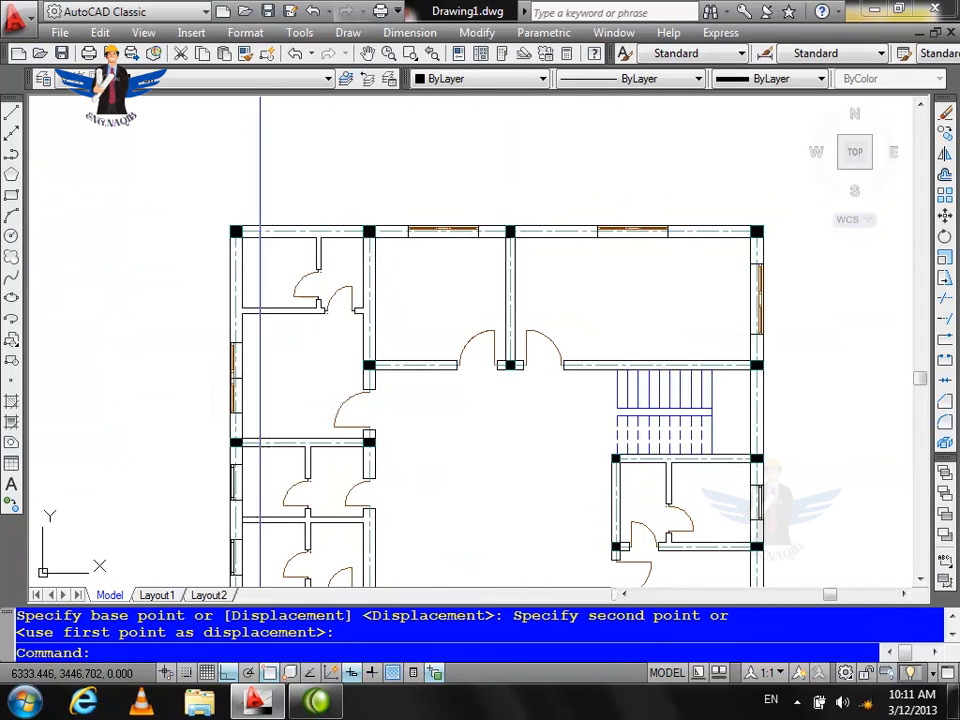
scroll(265, 270, up, 2)
text(l)
key(Return)
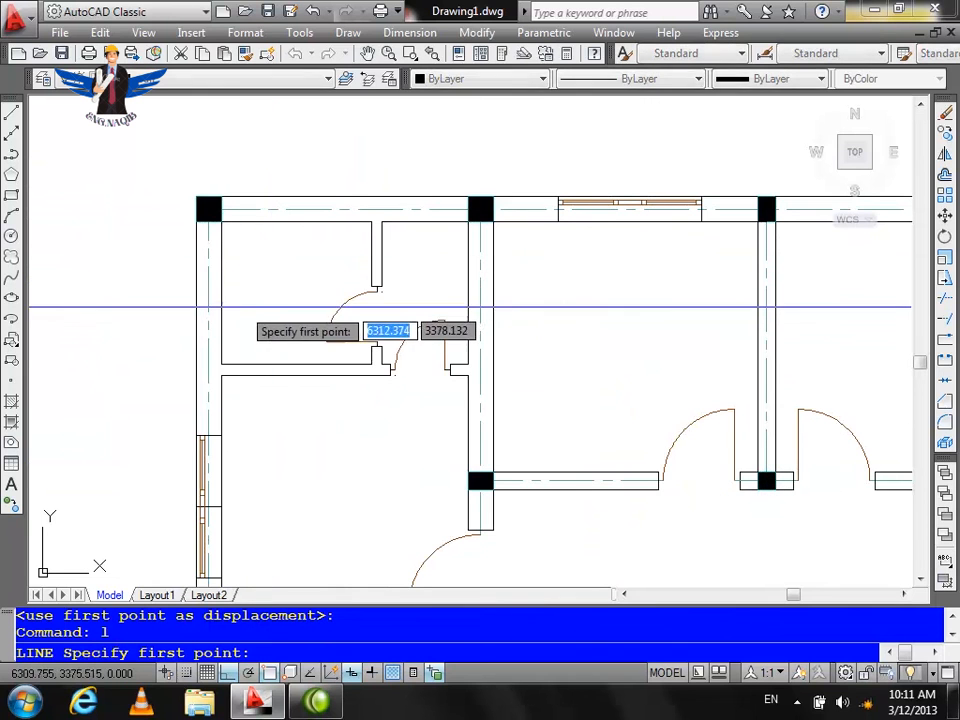
click(220, 287)
click(149, 290)
key(Escape)
Step: Copy the upper small window in the left wall by its outer edge midpoint to the guide line at the top-left small room
text(c)
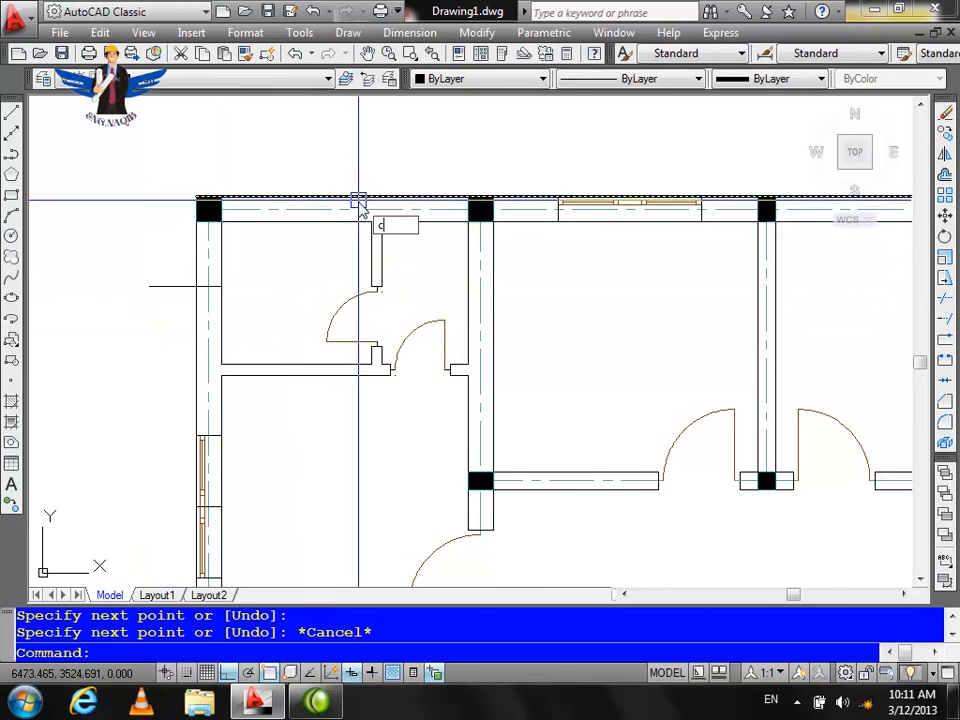
text(p)
key(Return)
scroll(350, 240, down, 3)
scroll(281, 432, up, 3)
click(275, 305)
click(362, 400)
key(Return)
click(313, 357)
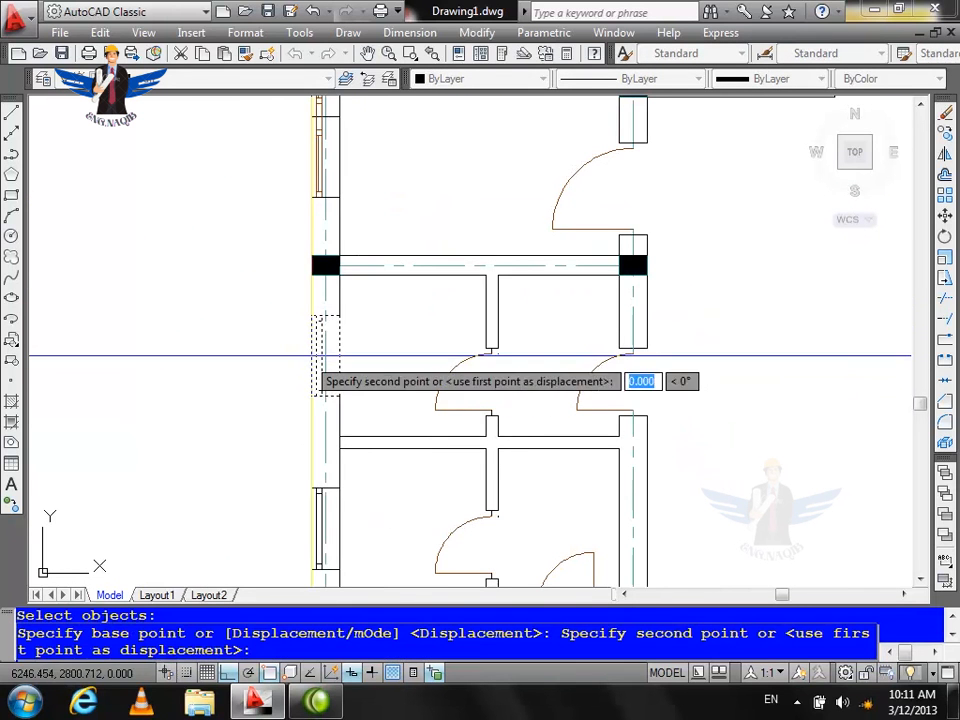
scroll(315, 347, down, 3)
scroll(287, 201, up, 4)
click(316, 215)
key(Escape)
Step: Delete the horizontal guide line at the top-left small room's left wall
click(289, 182)
click(274, 221)
key(Delete)
Step: Save the drawing to the Desktop under the file name 1
scroll(309, 206, down, 1)
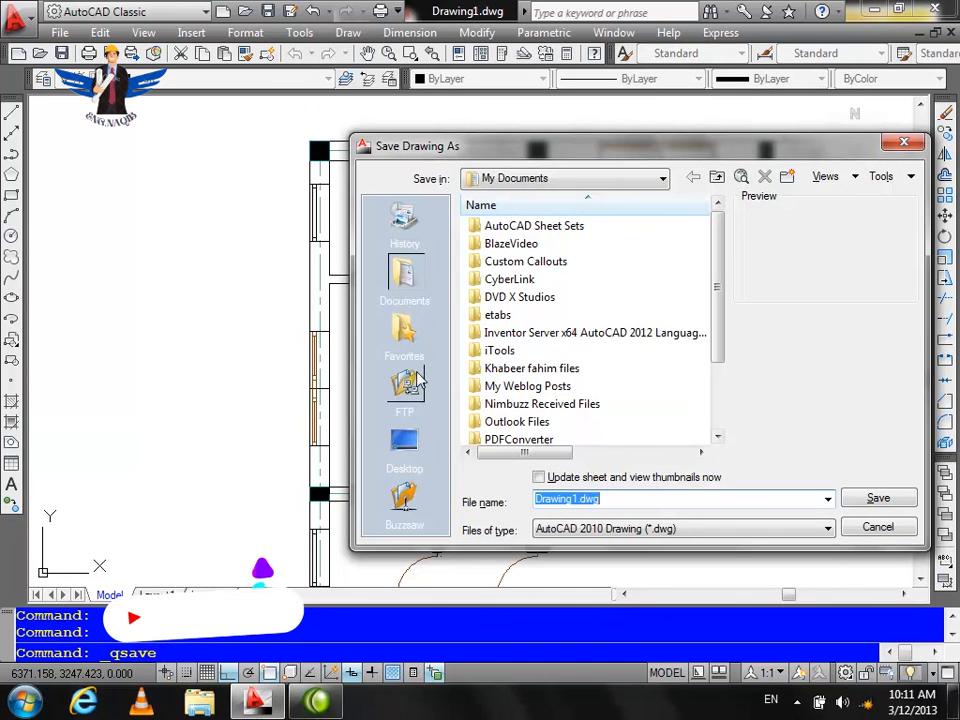
click(405, 447)
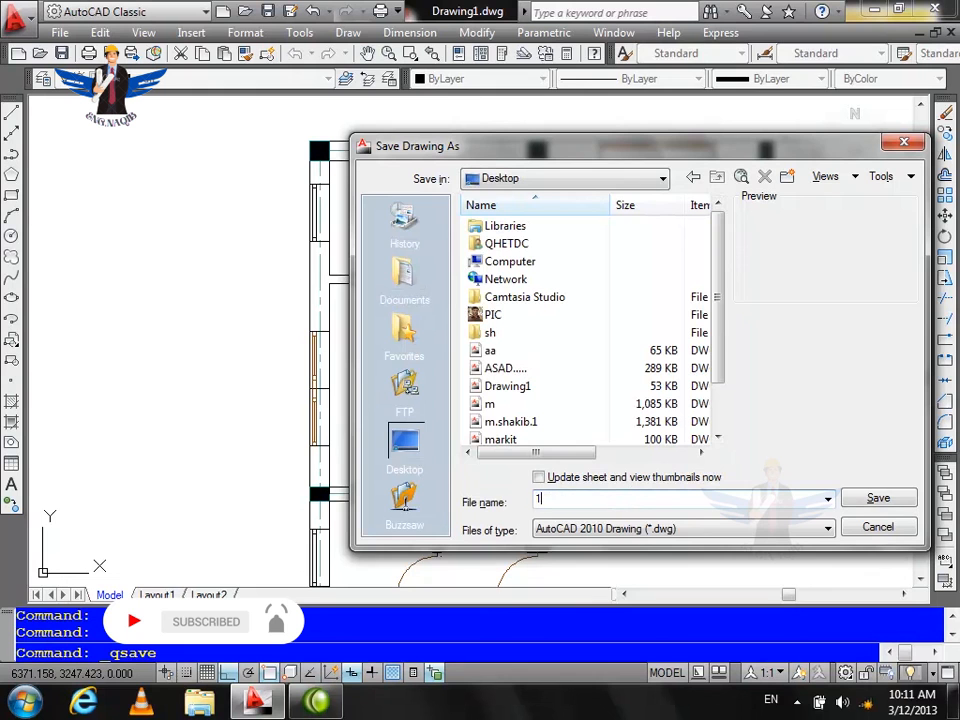
click(877, 498)
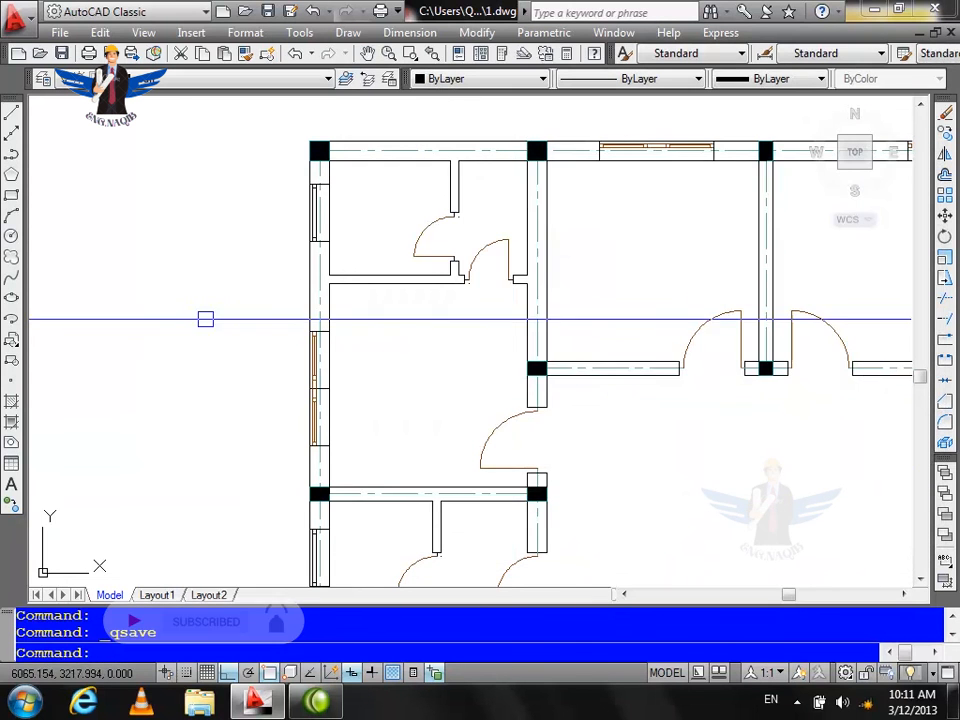
scroll(330, 342, down, 4)
scroll(375, 354, up, 1)
scroll(452, 405, down, 4)
scroll(444, 482, up, 4)
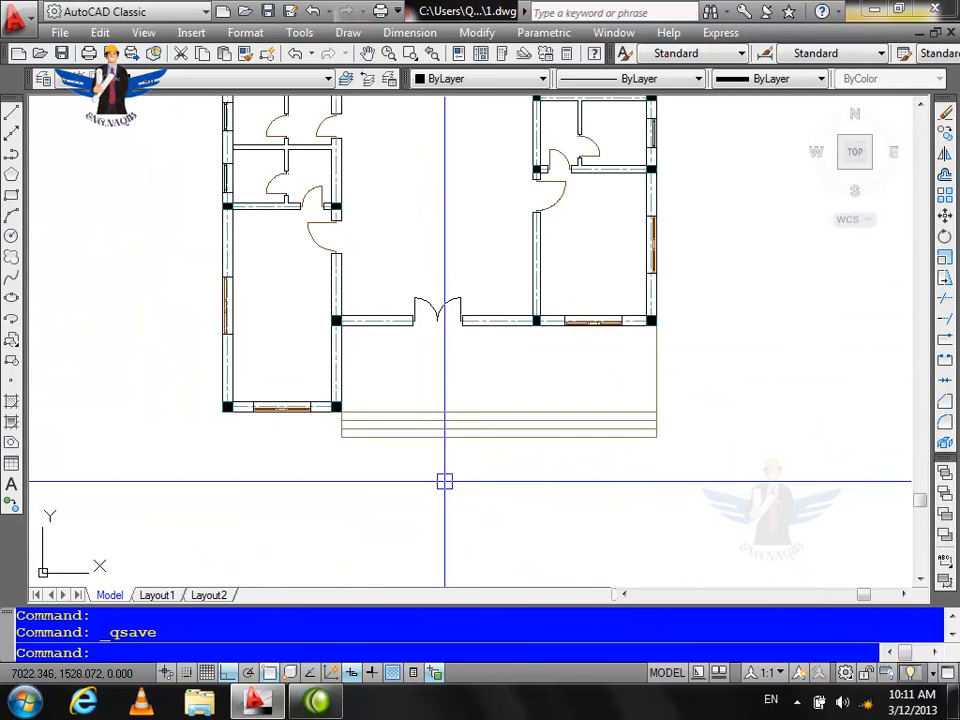
scroll(359, 482, down, 4)
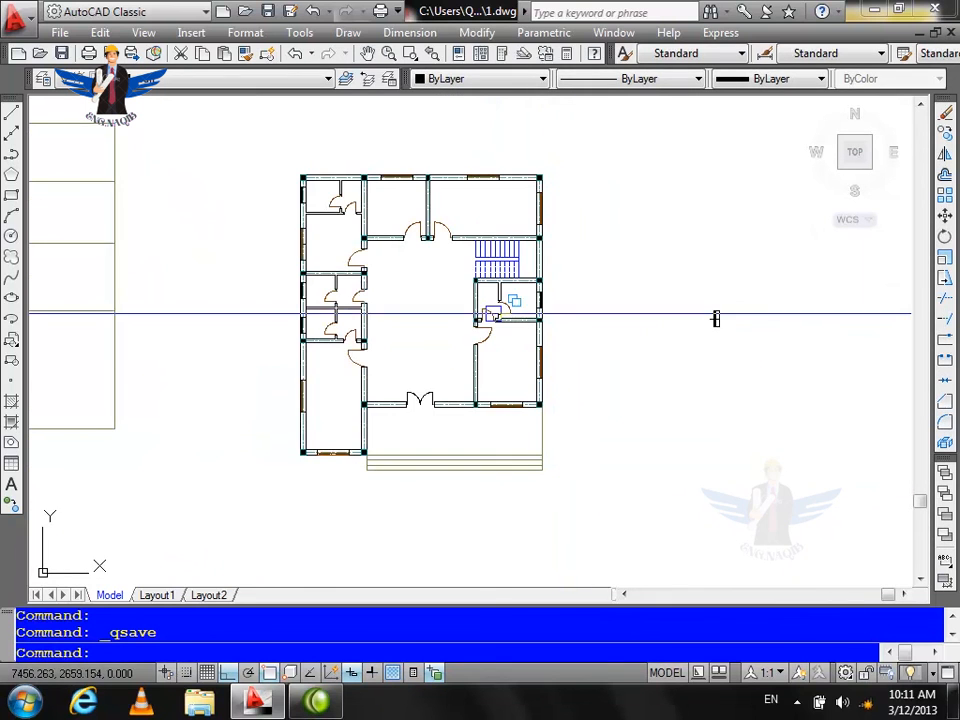